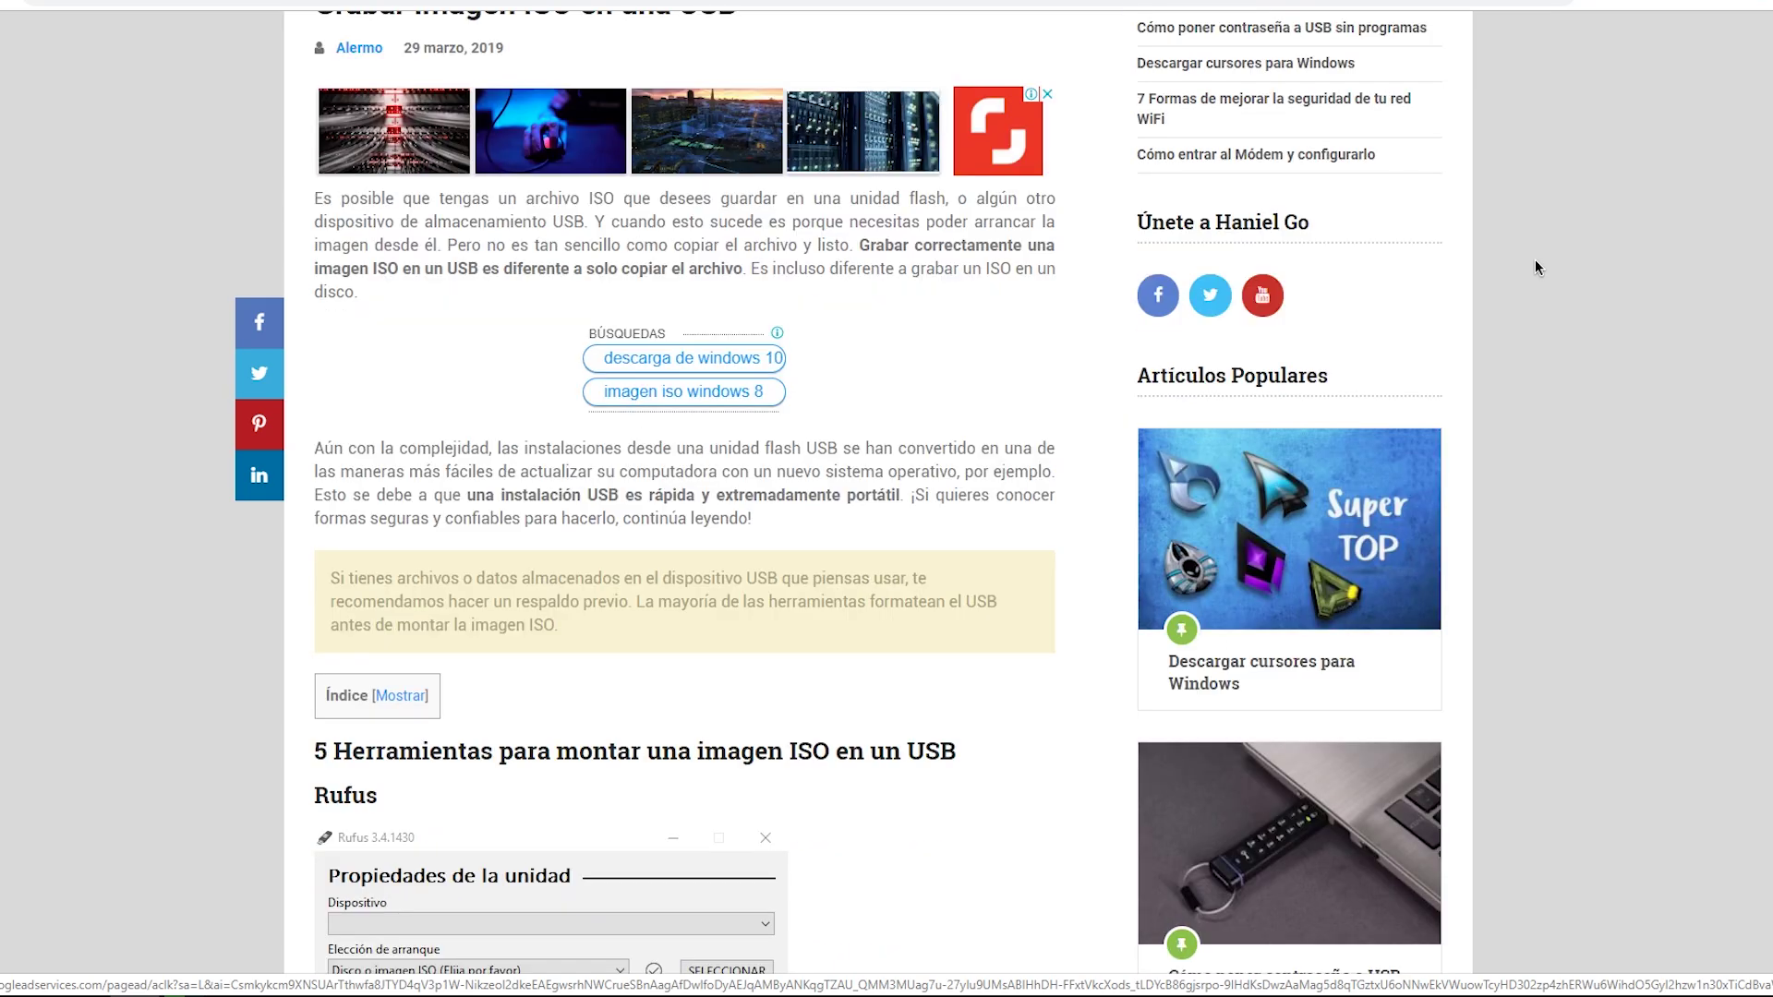
Look through the article's section on tools for mounting an ISO image on a USB drive
scroll(1535, 268, down, 14)
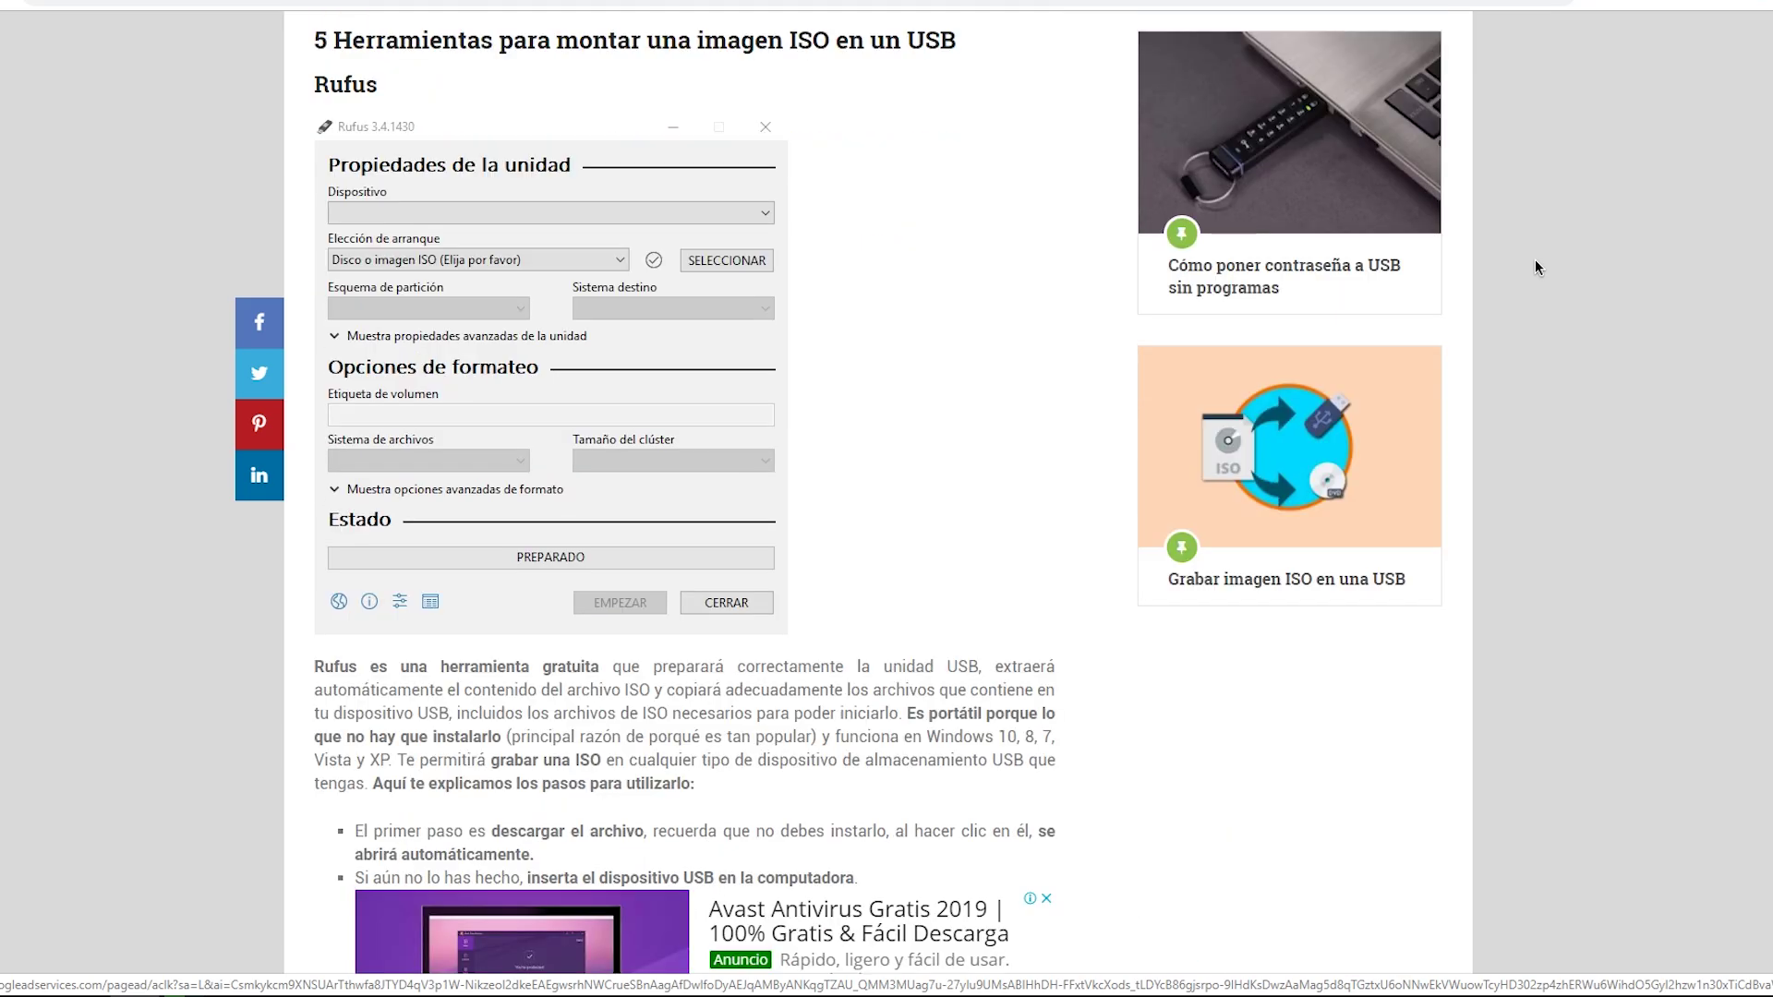
scroll(1537, 262, down, 9)
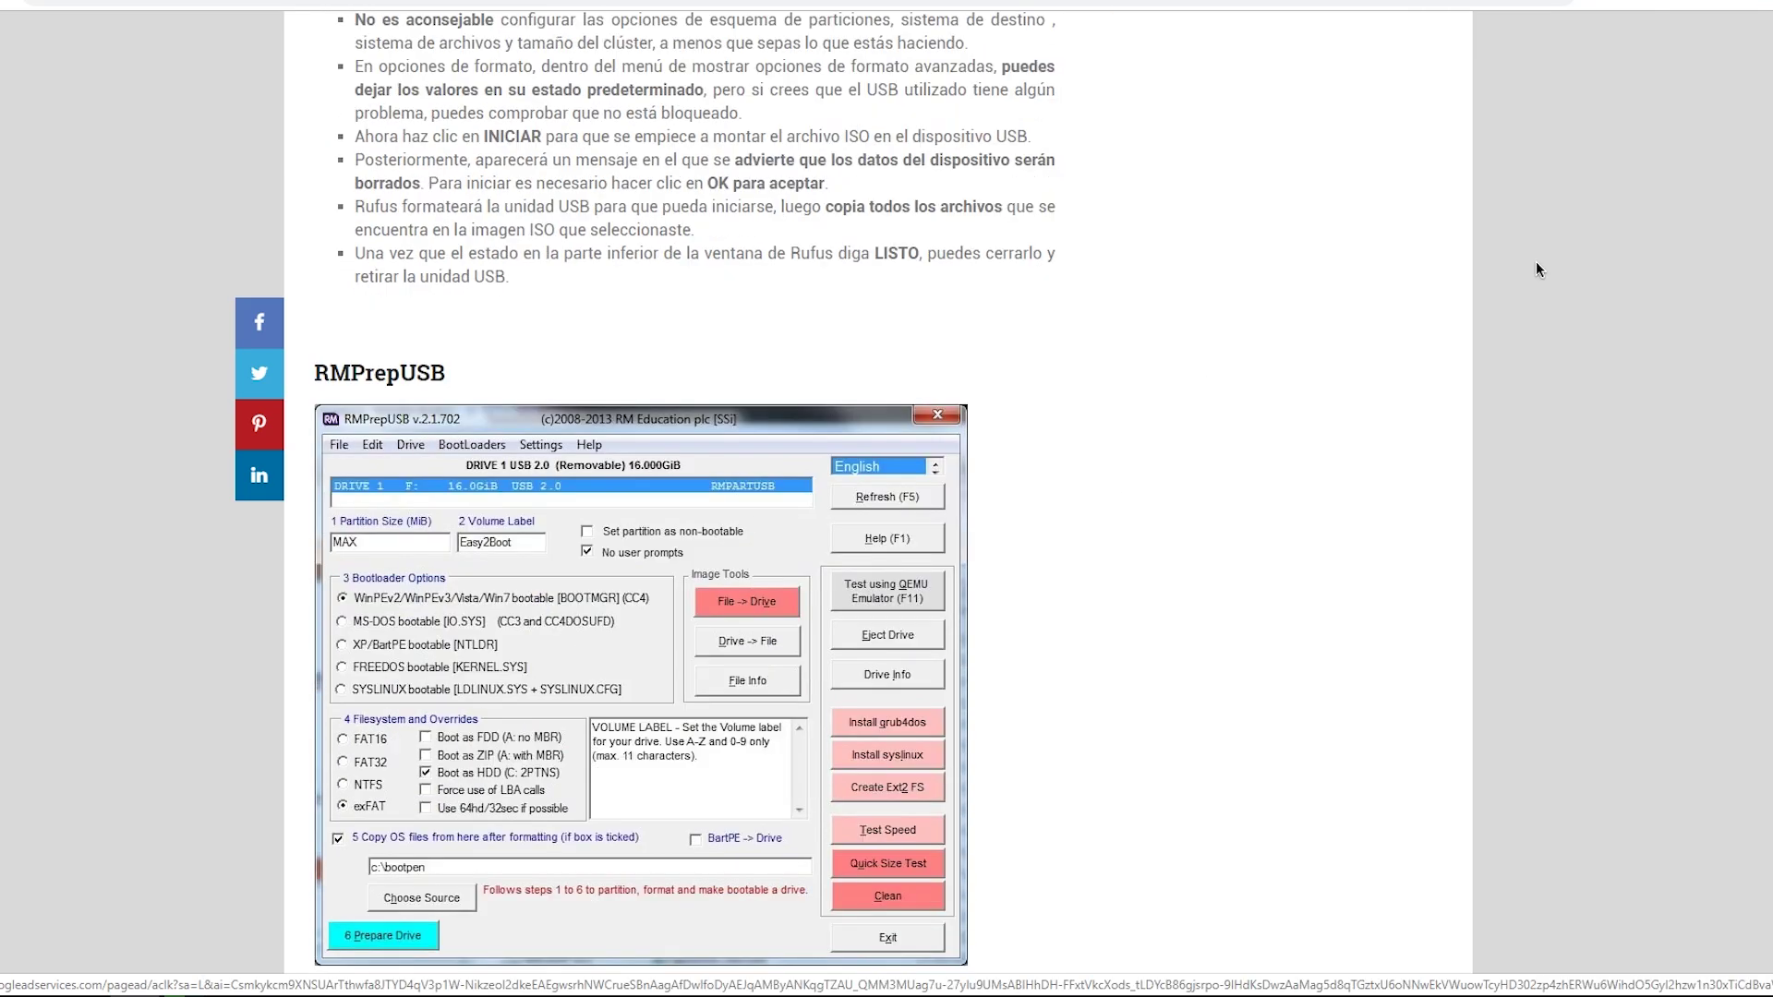
scroll(1536, 262, down, 3)
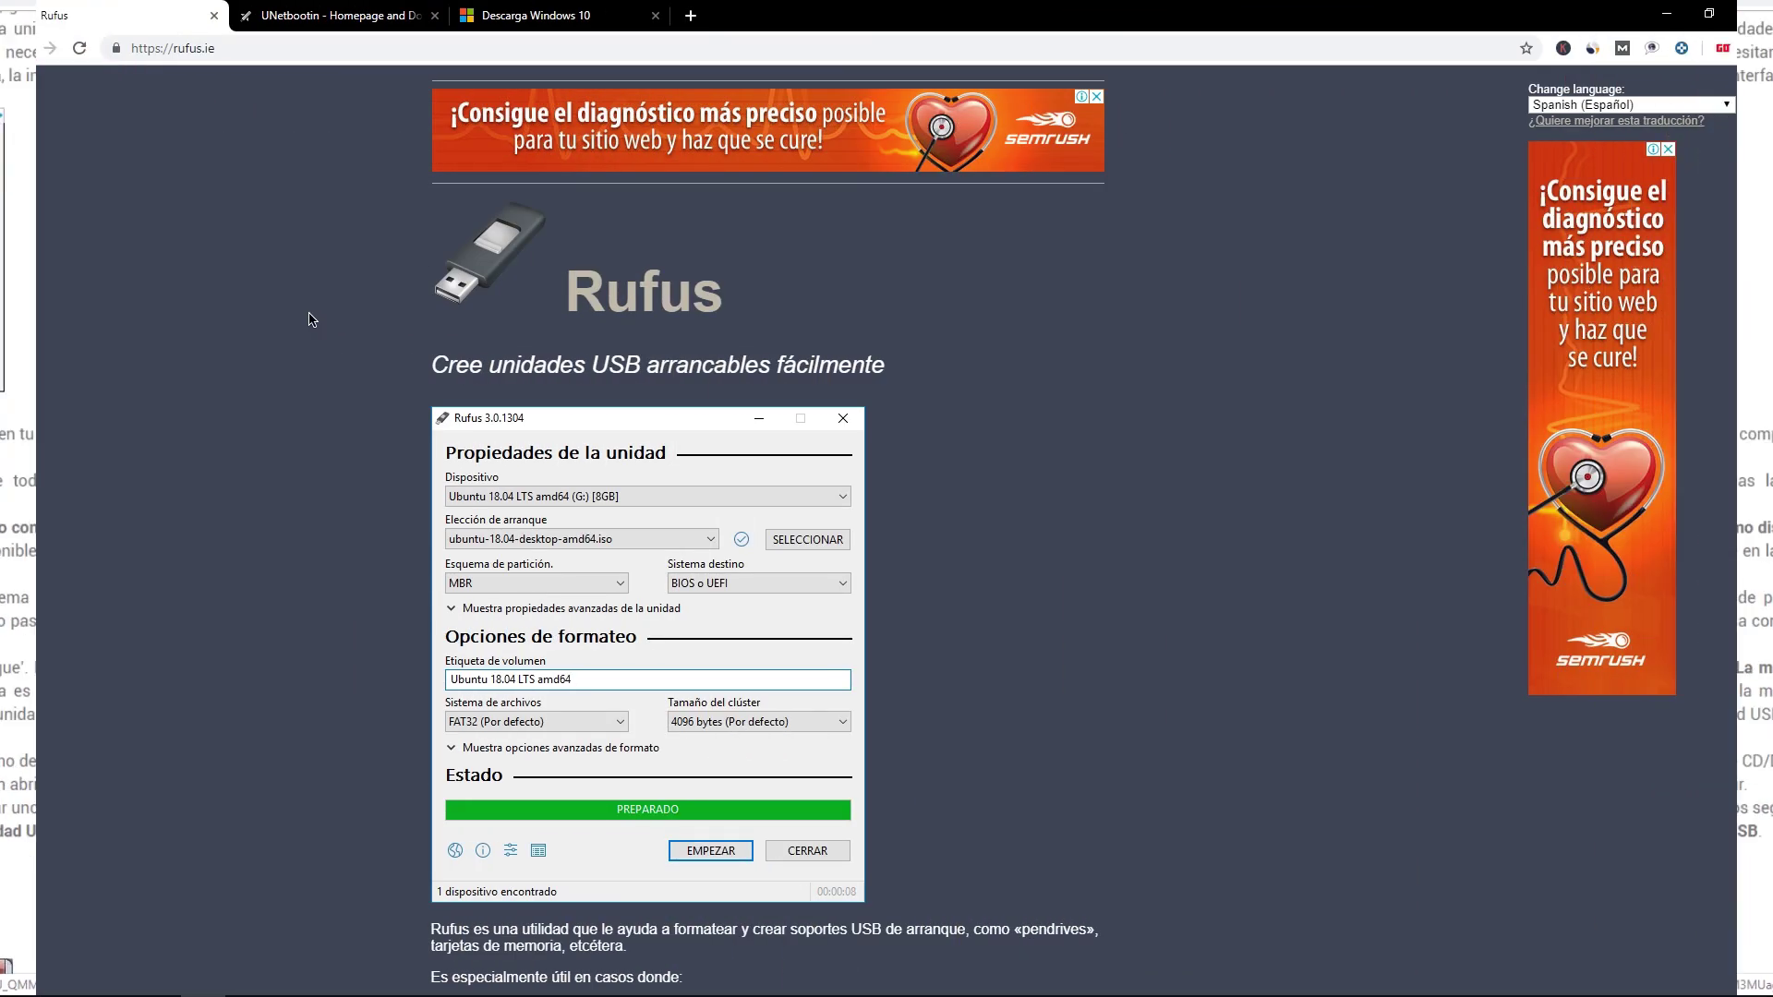
Download Rufus 3.5 from the Rufus website and the Windows version of UNetbootin from its homepage
scroll(310, 319, down, 3)
scroll(310, 320, up, 2)
scroll(311, 319, down, 7)
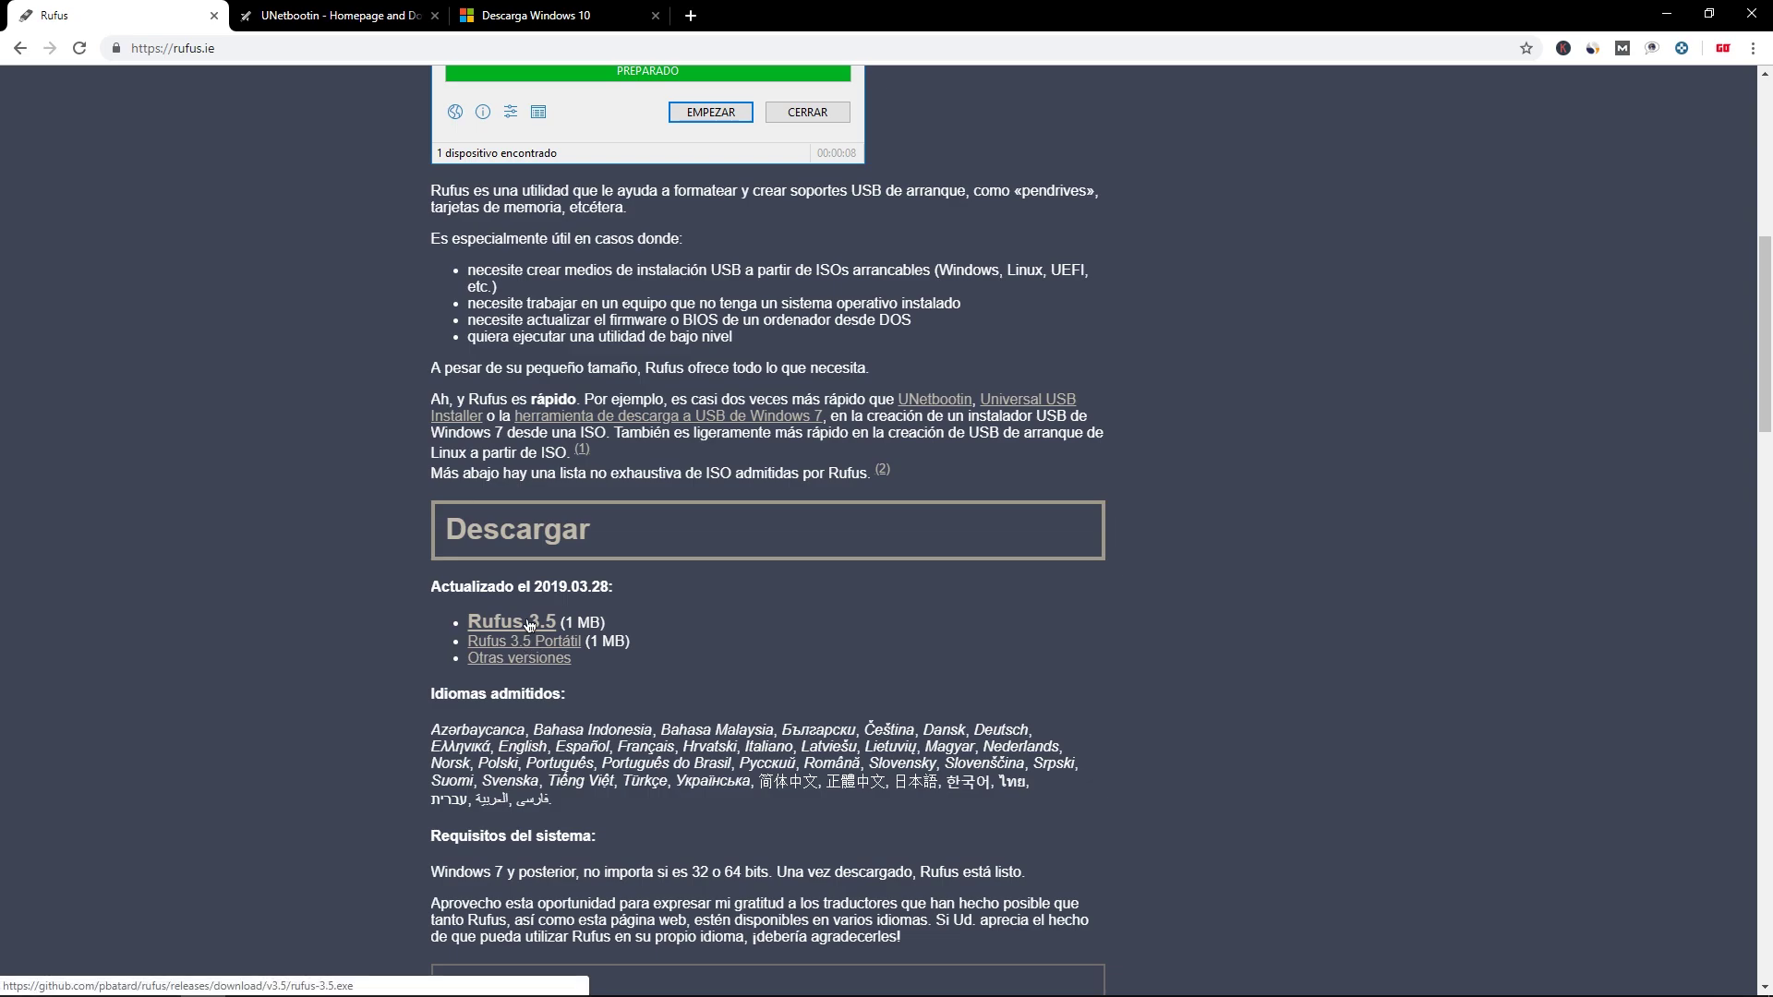
click(514, 625)
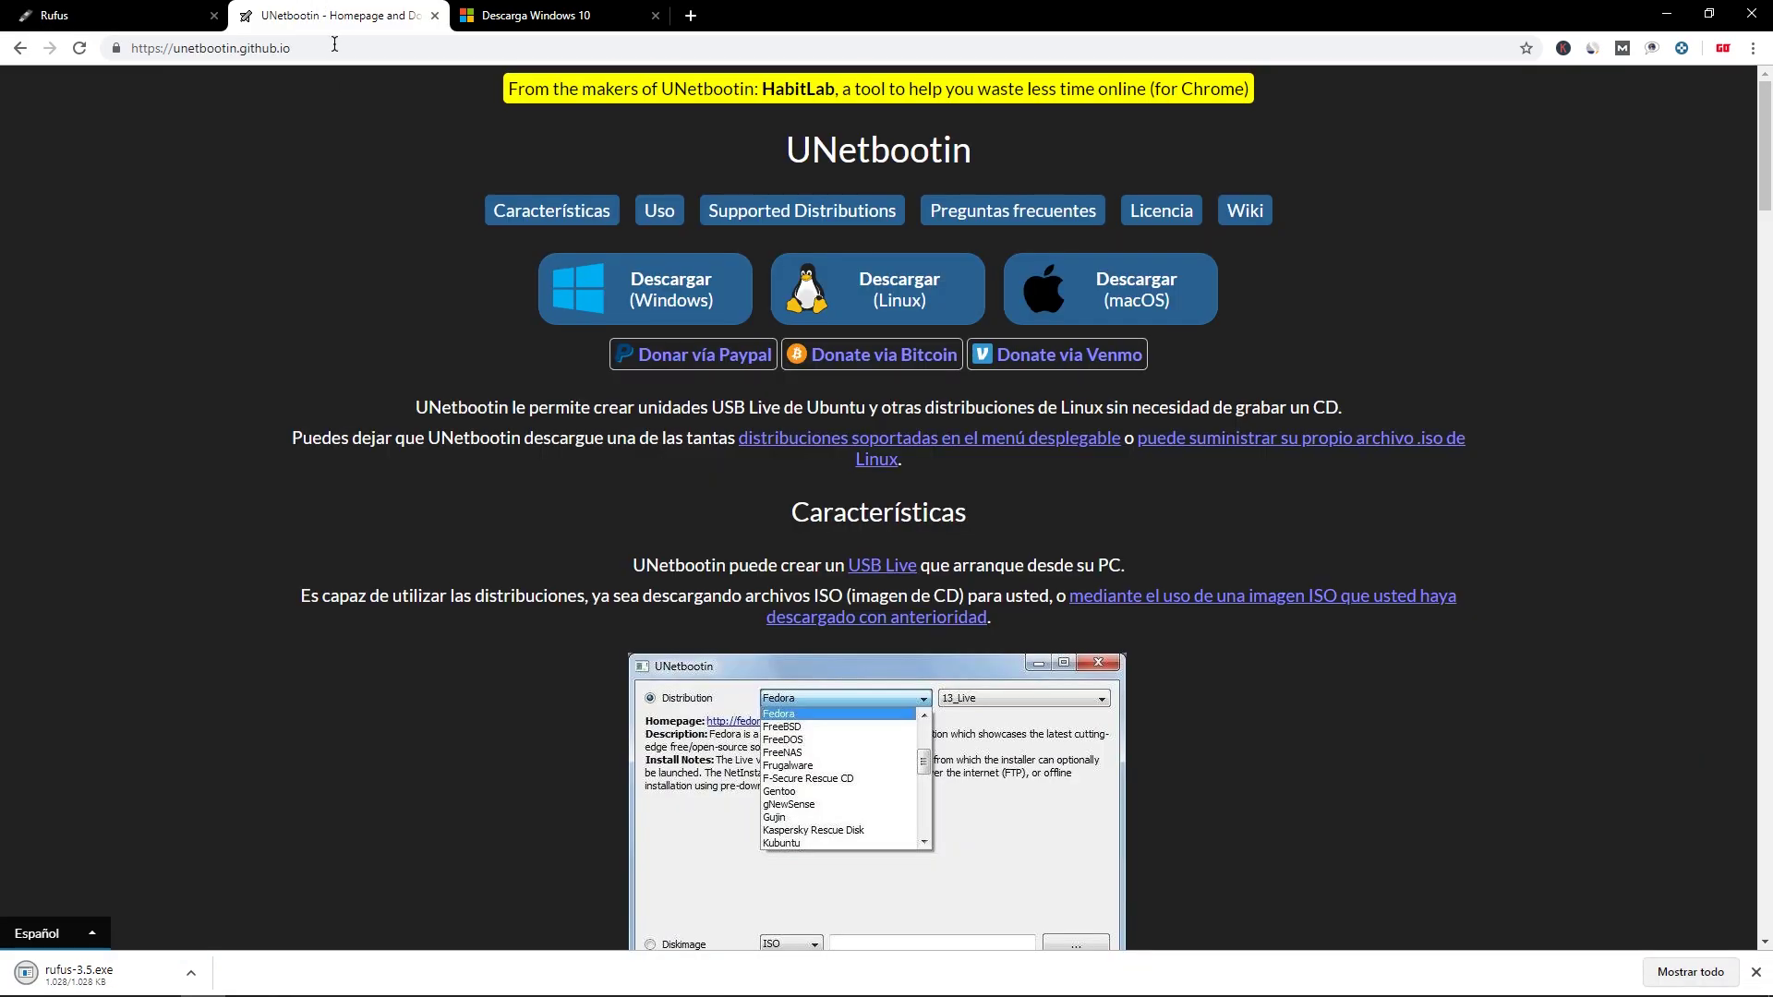
click(328, 17)
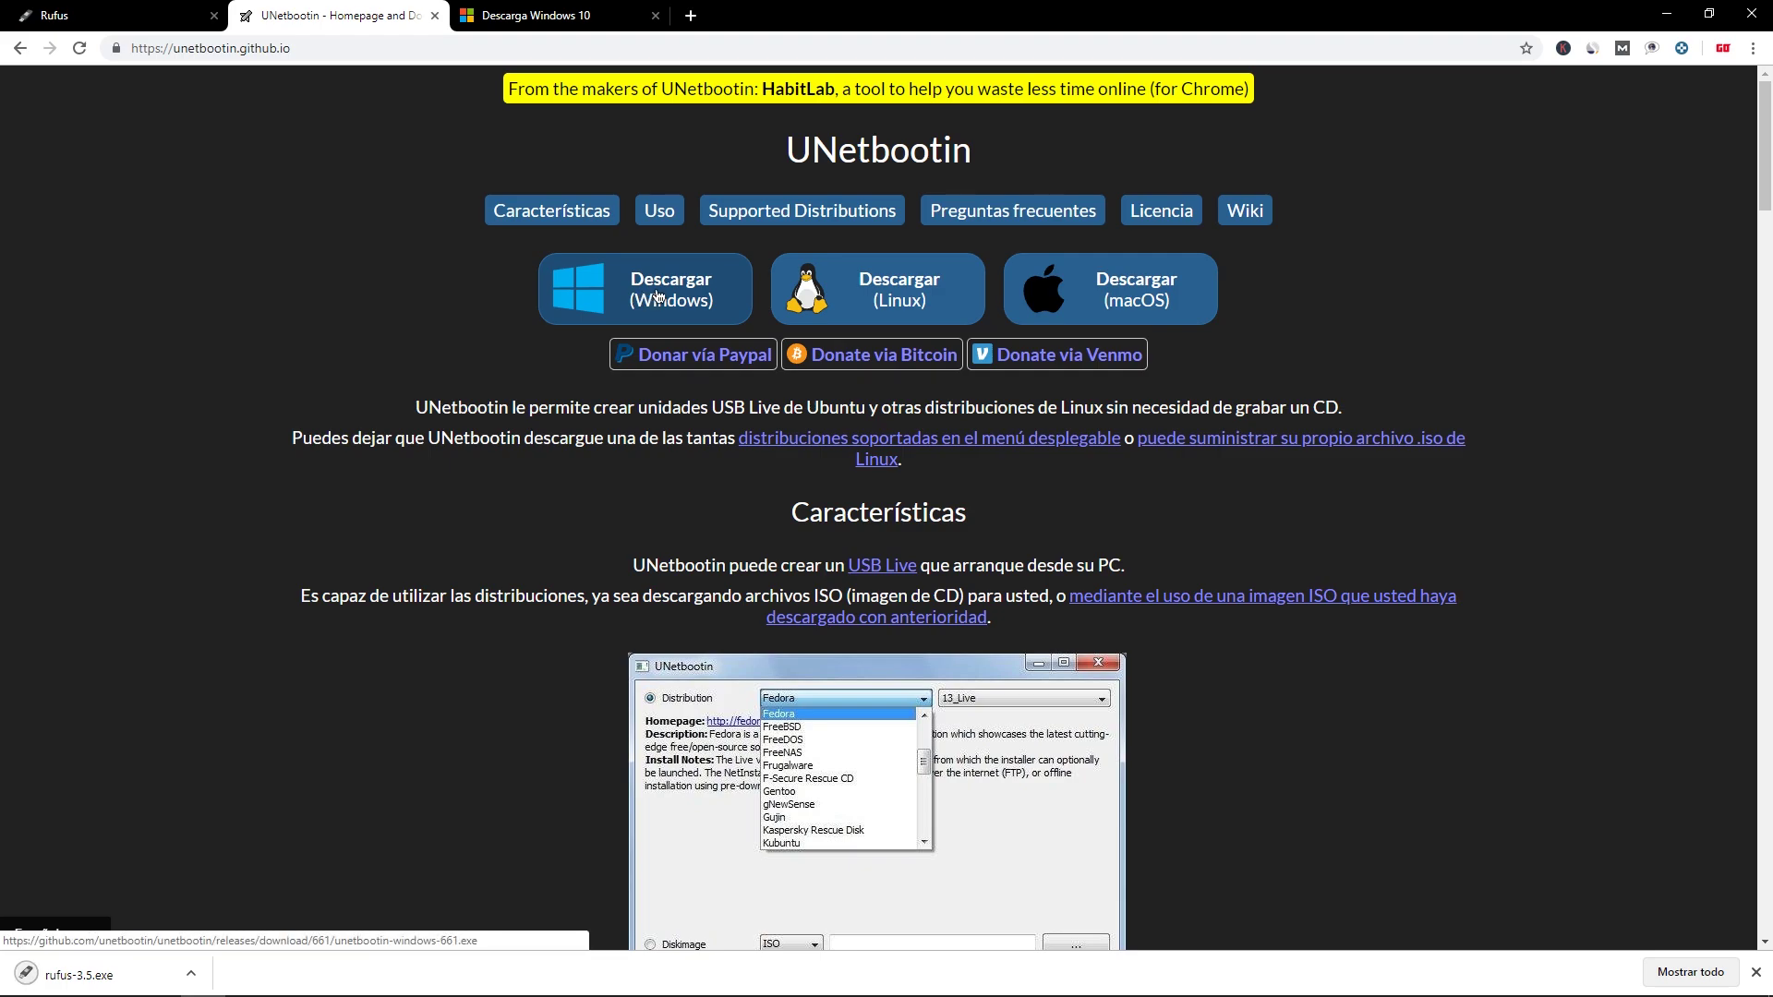
click(712, 305)
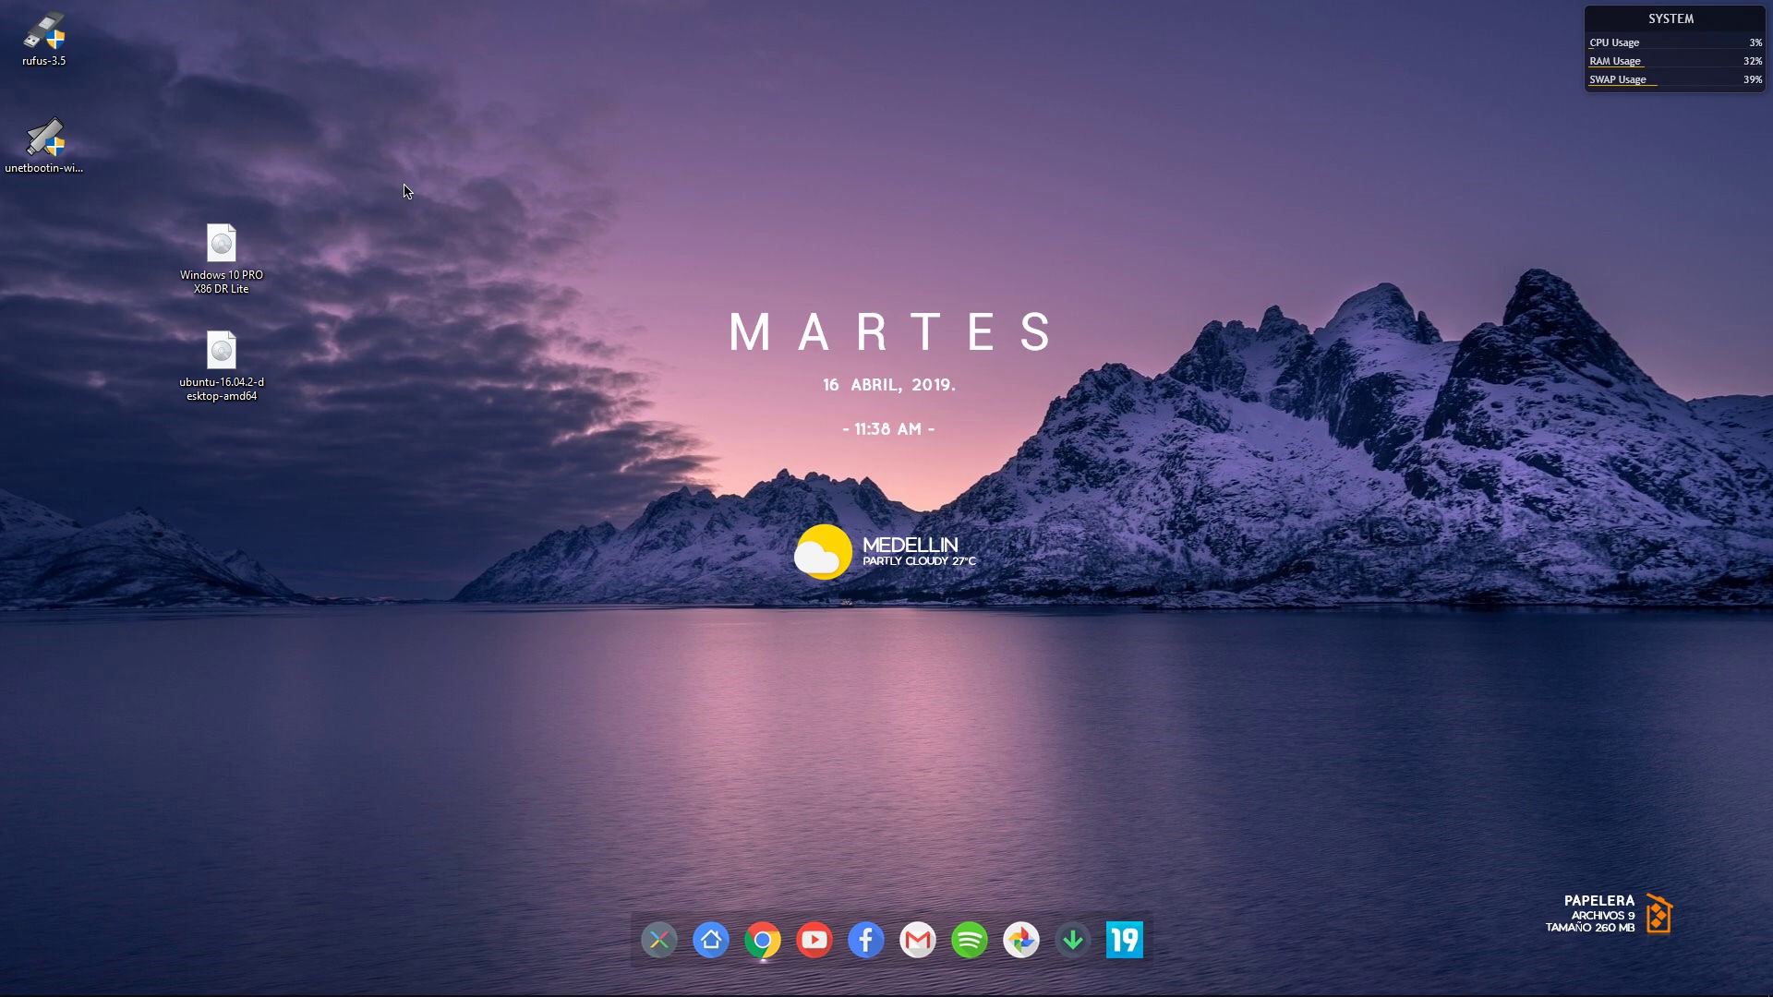
Arrange the rufus-3.5 and unetbootin-windows-661 desktop icons next to the two ISO files
drag(119, 198, 27, 23)
drag(45, 138, 133, 350)
click(403, 371)
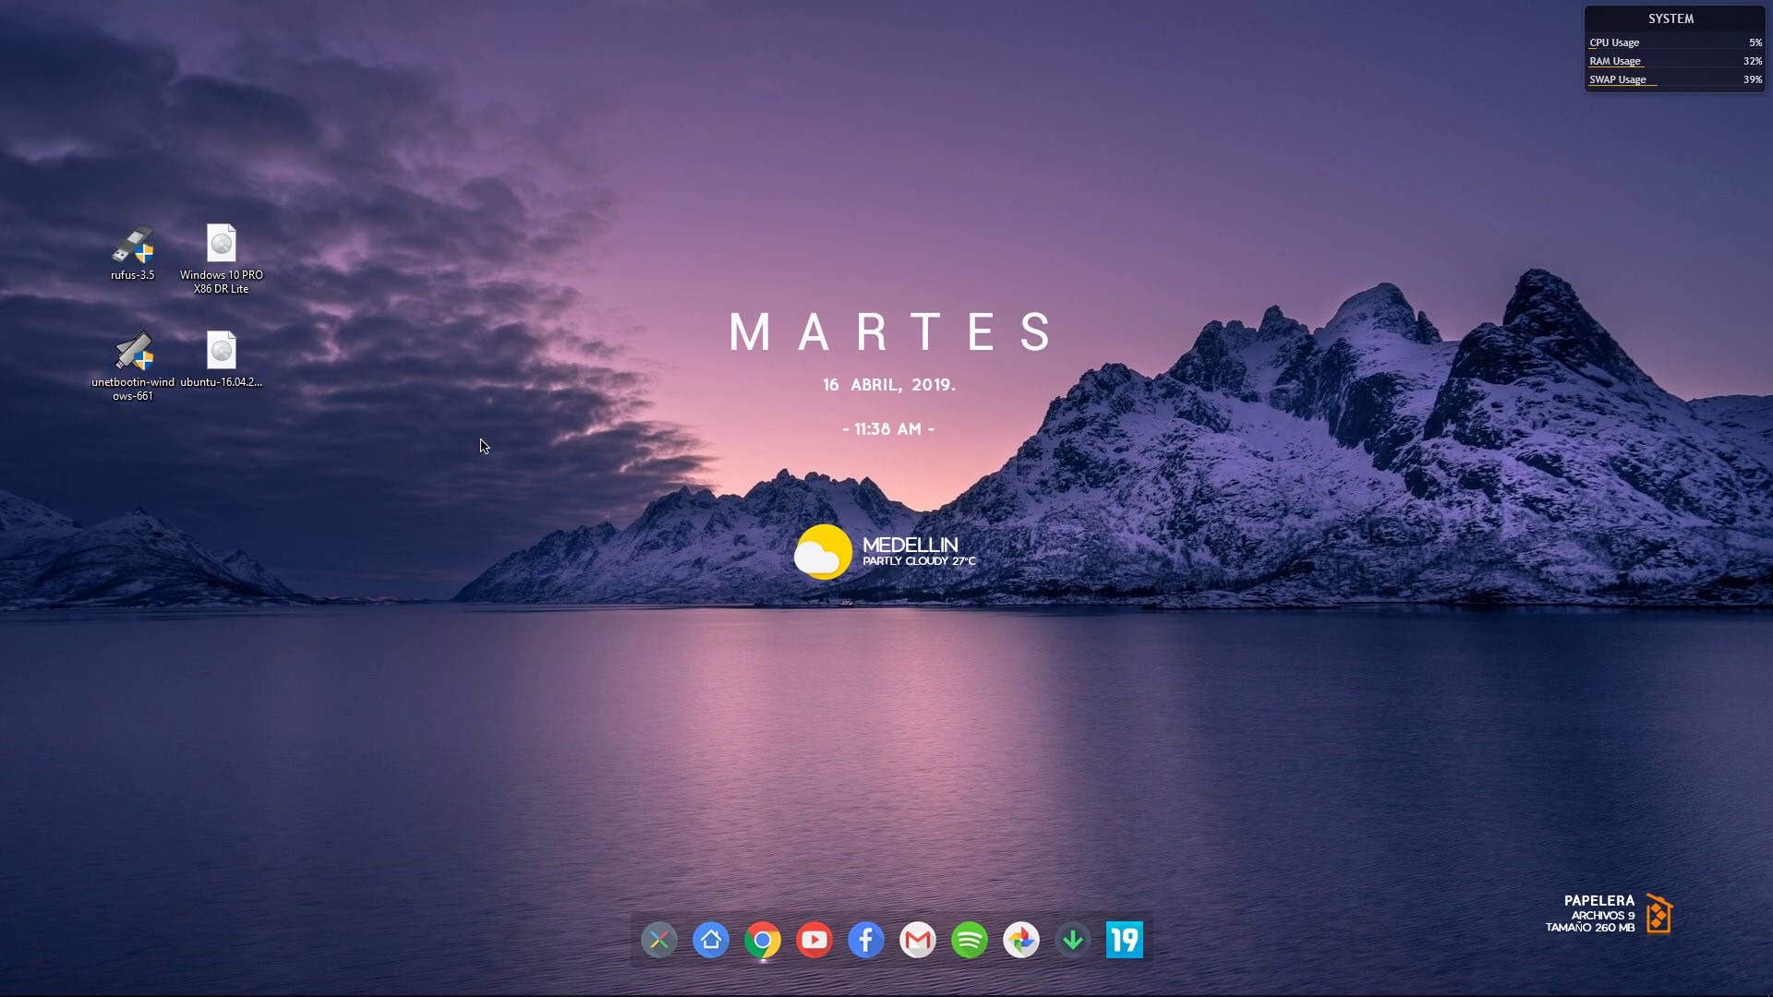
Look at the files stored on the ESD-USB (F:) drive in File Explorer and return to Este equipo
click(158, 978)
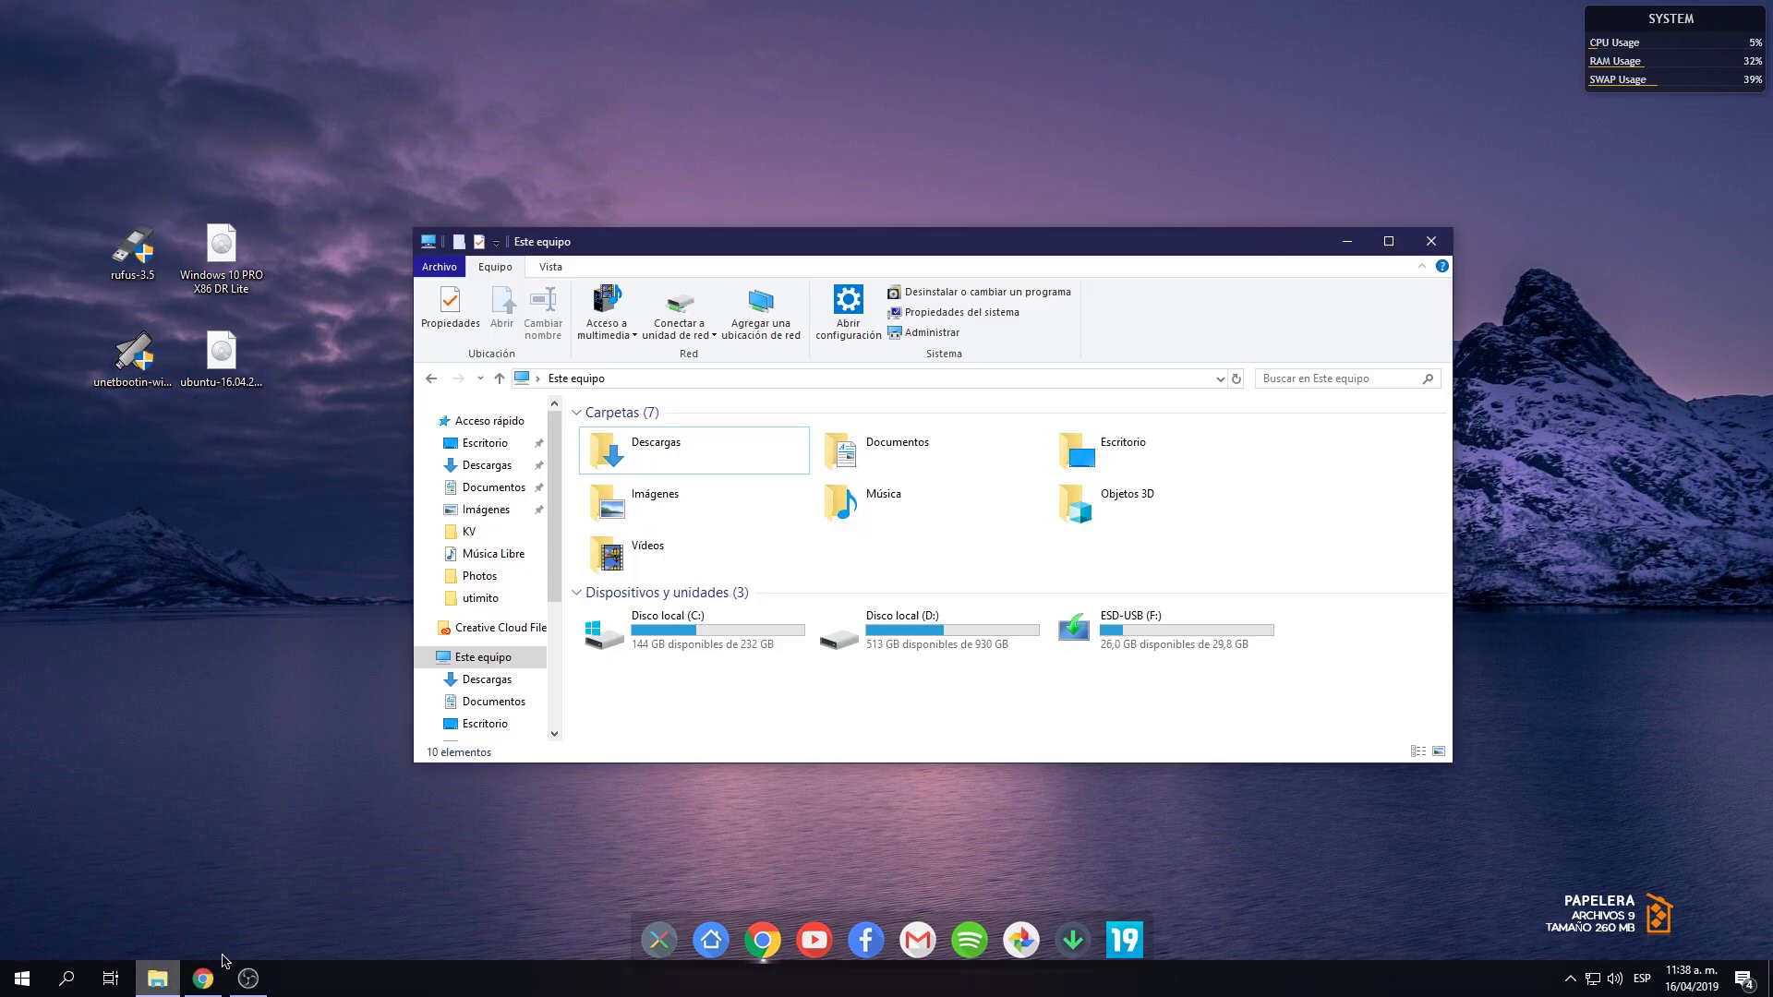
double_click(1180, 639)
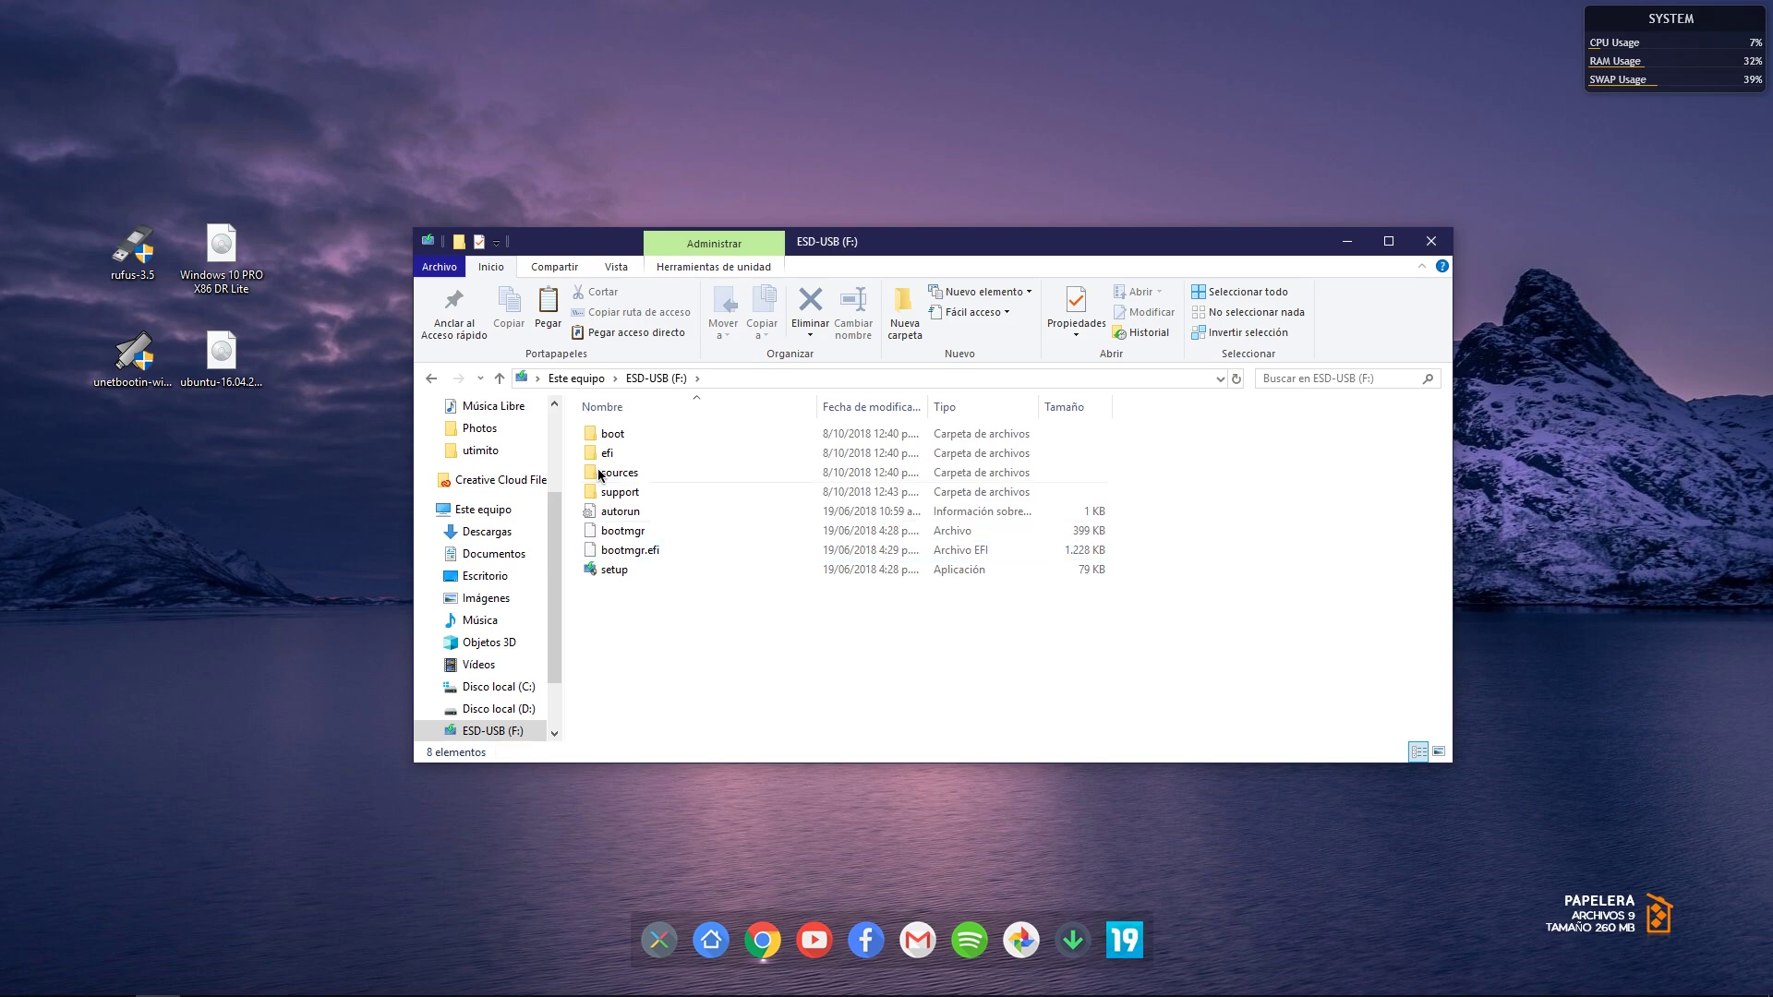
click(499, 378)
Quick-format the ESD-USB (F:) drive as FAT32 with its existing volume label and minimize the File Explorer window
right_click(1150, 636)
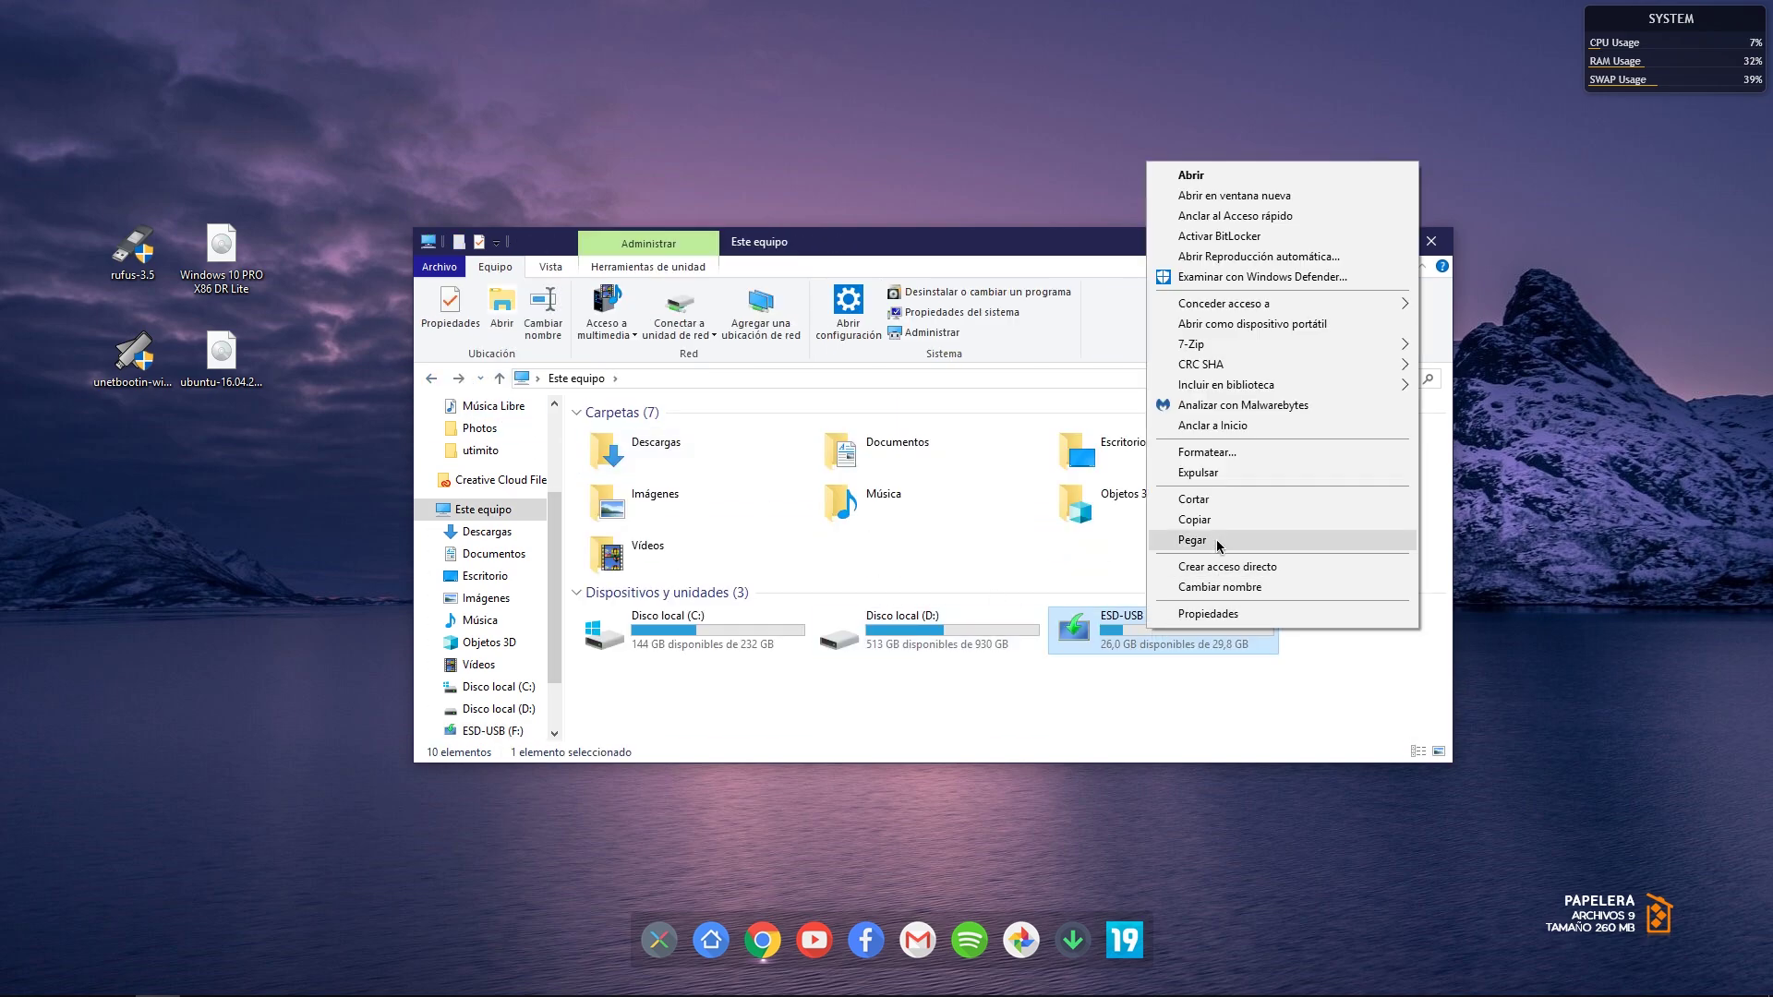
click(1204, 452)
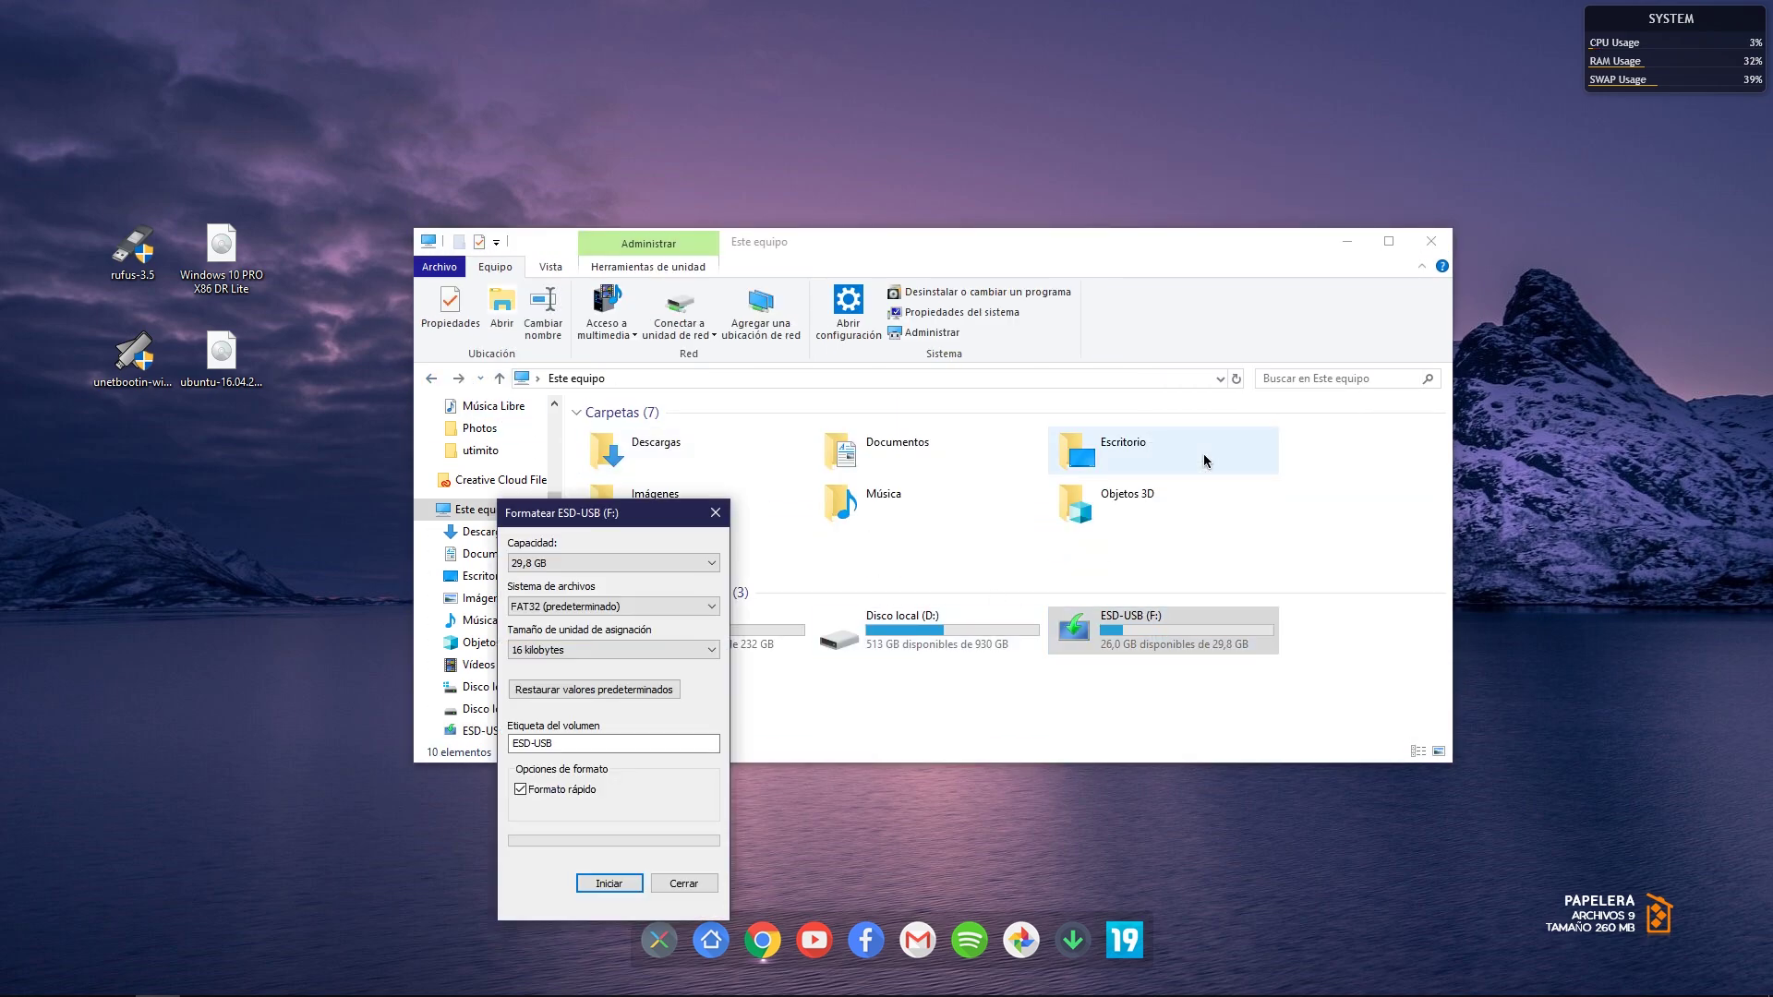
double_click(592, 741)
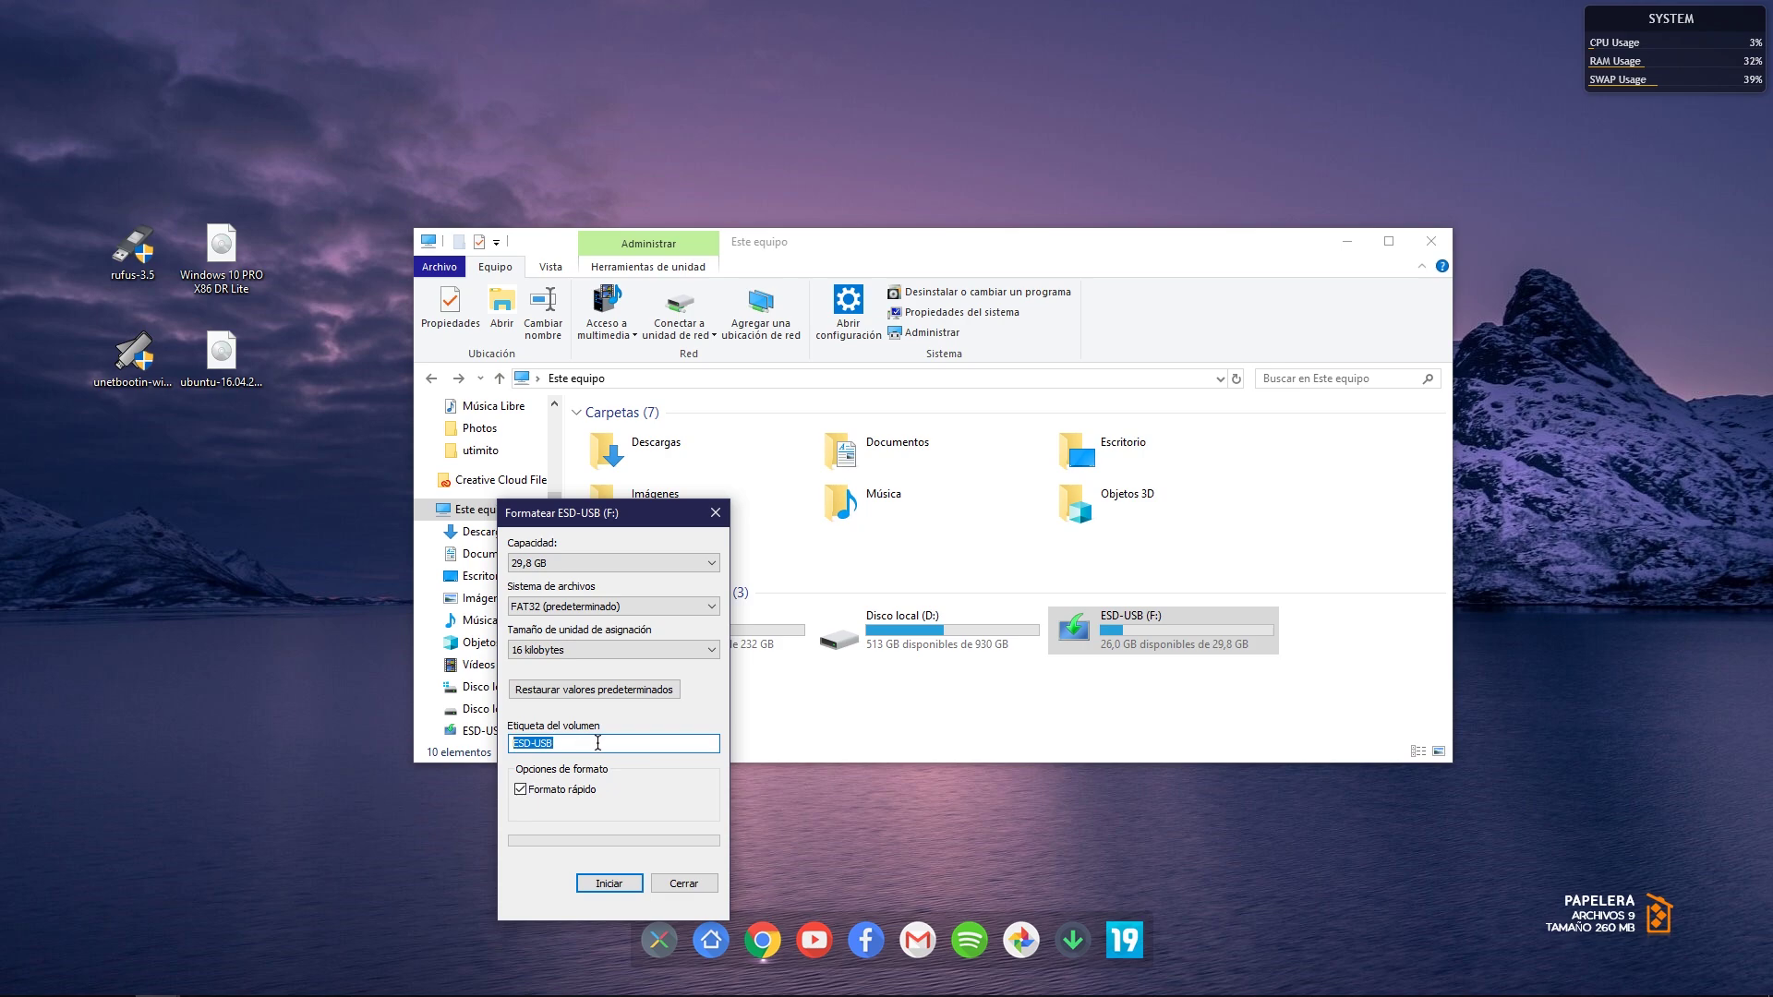
click(608, 884)
click(942, 519)
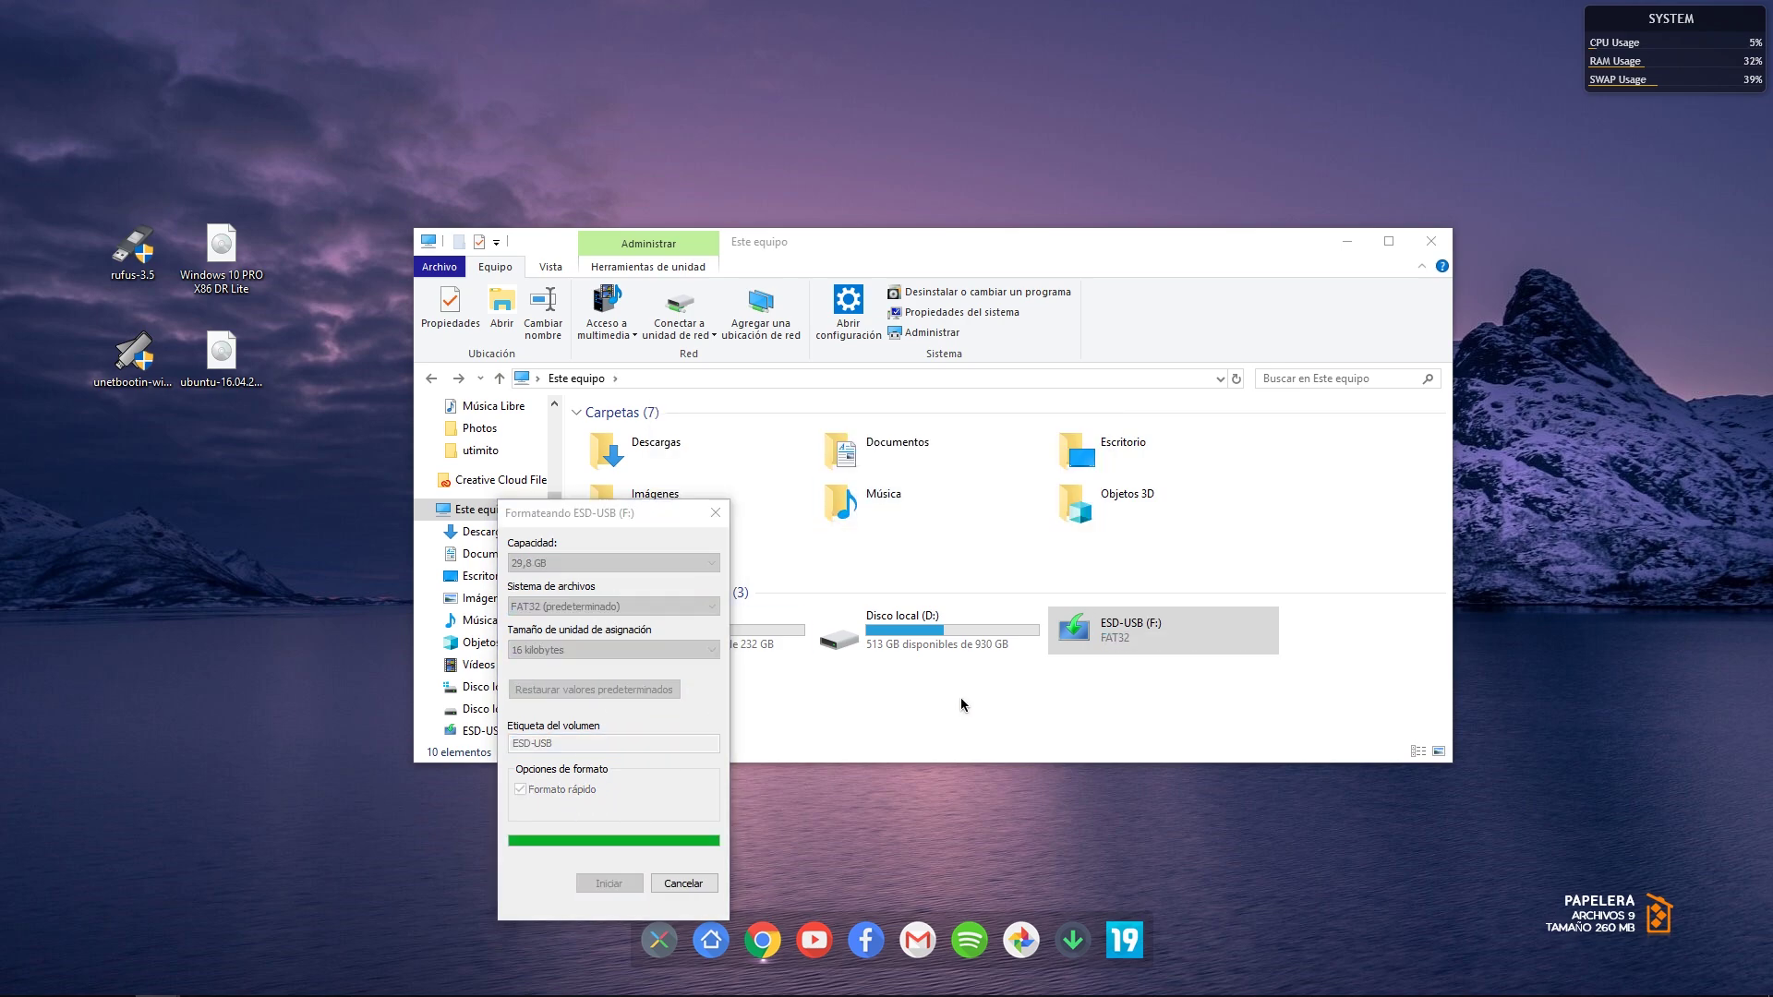
click(995, 504)
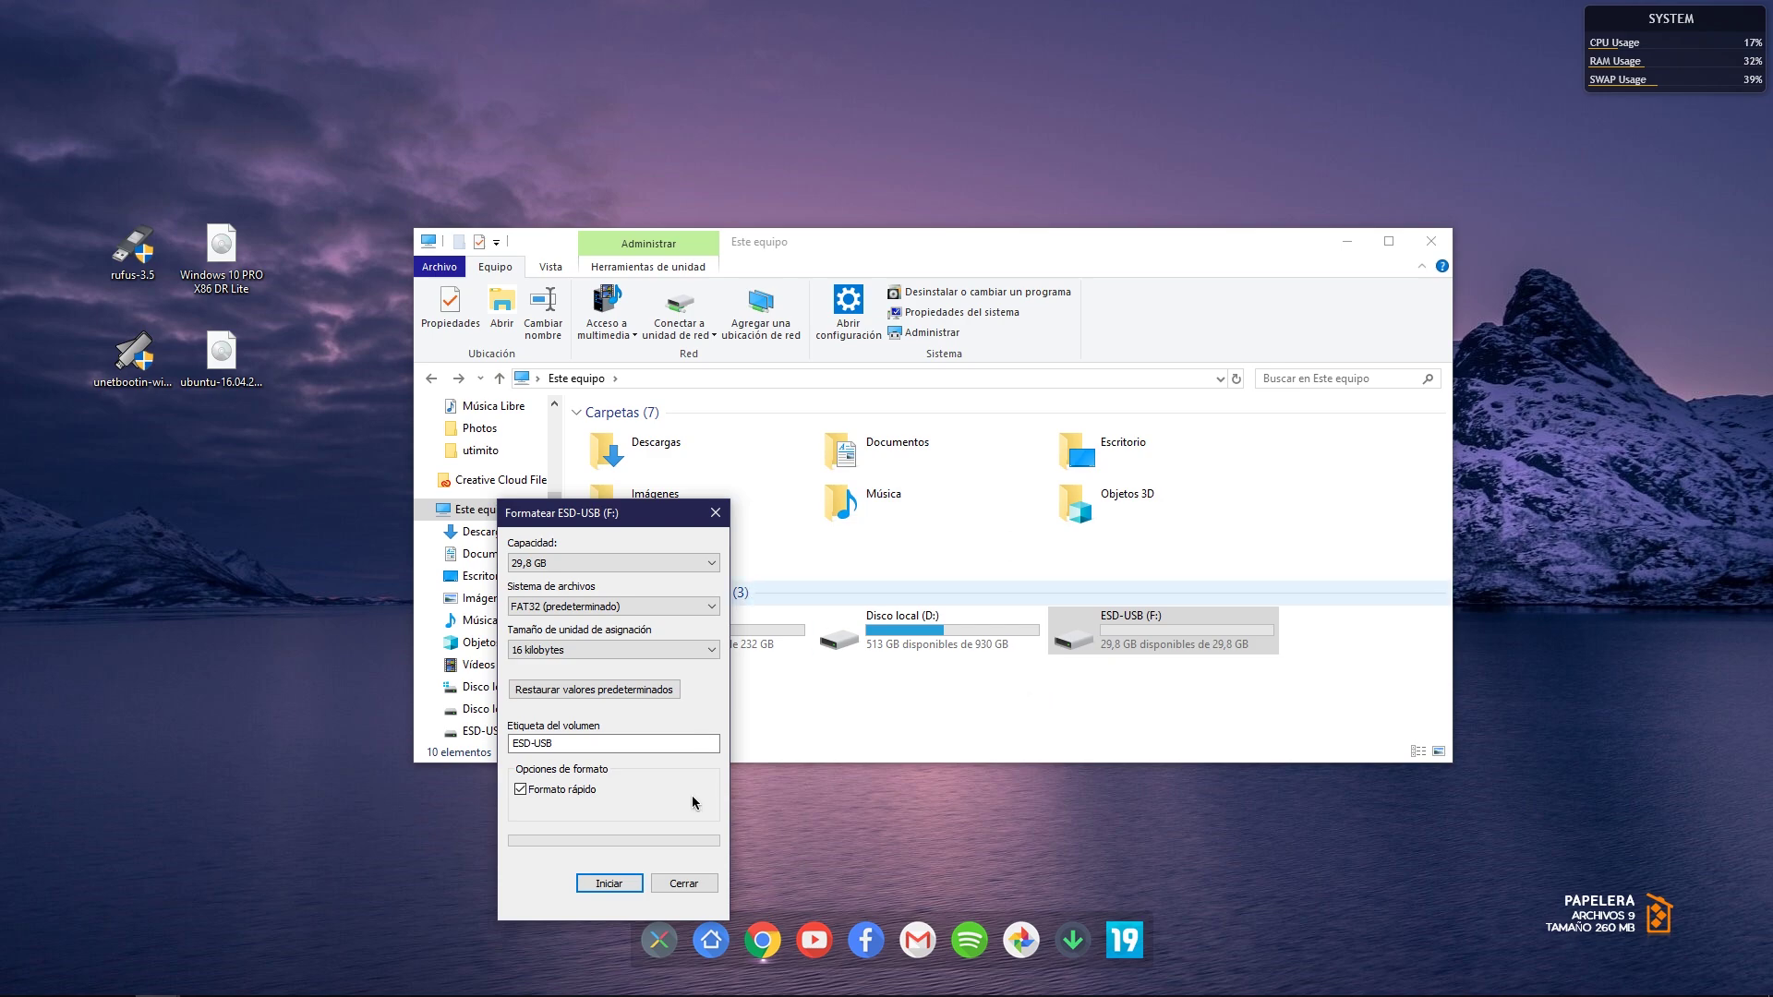
click(683, 883)
click(1306, 697)
click(1348, 240)
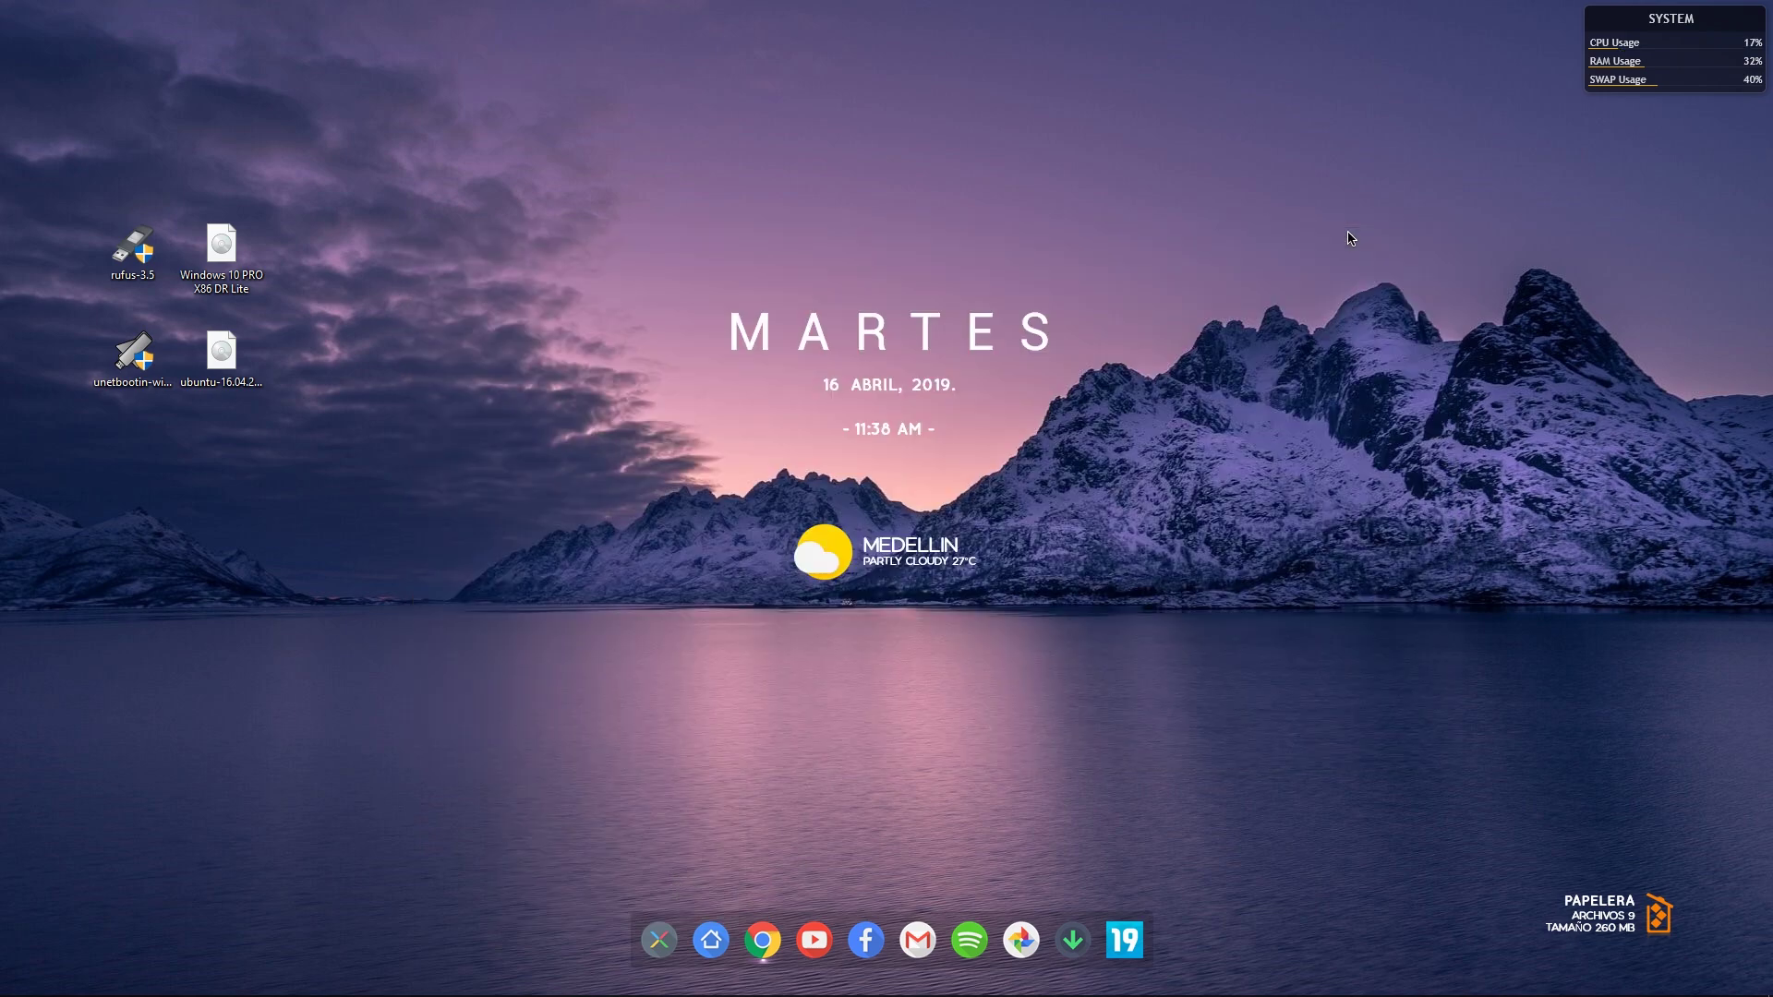
Launch rufus-3.5 and load the "Windows 10 PRO X86 DR Lite" ISO from the desktop as the boot selection
double_click(138, 254)
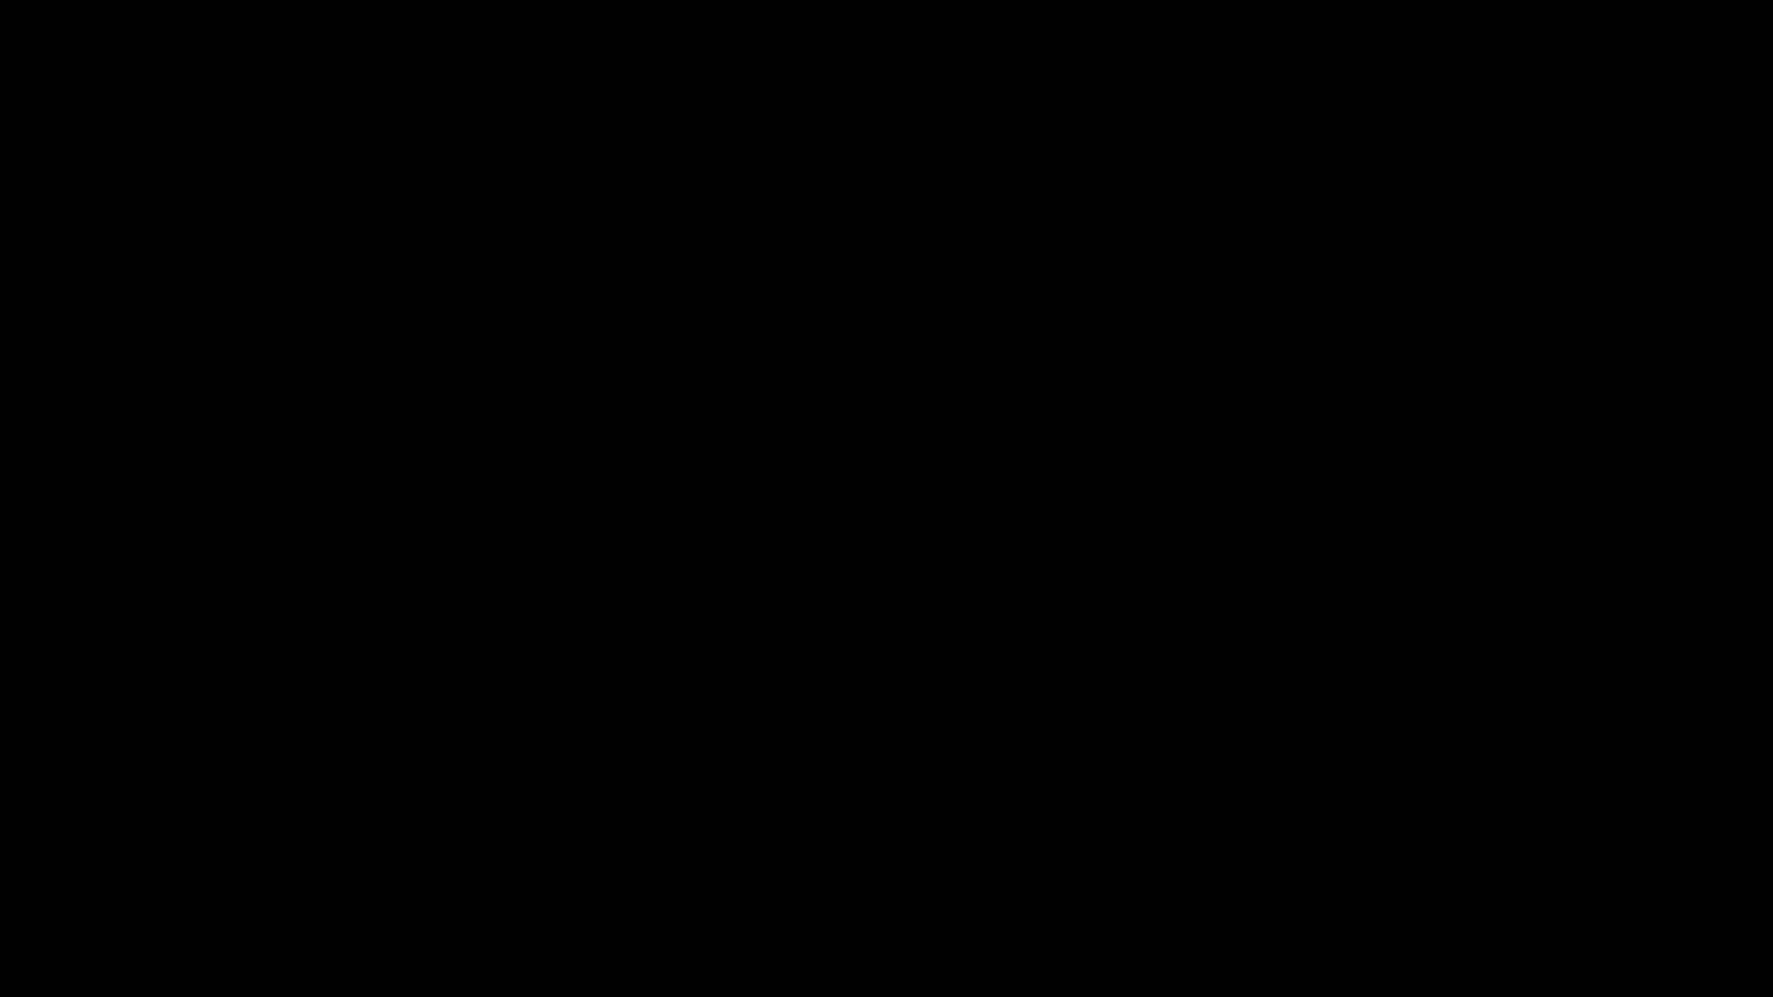
click(811, 615)
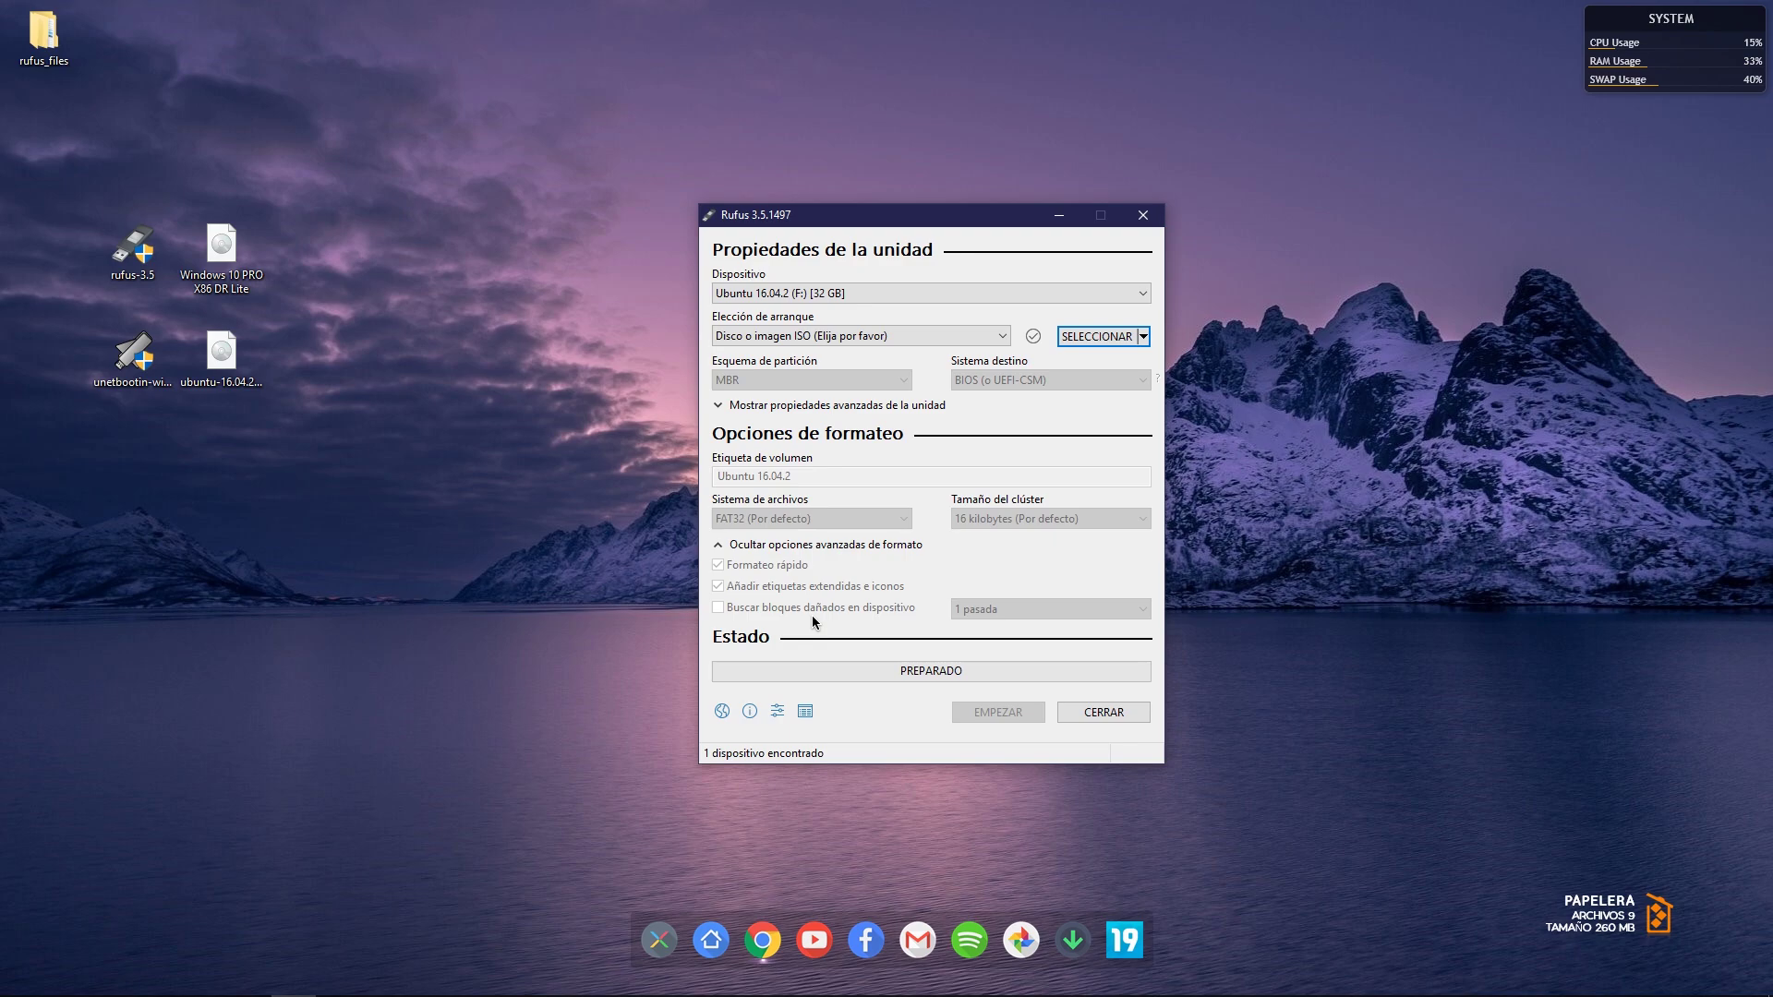
click(876, 336)
click(831, 351)
click(1079, 339)
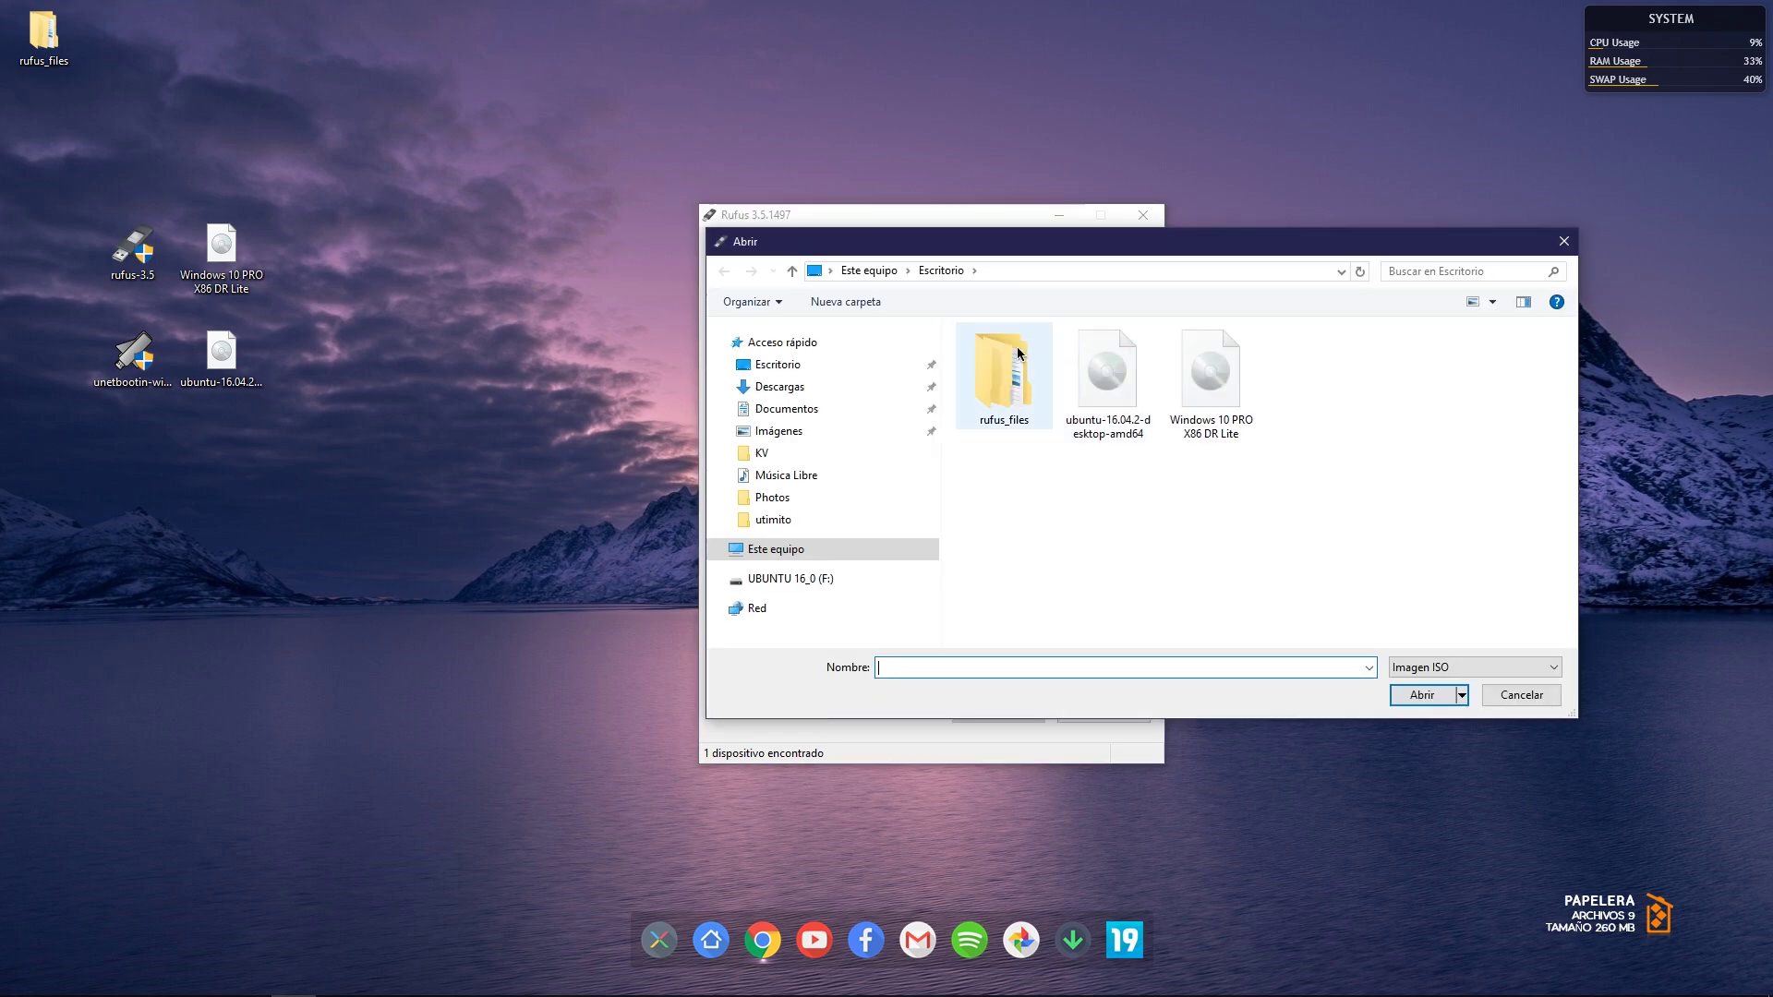
click(1180, 388)
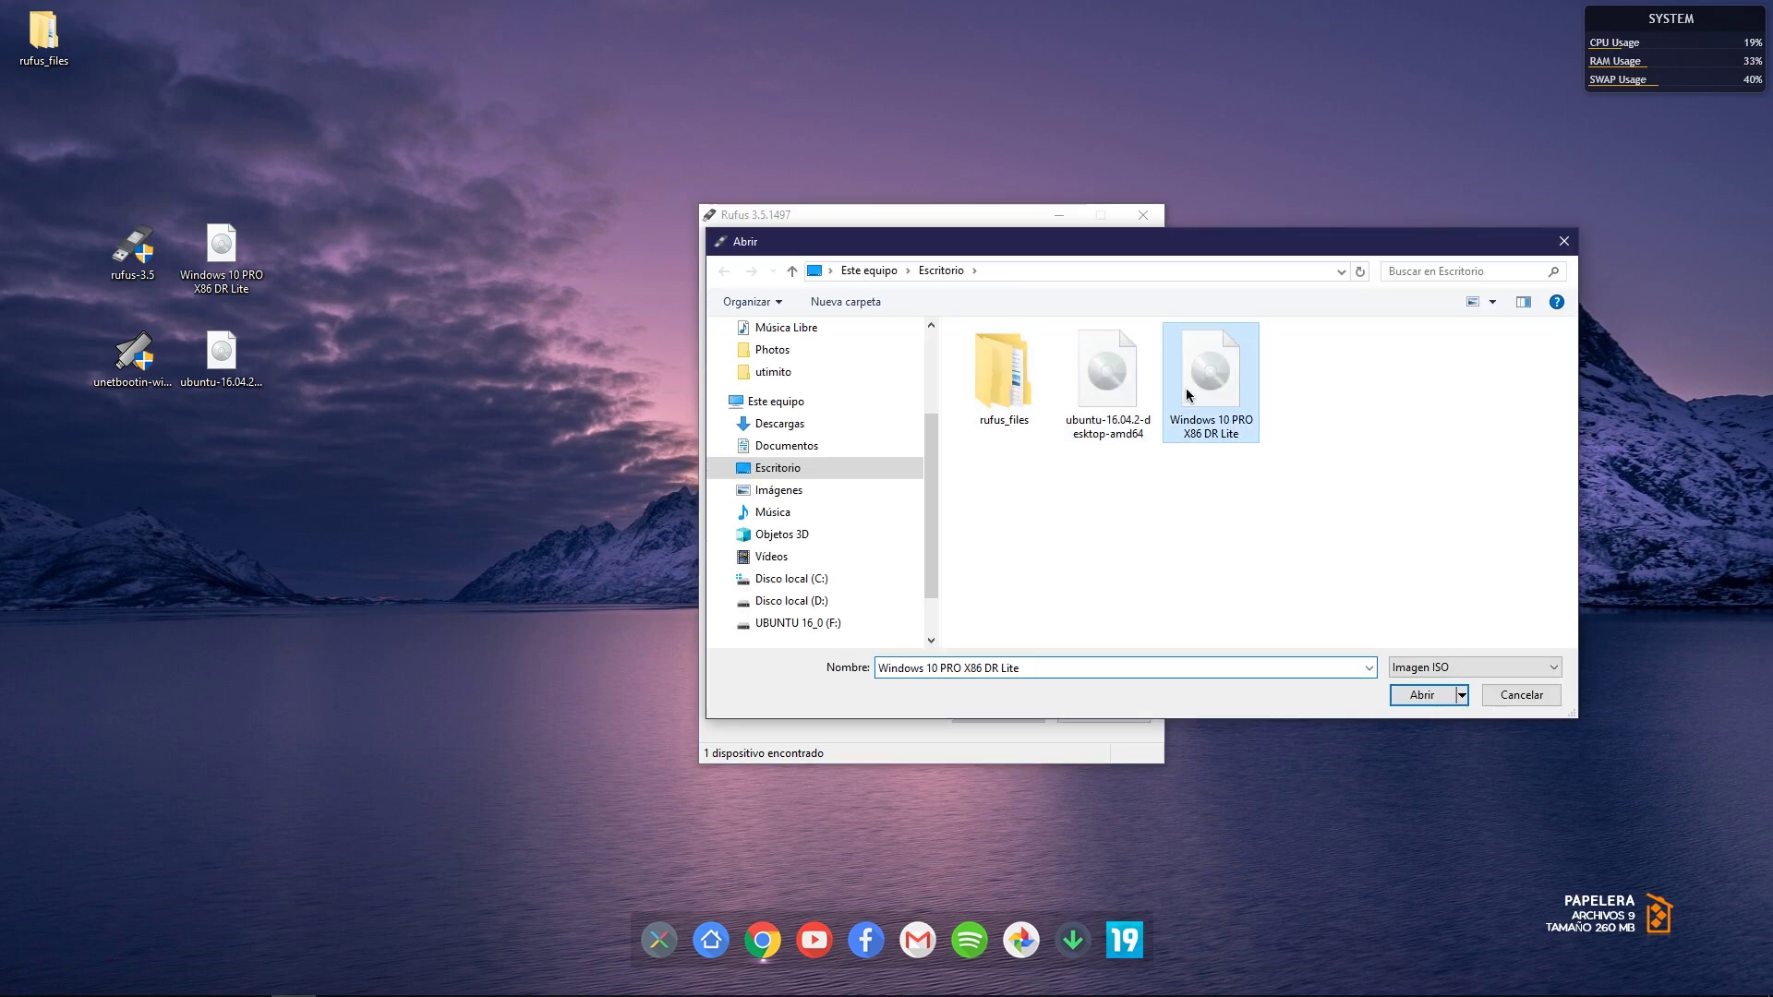
click(1422, 694)
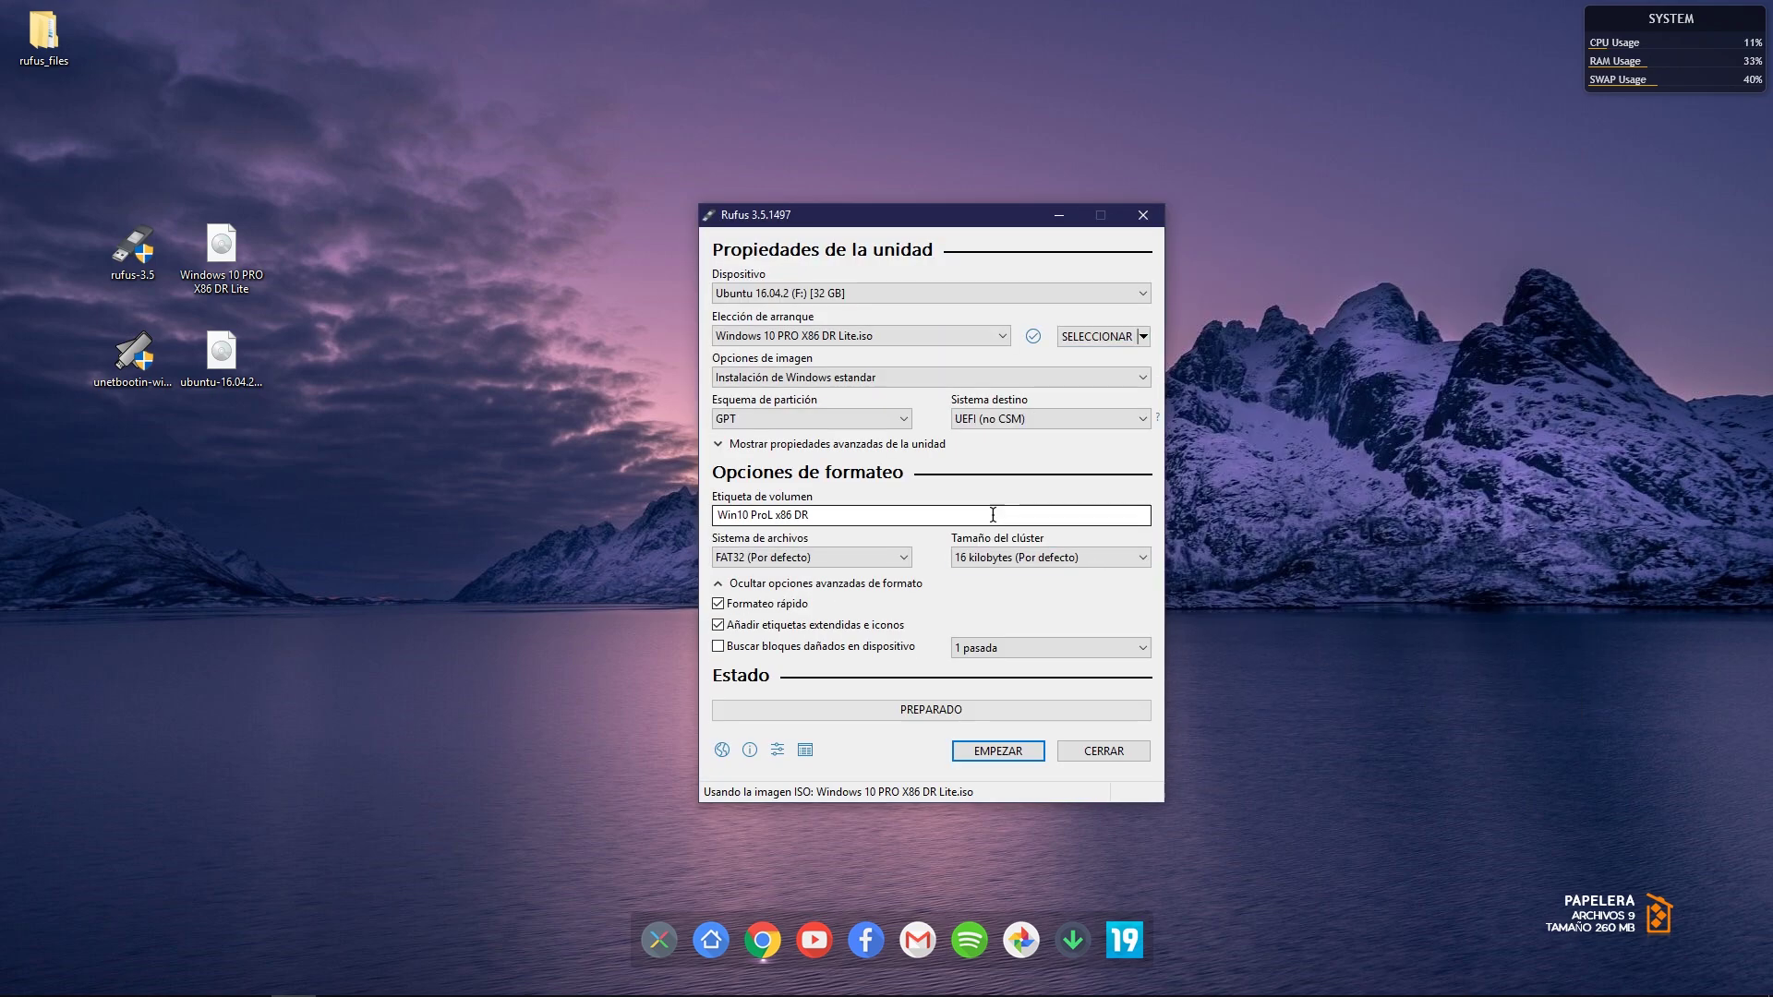
Try the MBR partition scheme and its target system options, and switch the scheme back to GPT
click(886, 417)
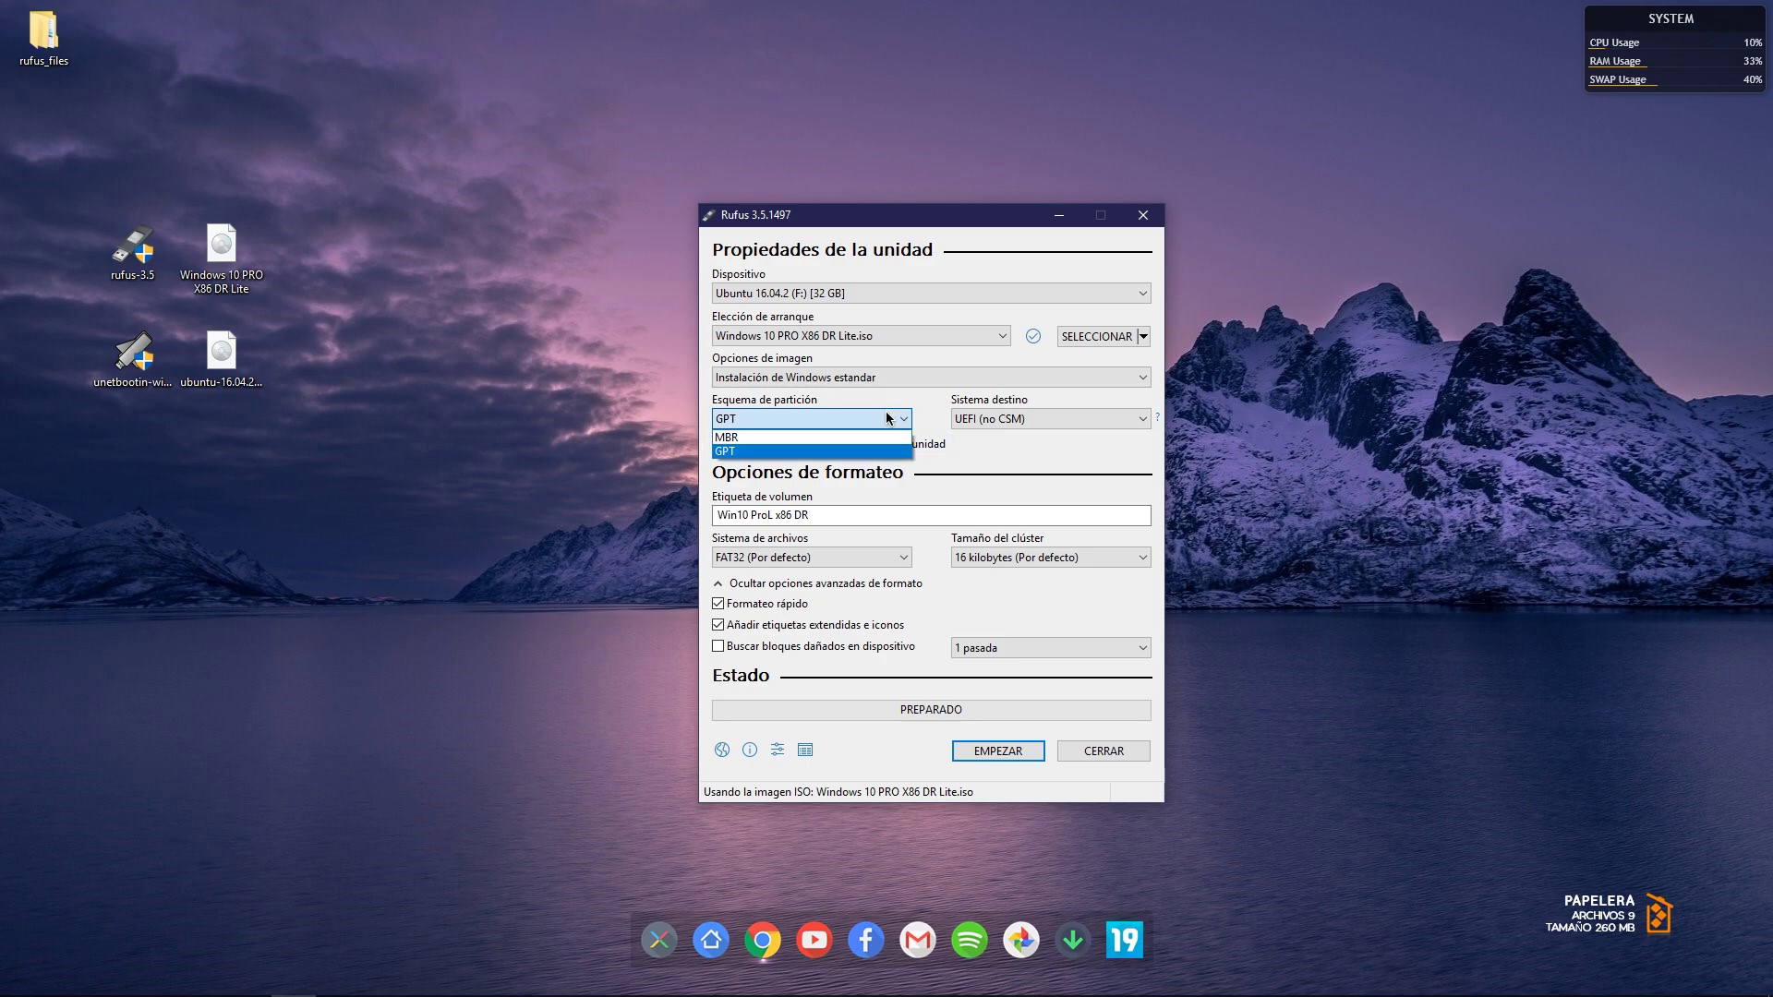
click(781, 436)
click(1025, 419)
click(988, 436)
click(858, 419)
click(831, 446)
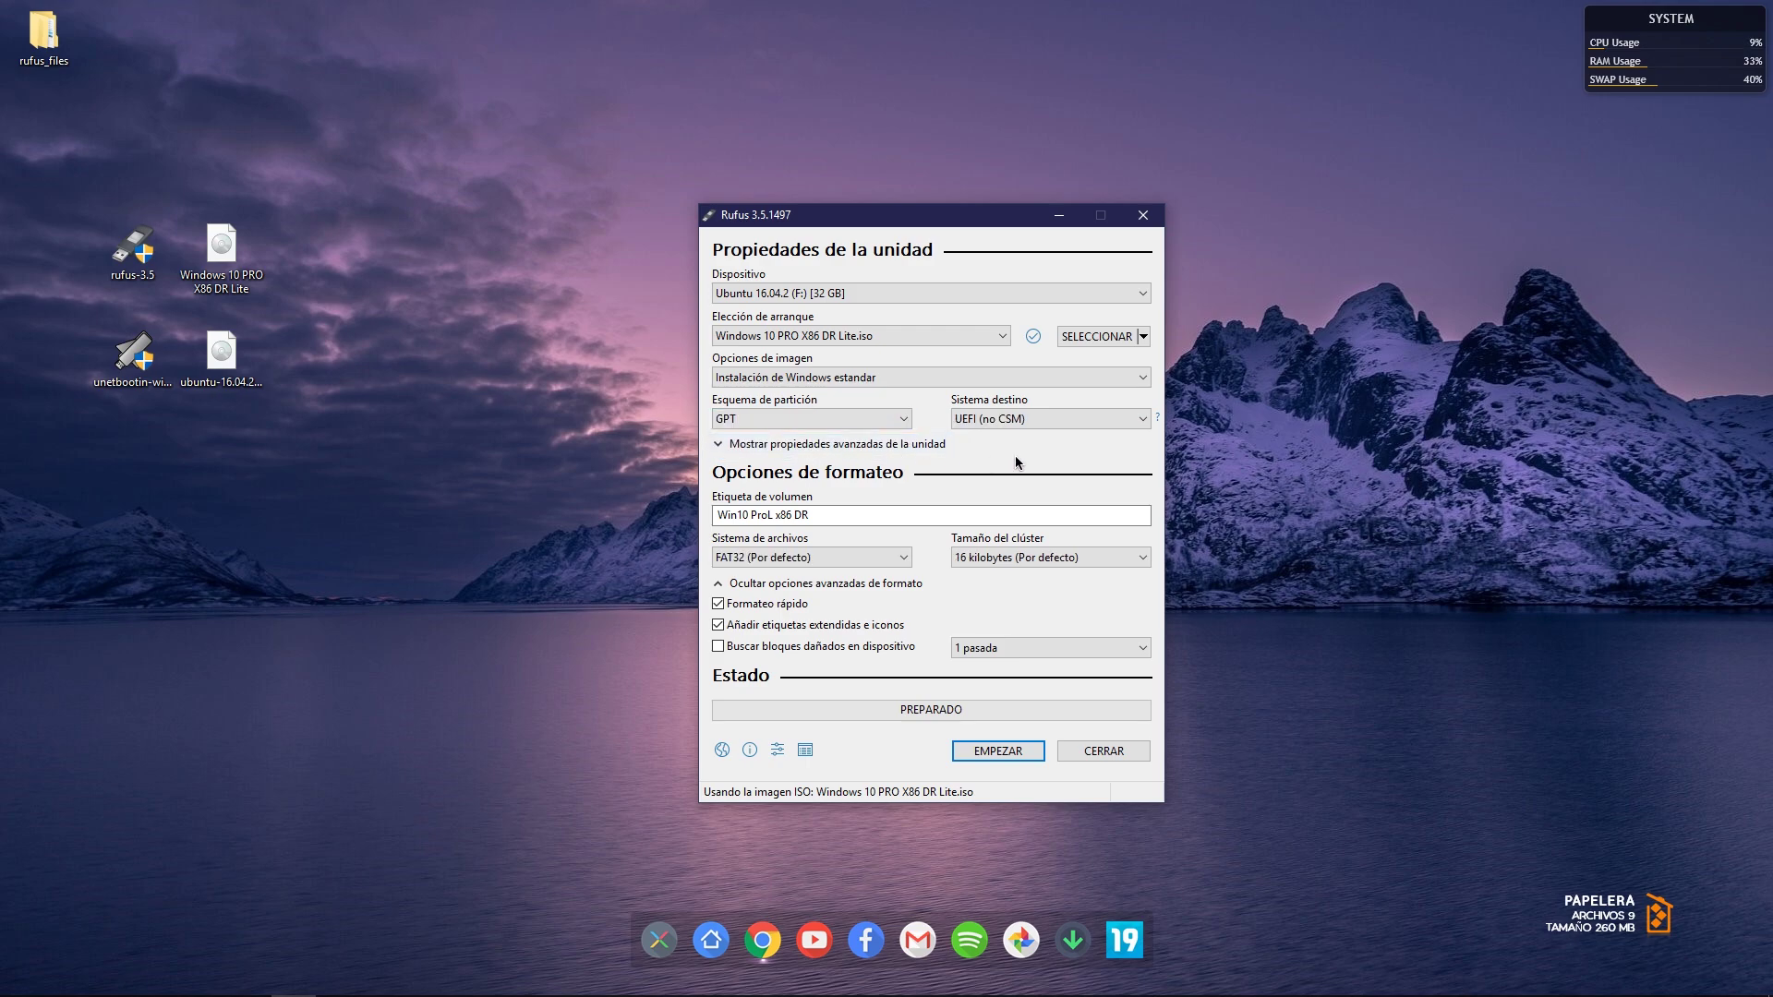
Configure the USB drive with the MBR partition scheme, the volume label "Win10 Pro Lite" and the NTFS file system
click(839, 417)
click(831, 436)
drag(809, 515, 774, 517)
text(x8)
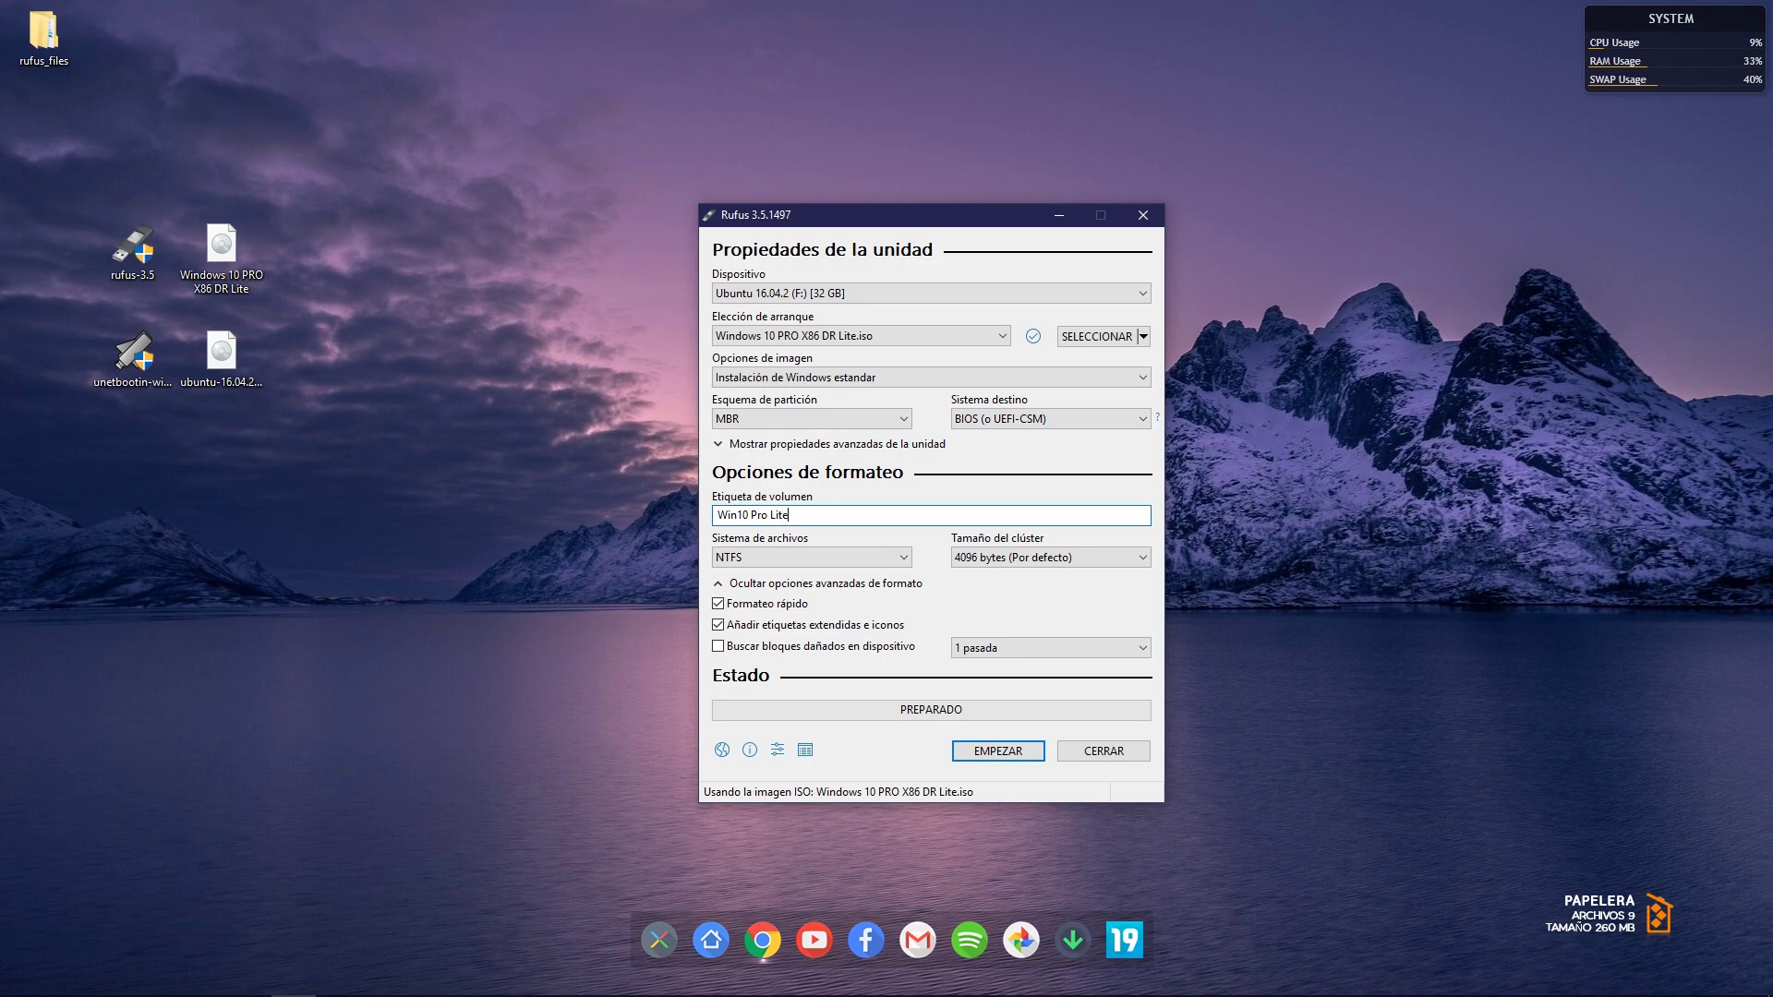
click(859, 557)
click(859, 565)
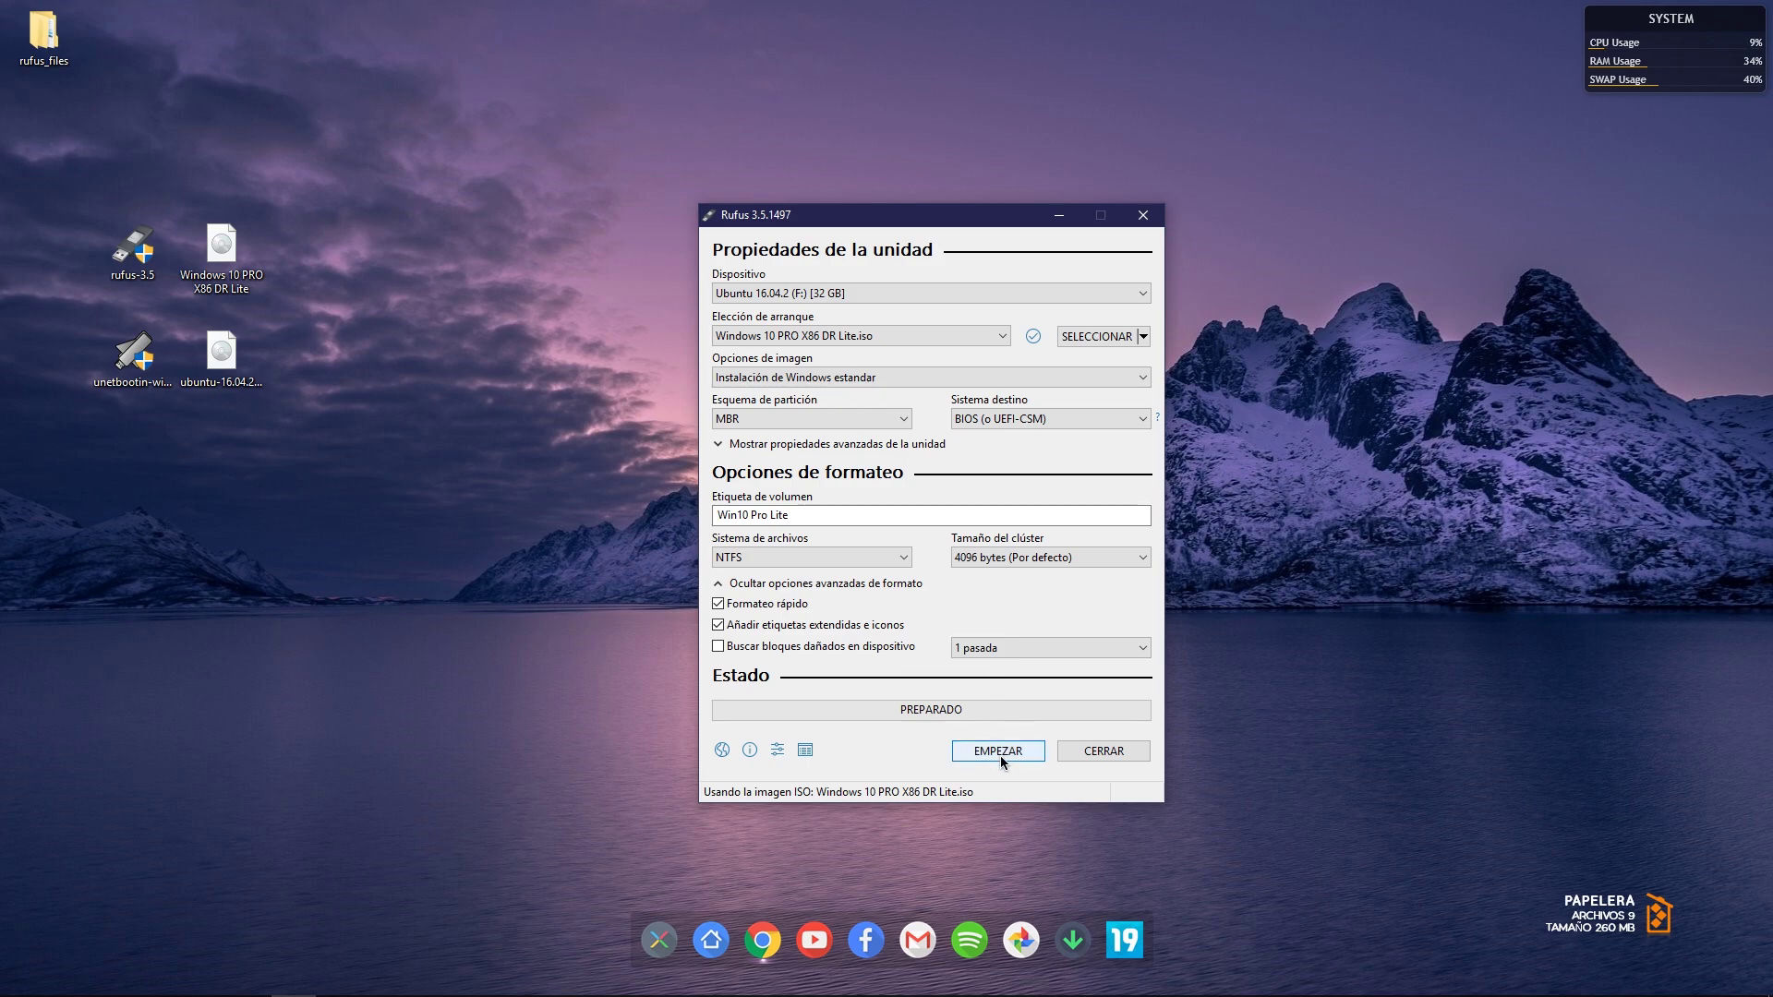
Start writing the Windows ISO to the USB drive, cancel at the data-erase confirmation and close Rufus
click(1032, 751)
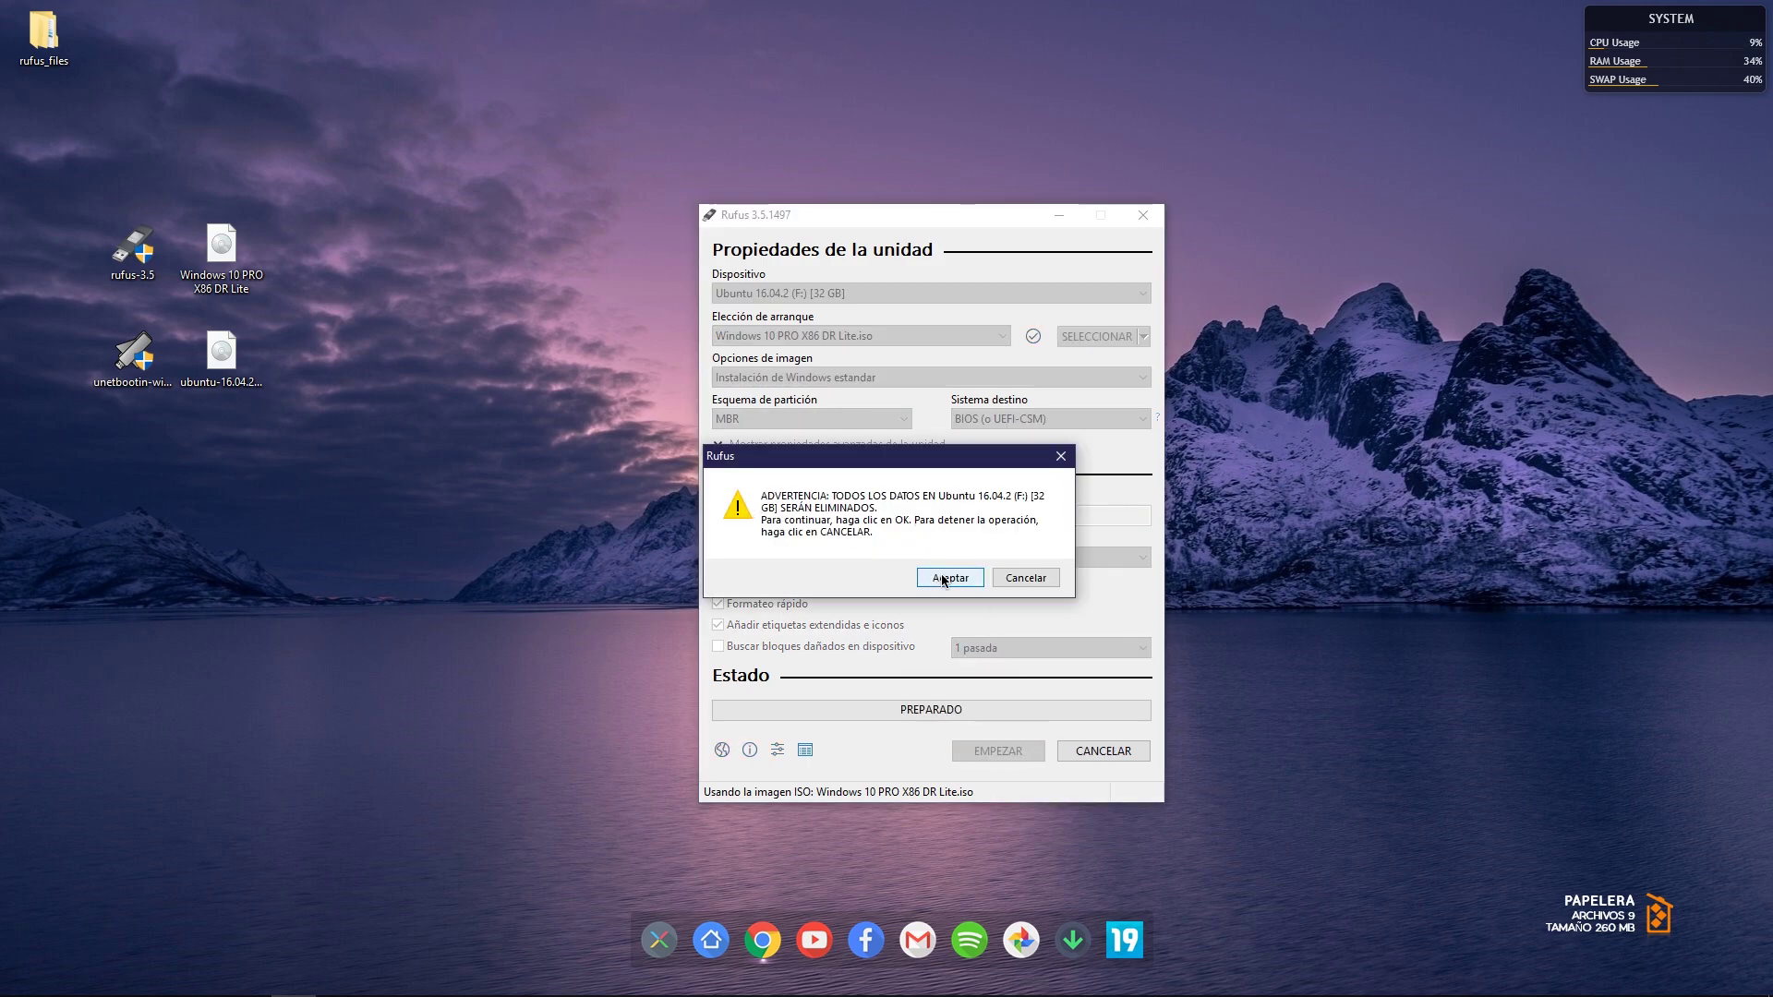
click(1026, 579)
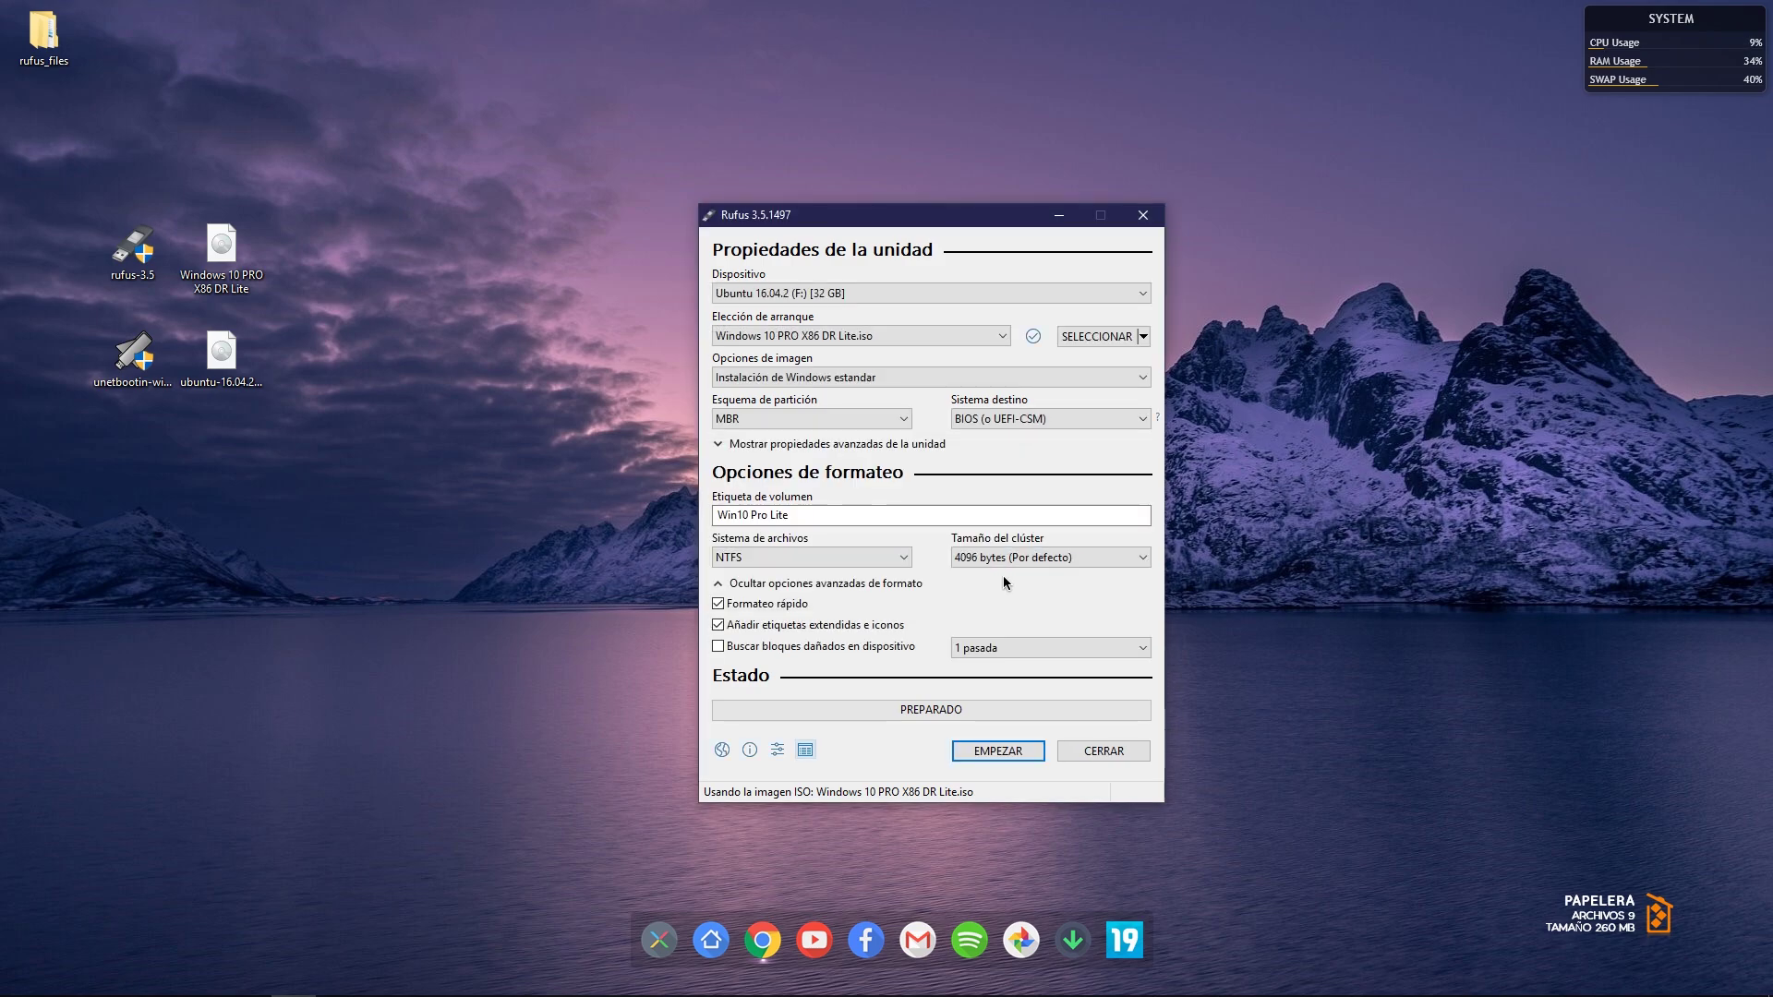
click(1138, 753)
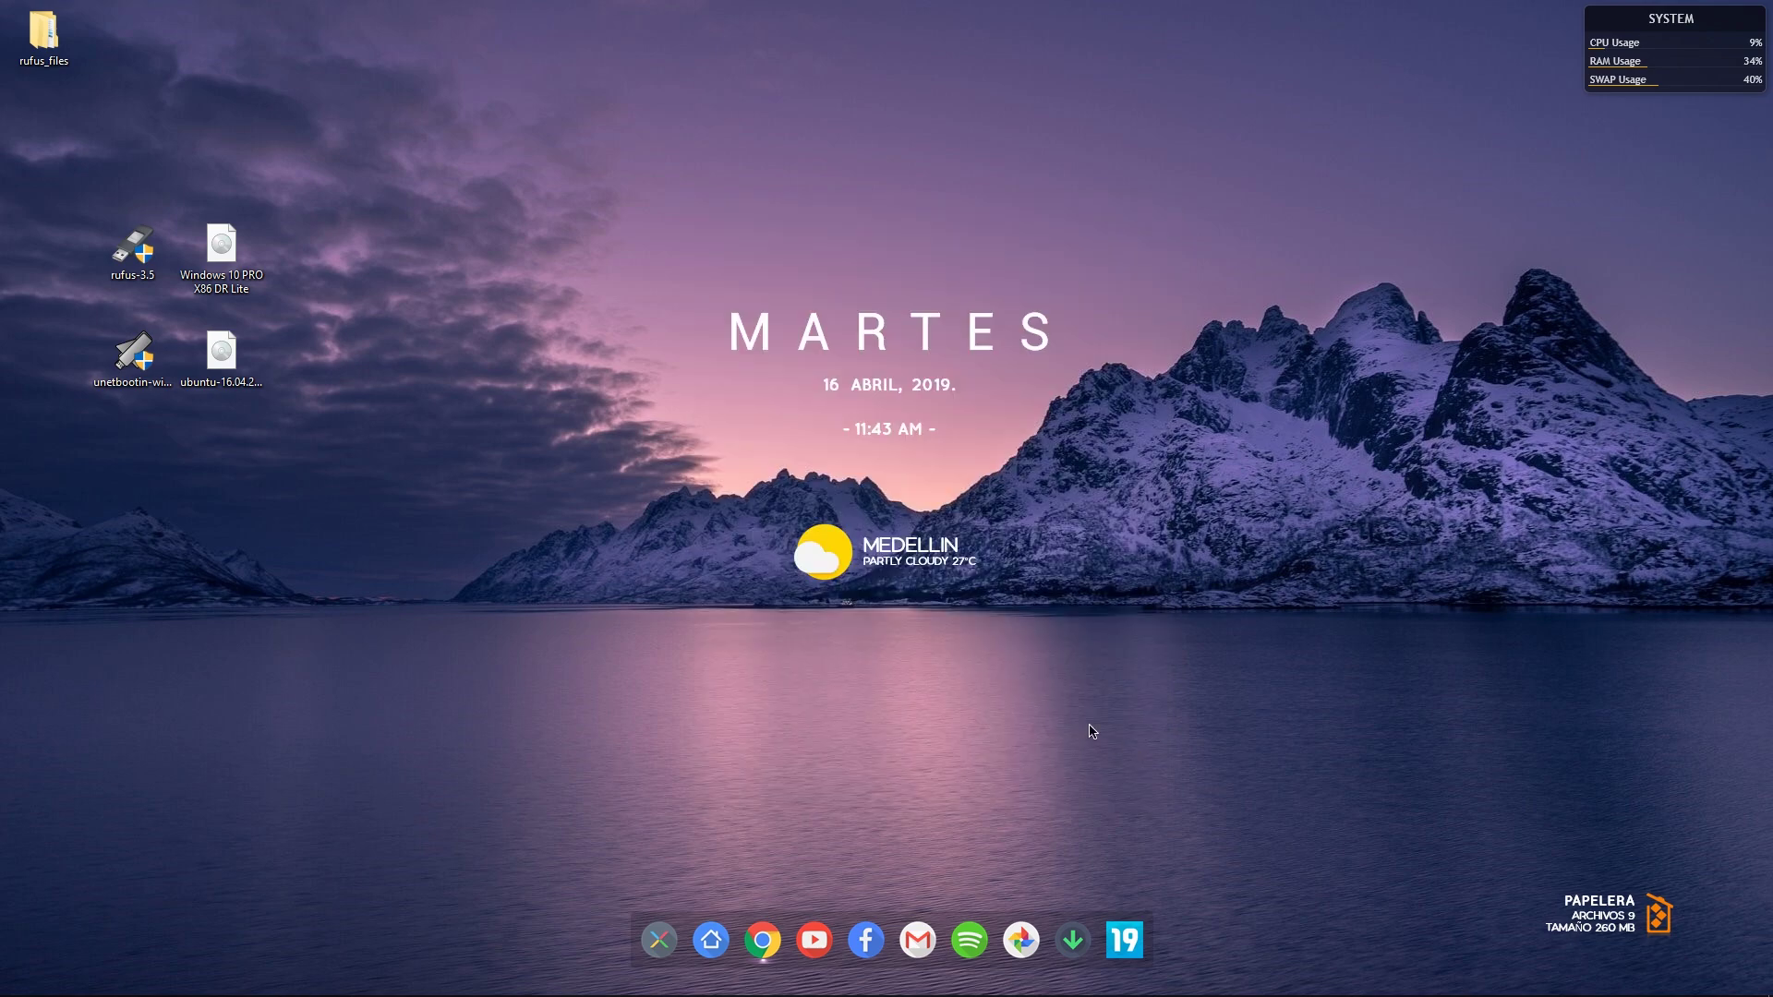
Open the format settings of the UBUNTU 16_0 (F:) drive in File Explorer and set the volume label to Win10_LITE
key(super+e)
click(1153, 640)
right_click(1150, 639)
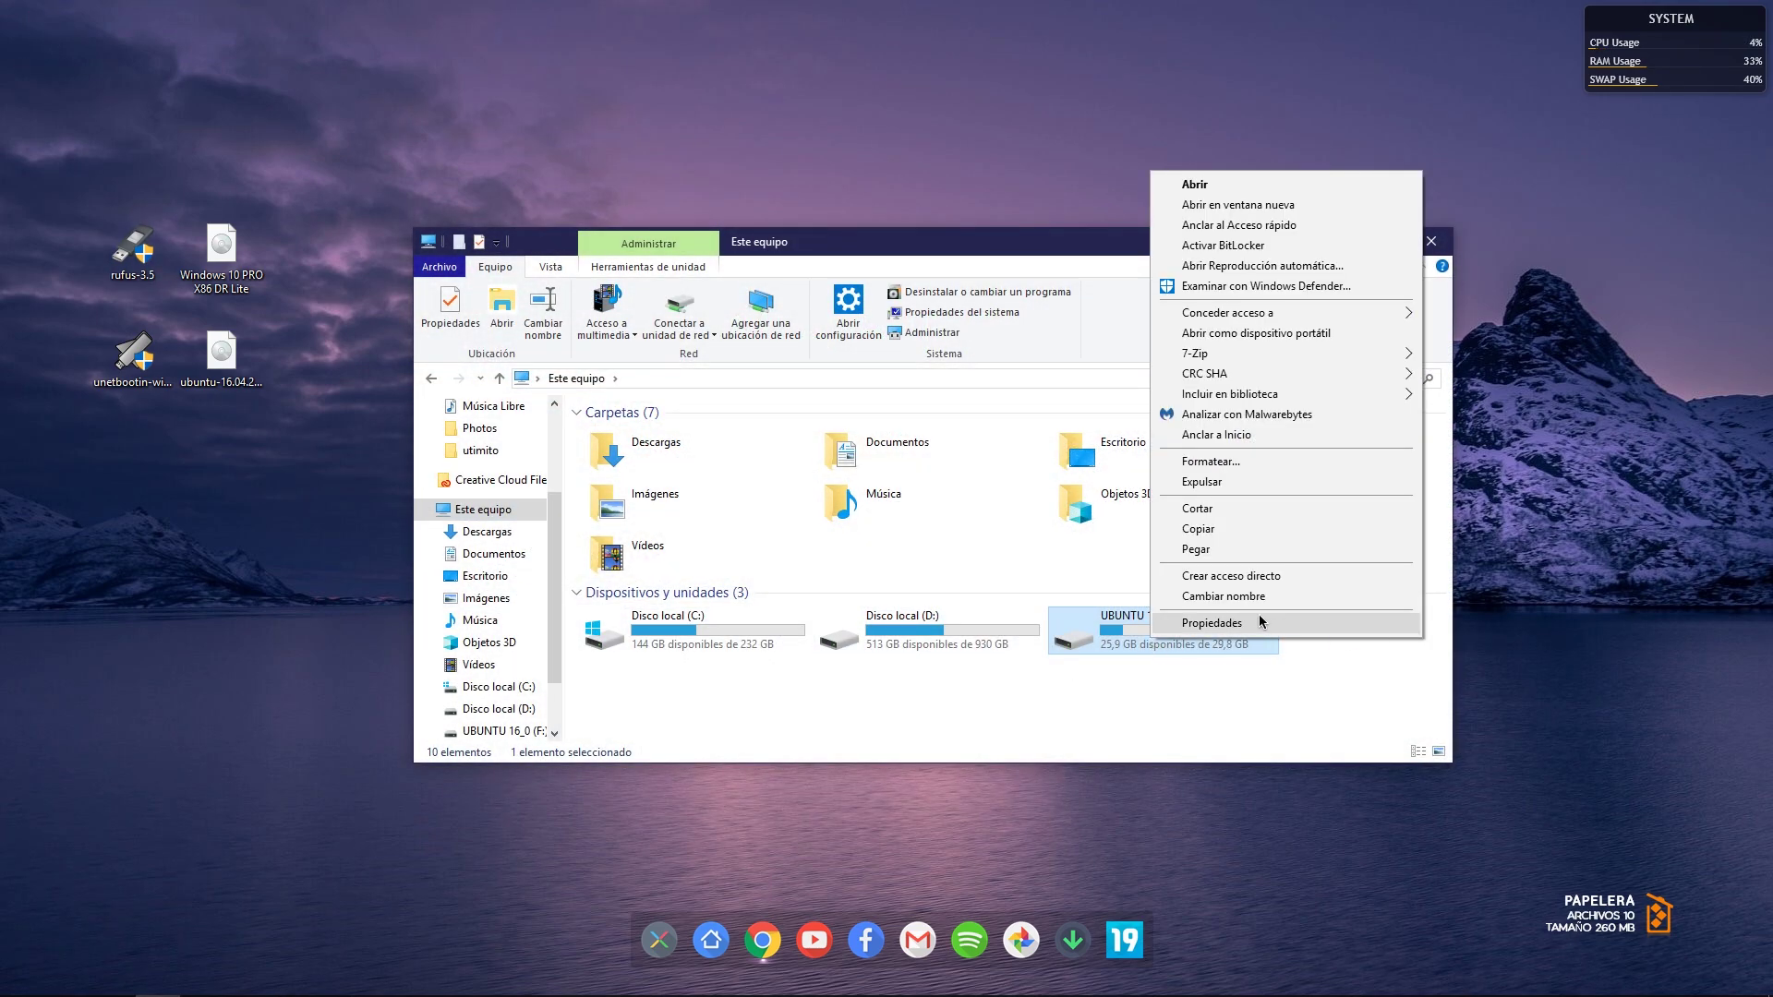
click(1232, 461)
triple_click(691, 743)
text(Win10_L)
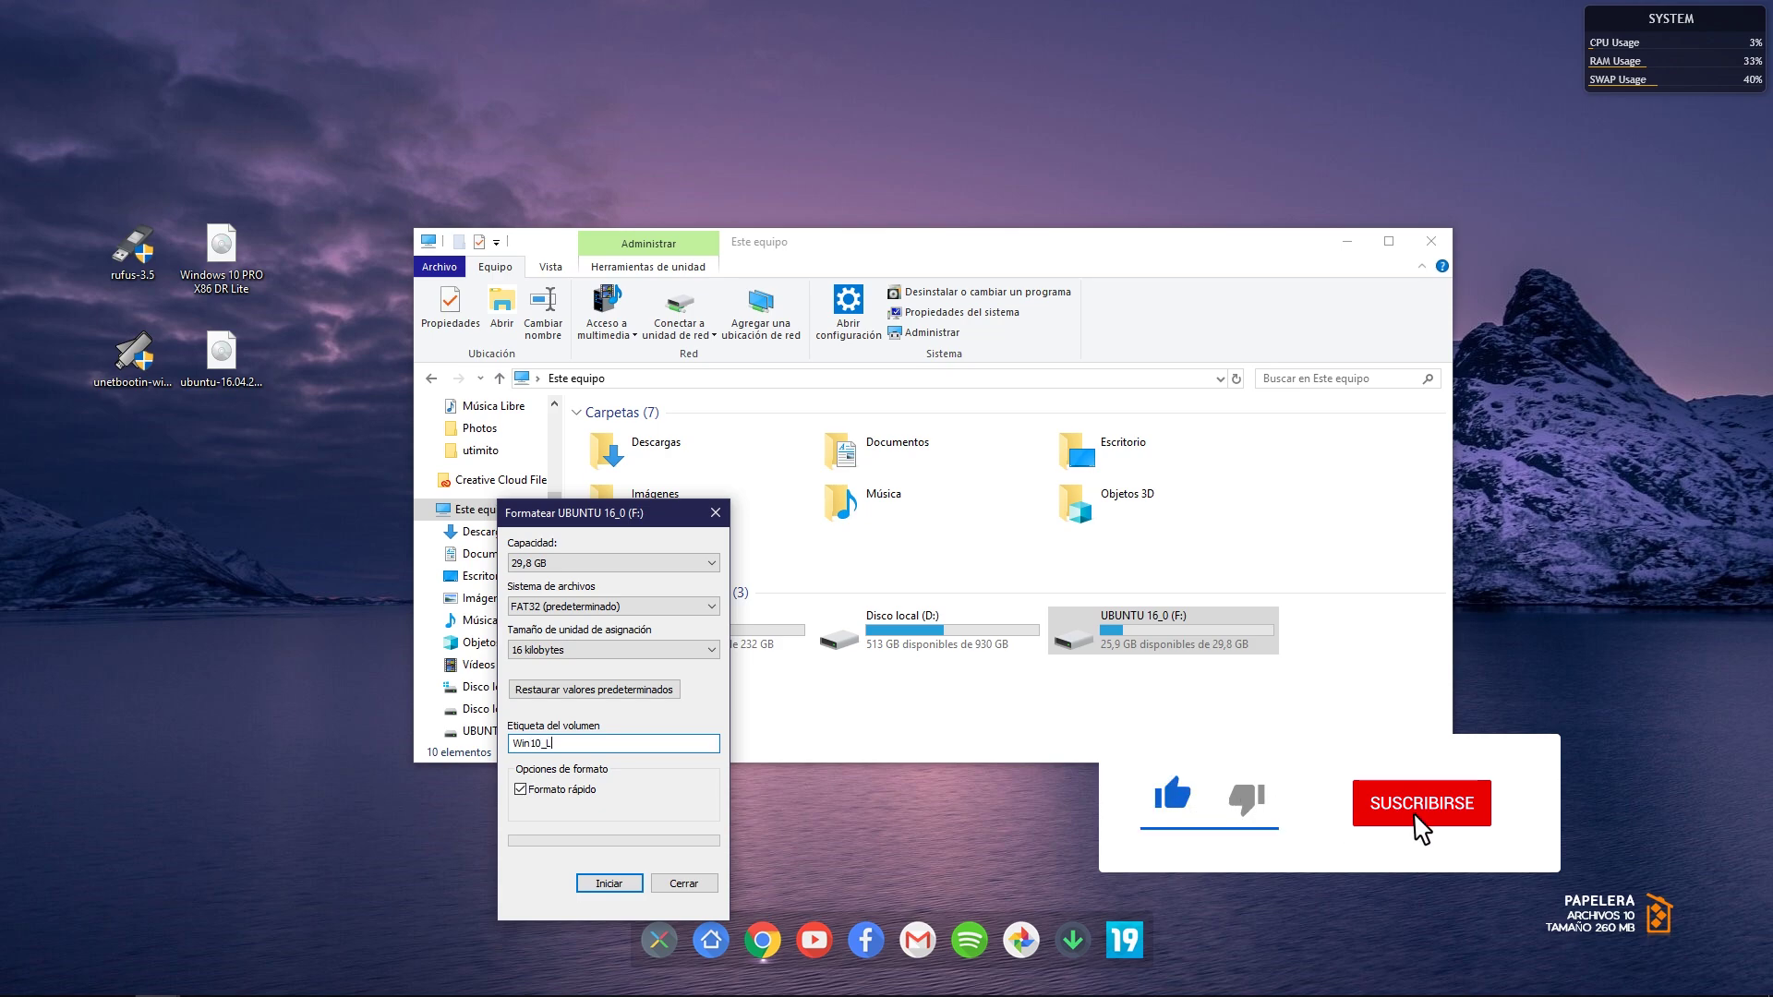
text(ITE)
Run the quick format of drive F: with the chosen settings and close the format dialog and File Explorer
click(608, 884)
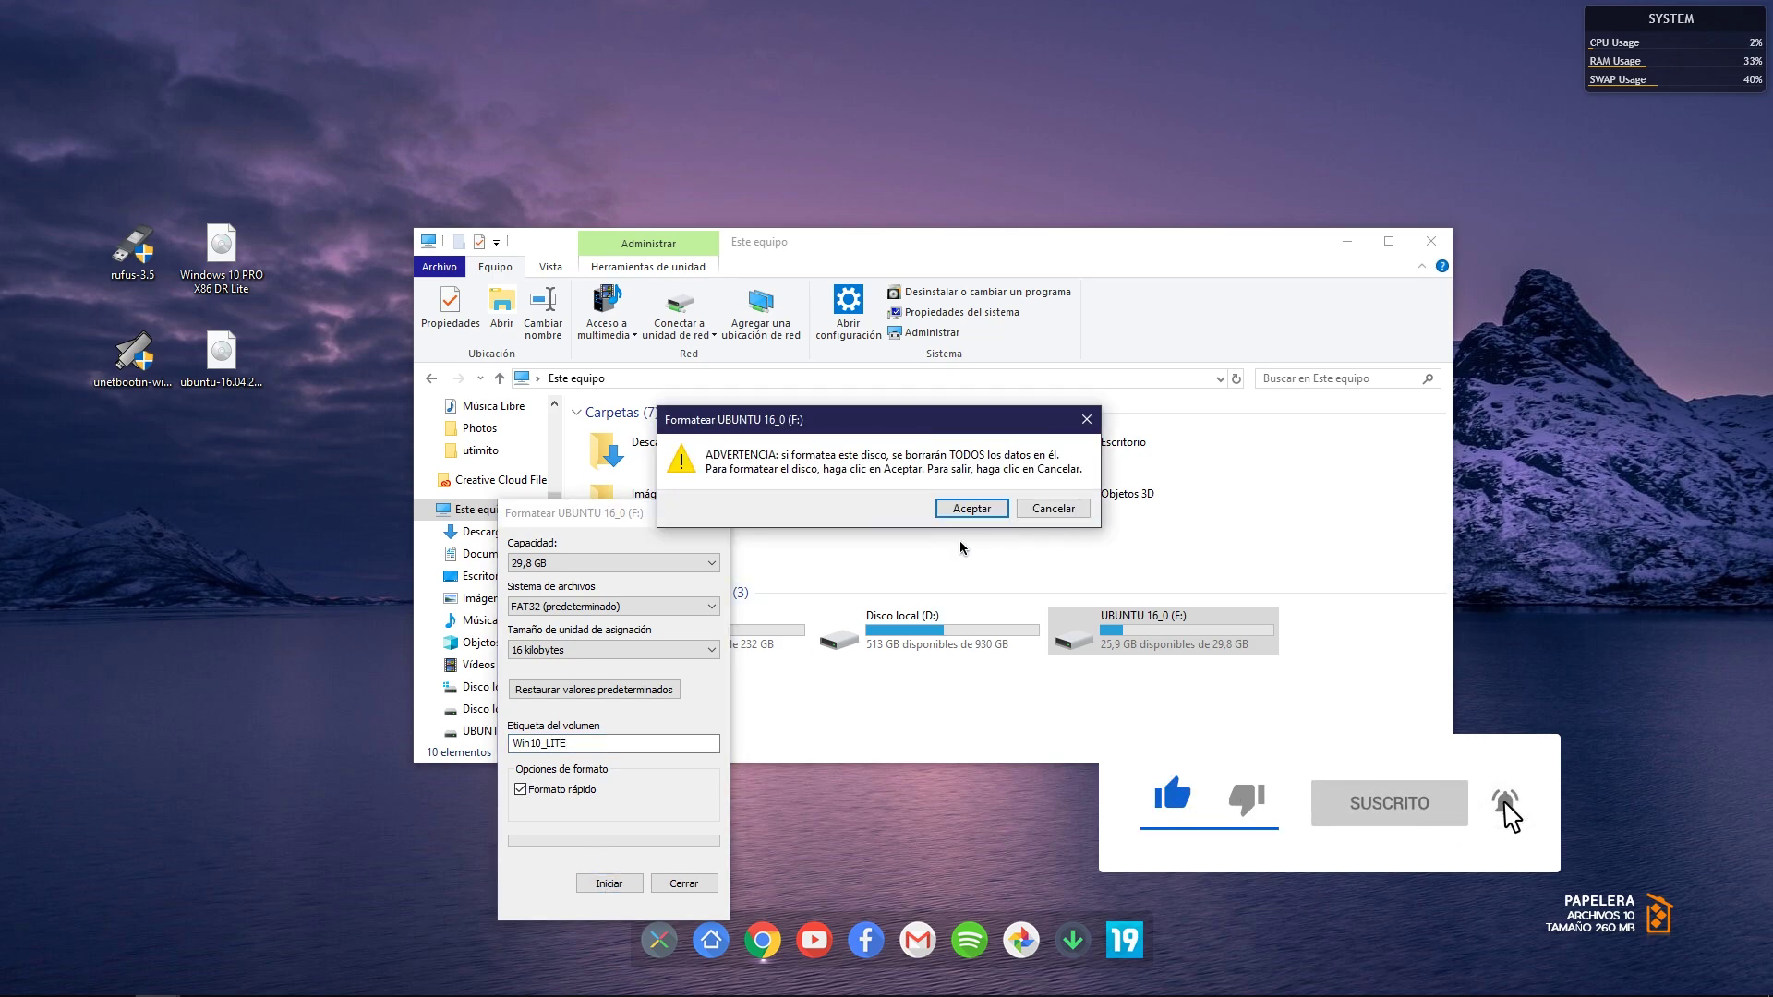
click(1021, 511)
click(1096, 502)
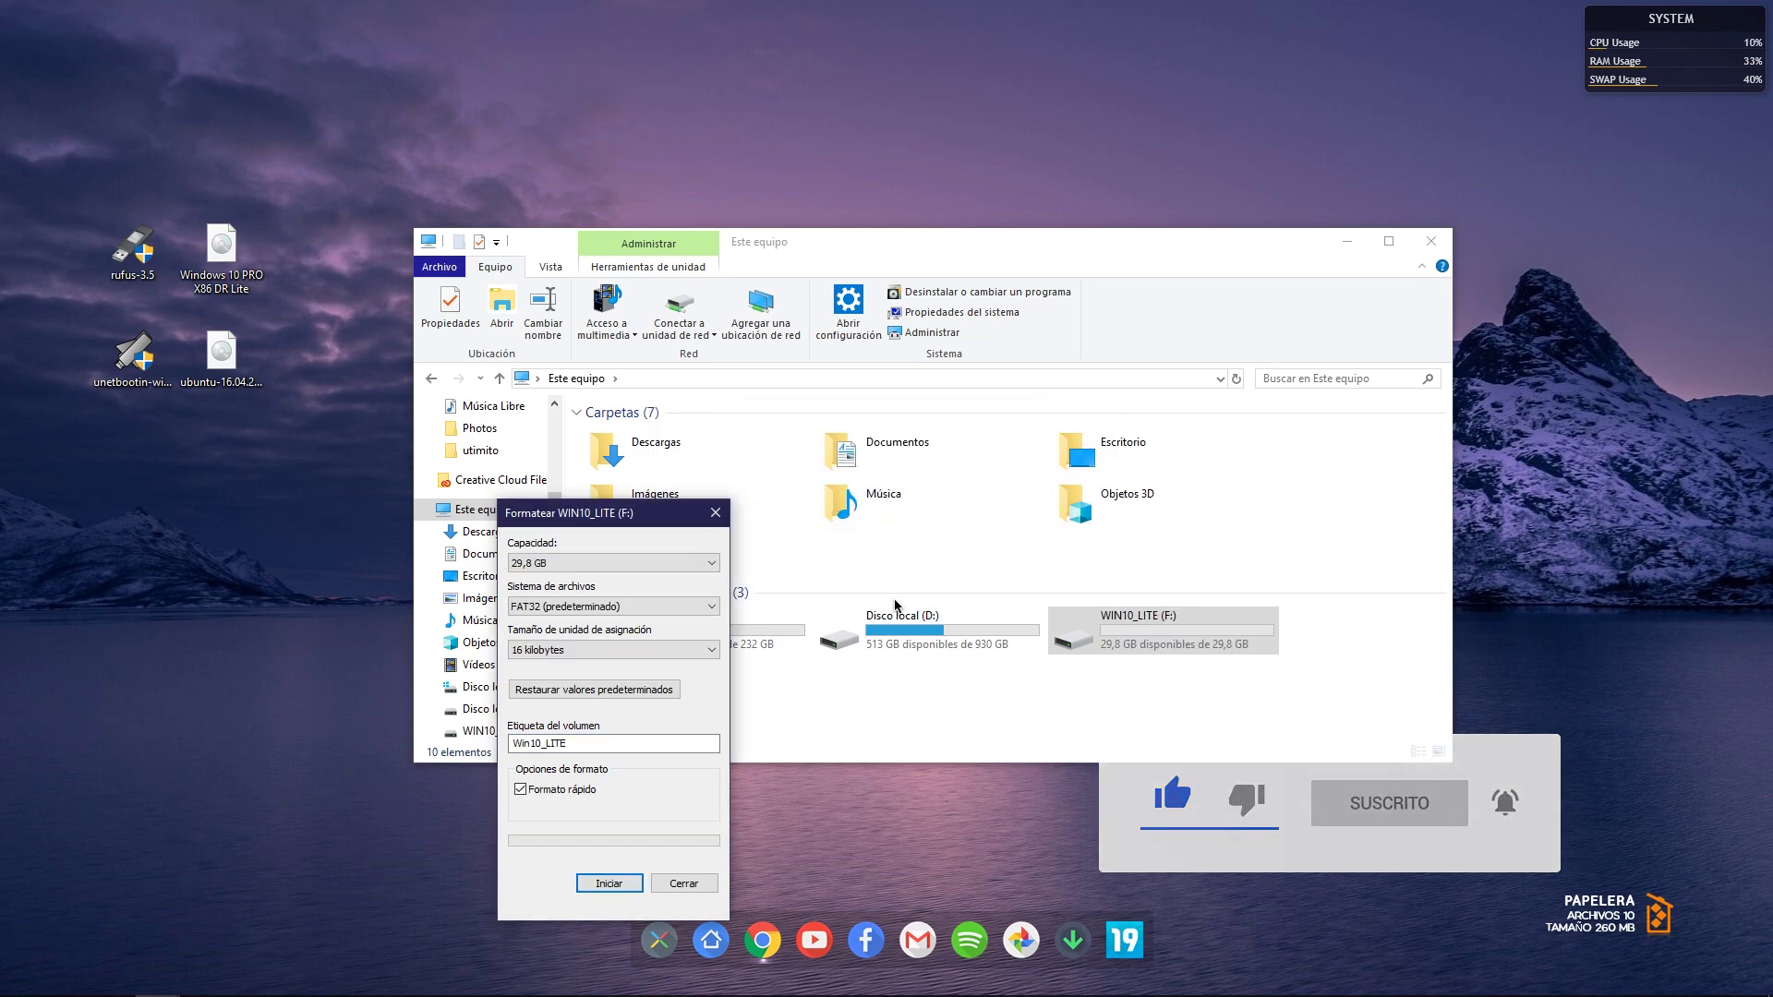
click(683, 884)
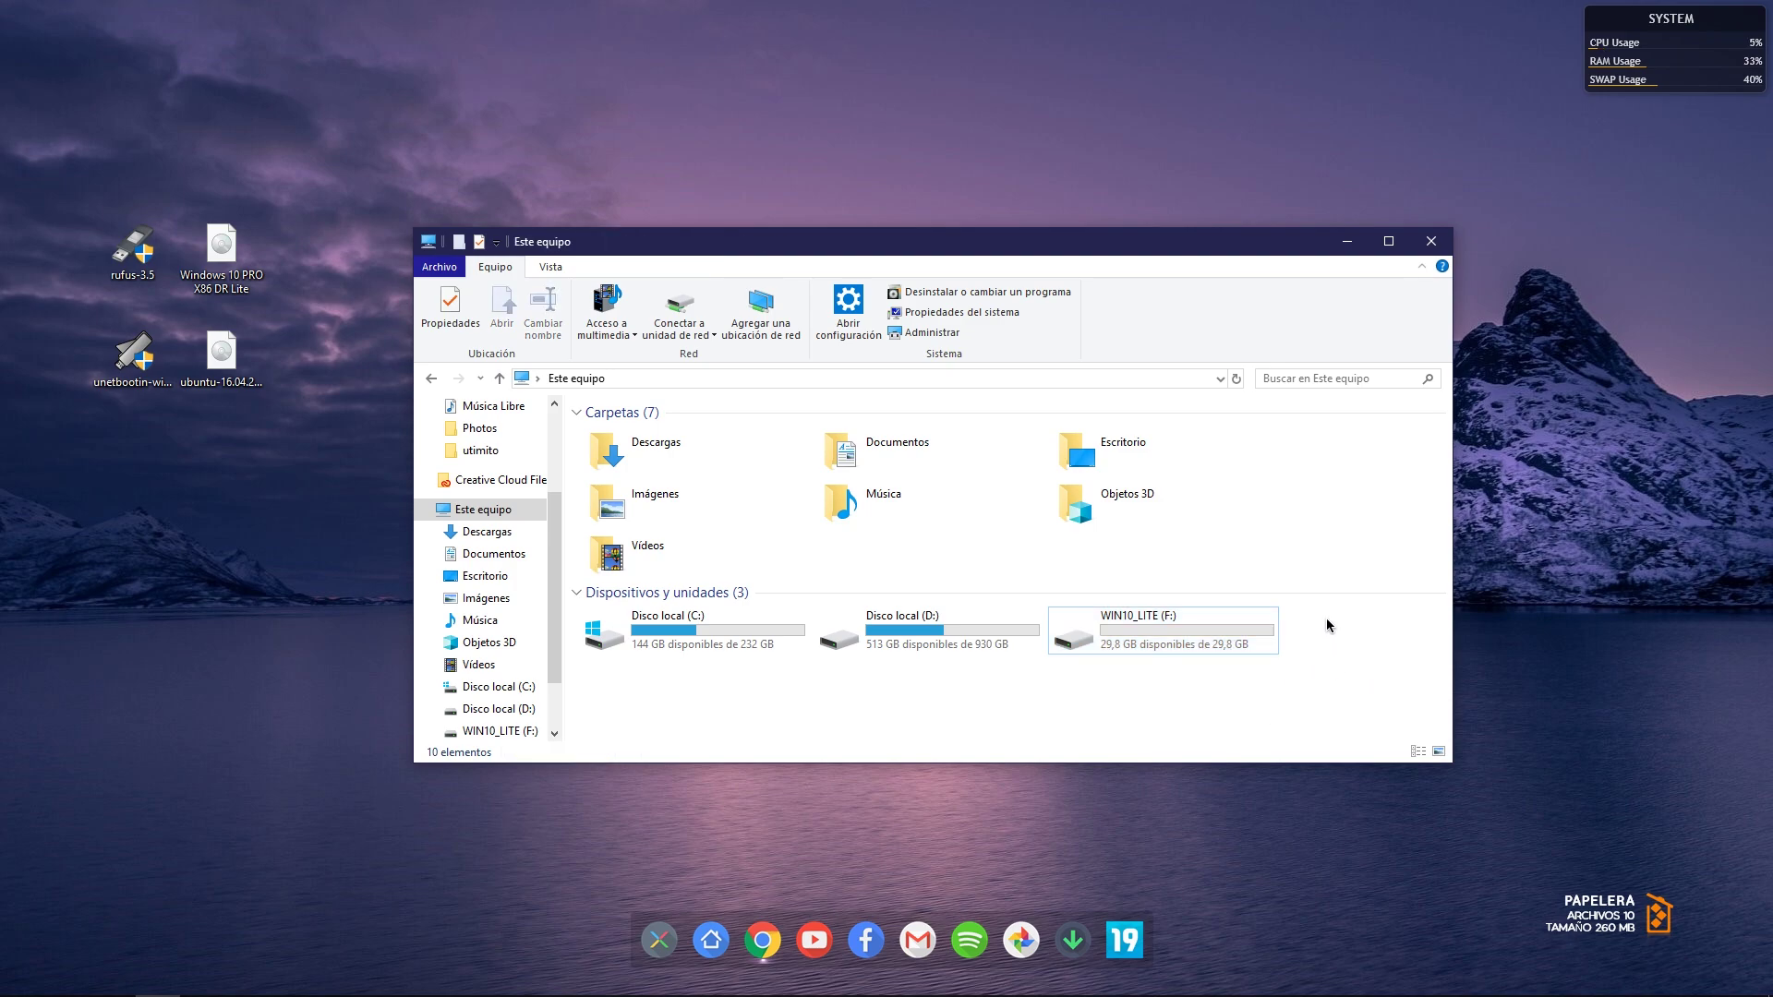
click(1431, 241)
Launch UNetbootin from the desktop and move its window nearer the middle of the screen
click(136, 373)
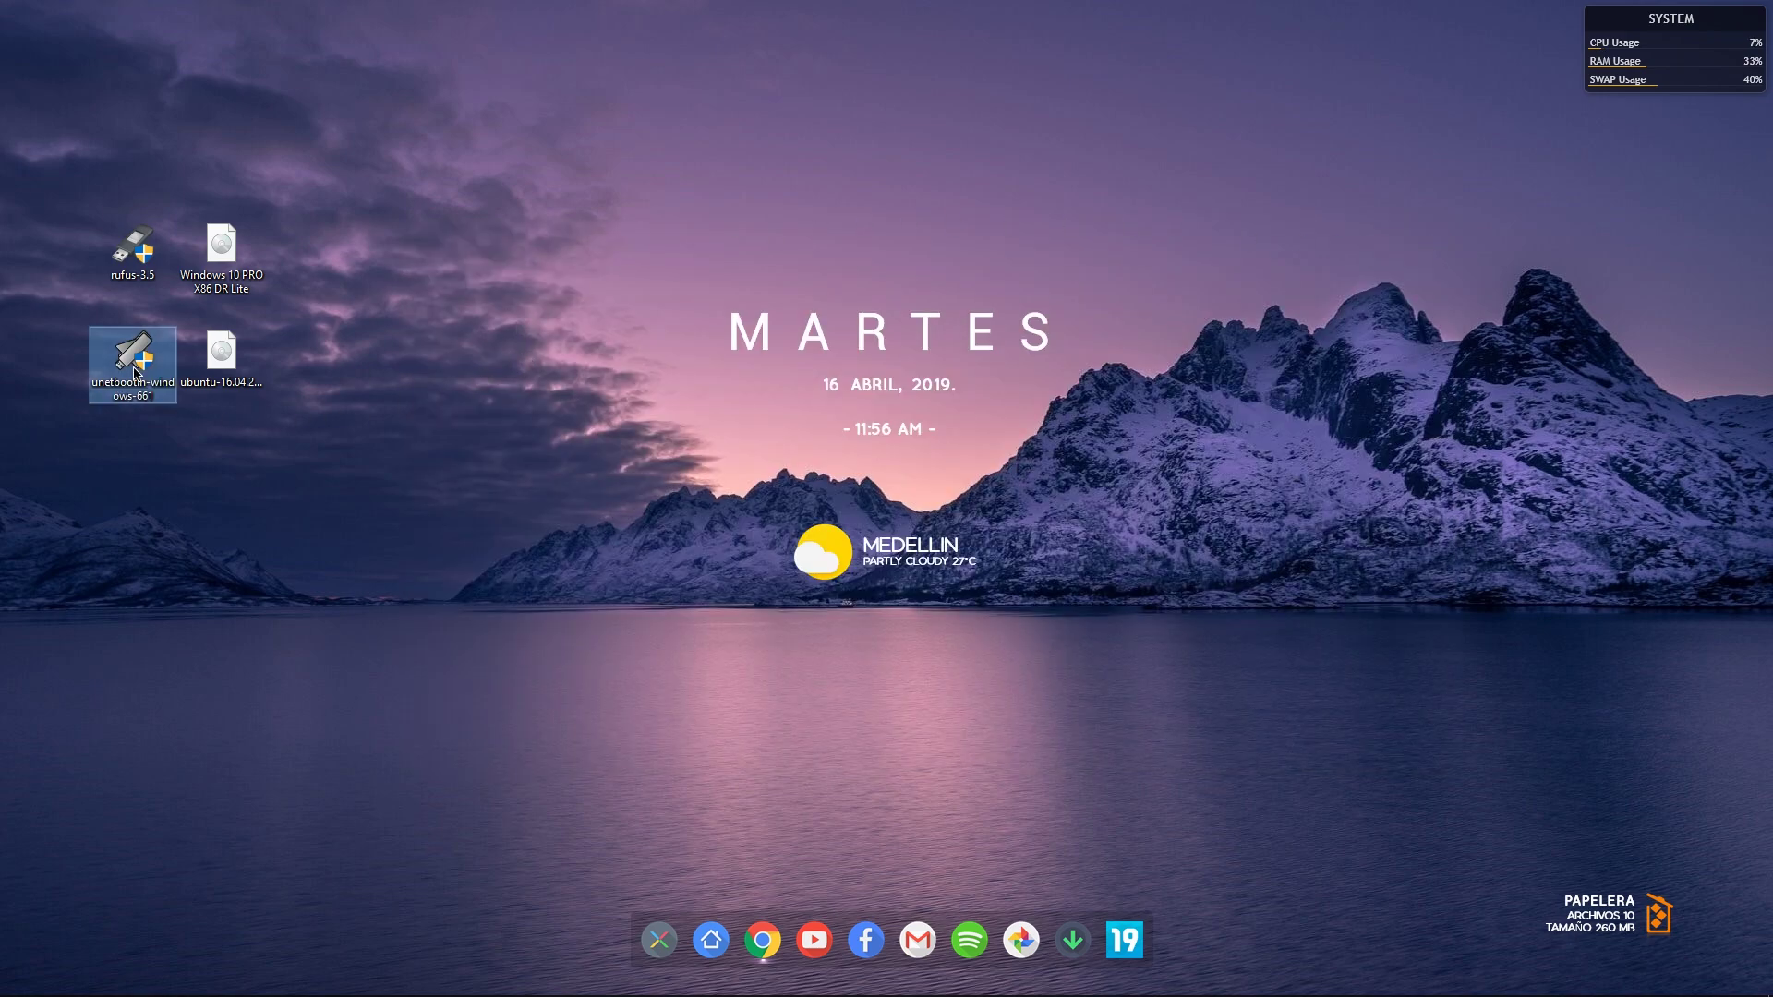
double_click(136, 364)
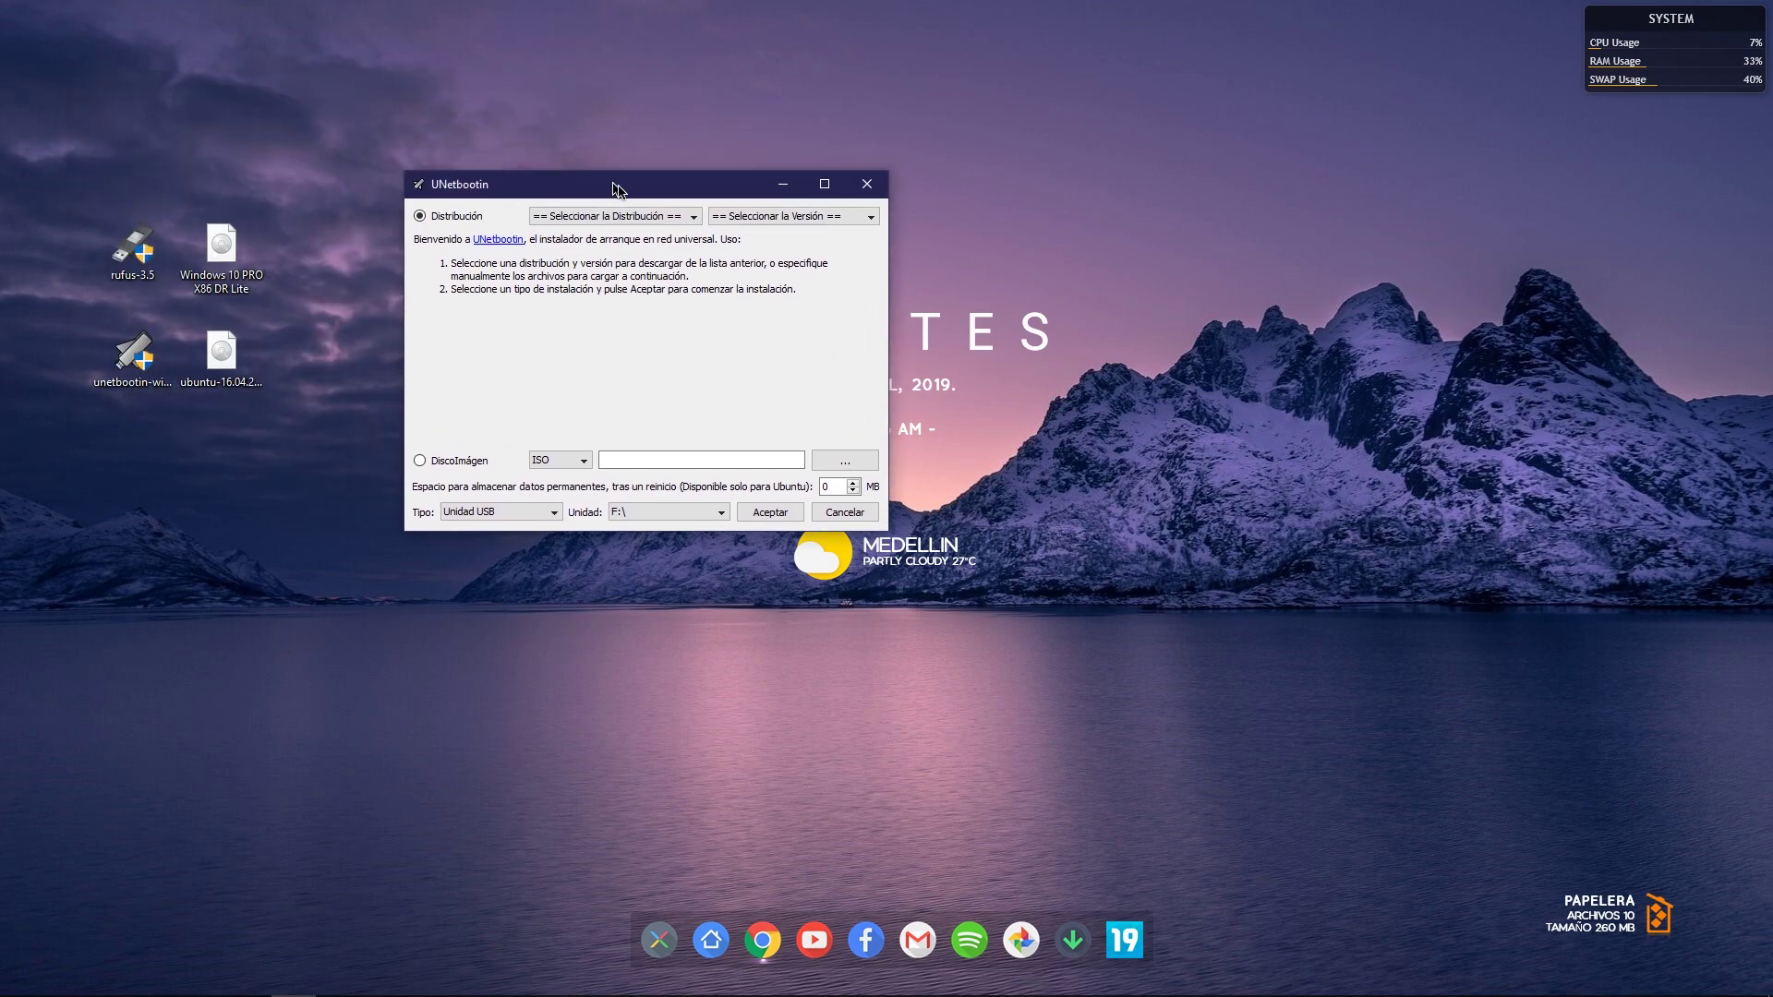
drag(611, 190, 819, 290)
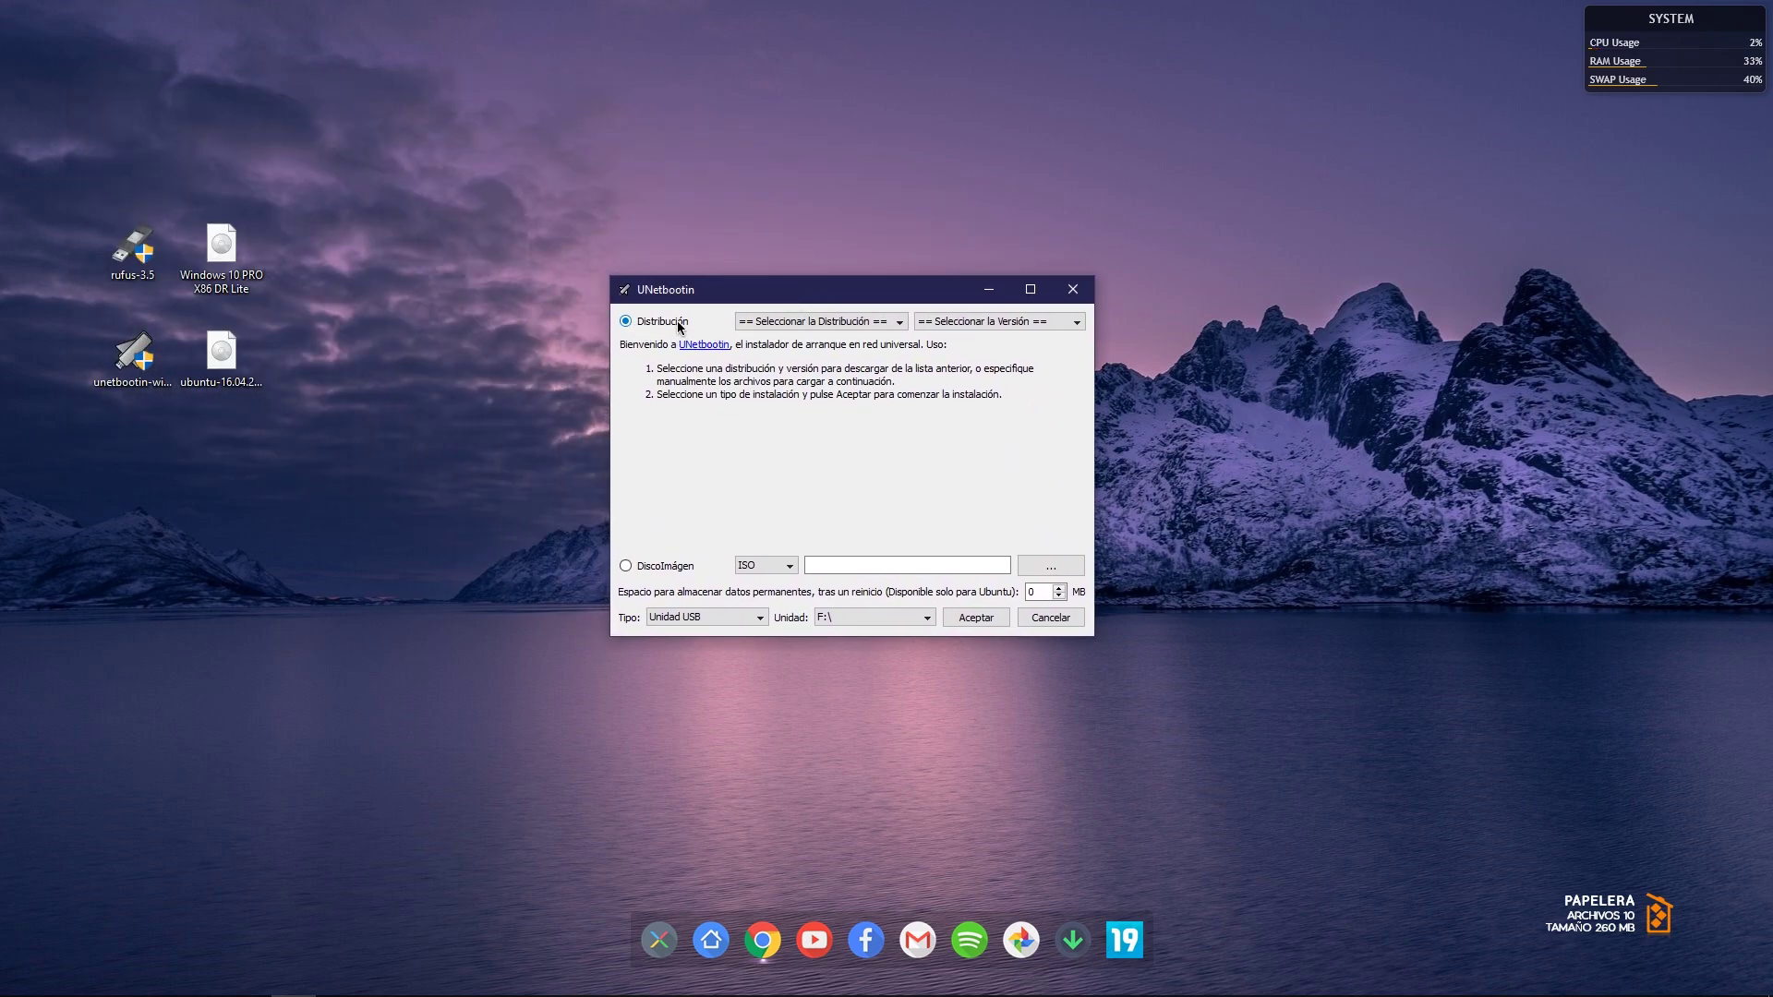
Choose Ubuntu as the distribution to install, with version 18.04_Live_x64
click(899, 328)
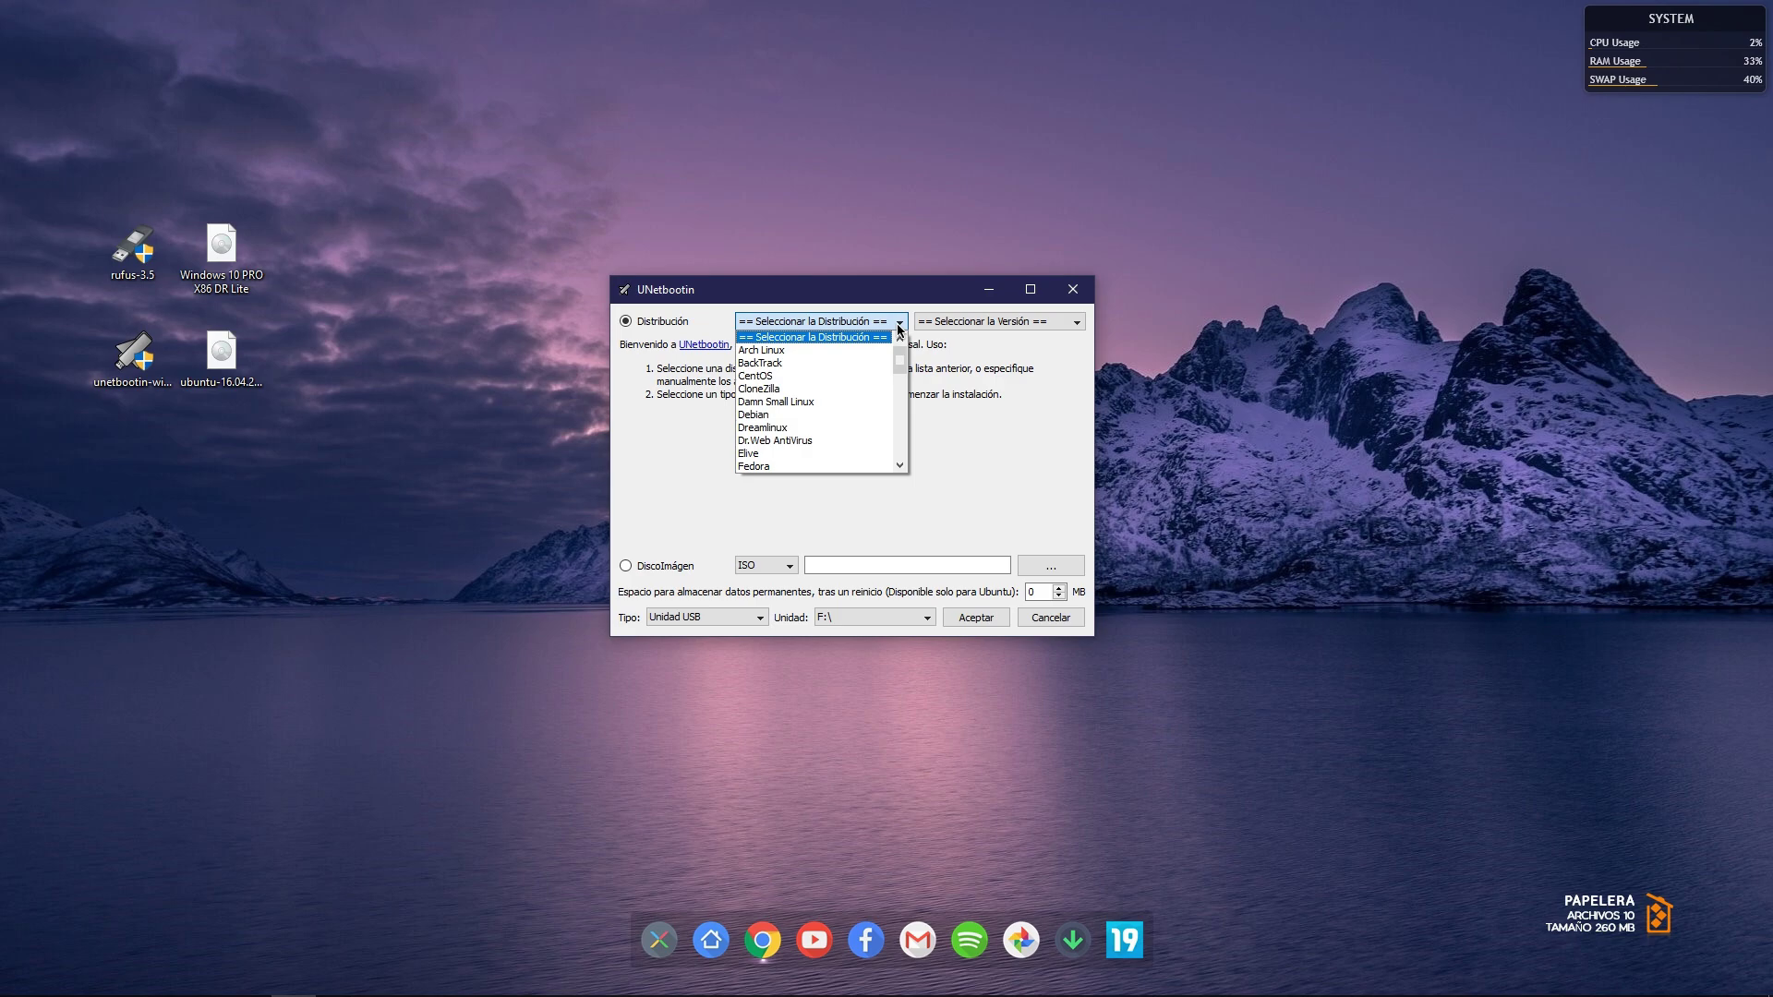
drag(901, 369, 901, 438)
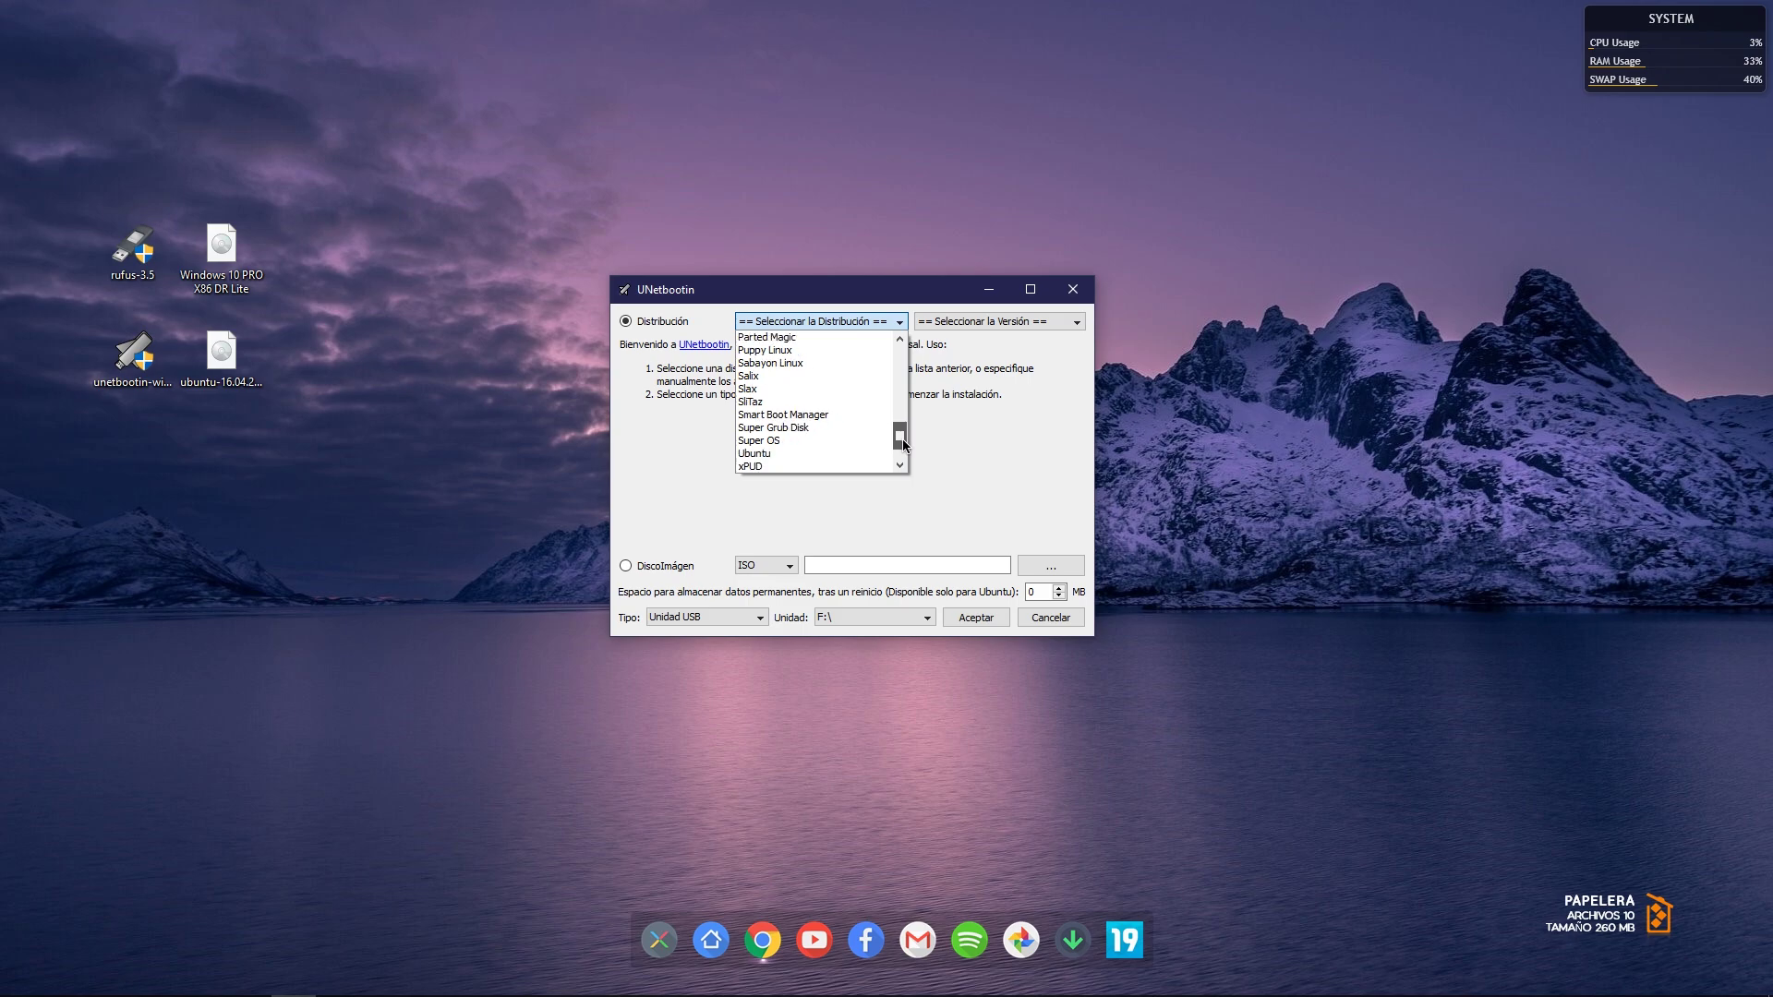
click(812, 453)
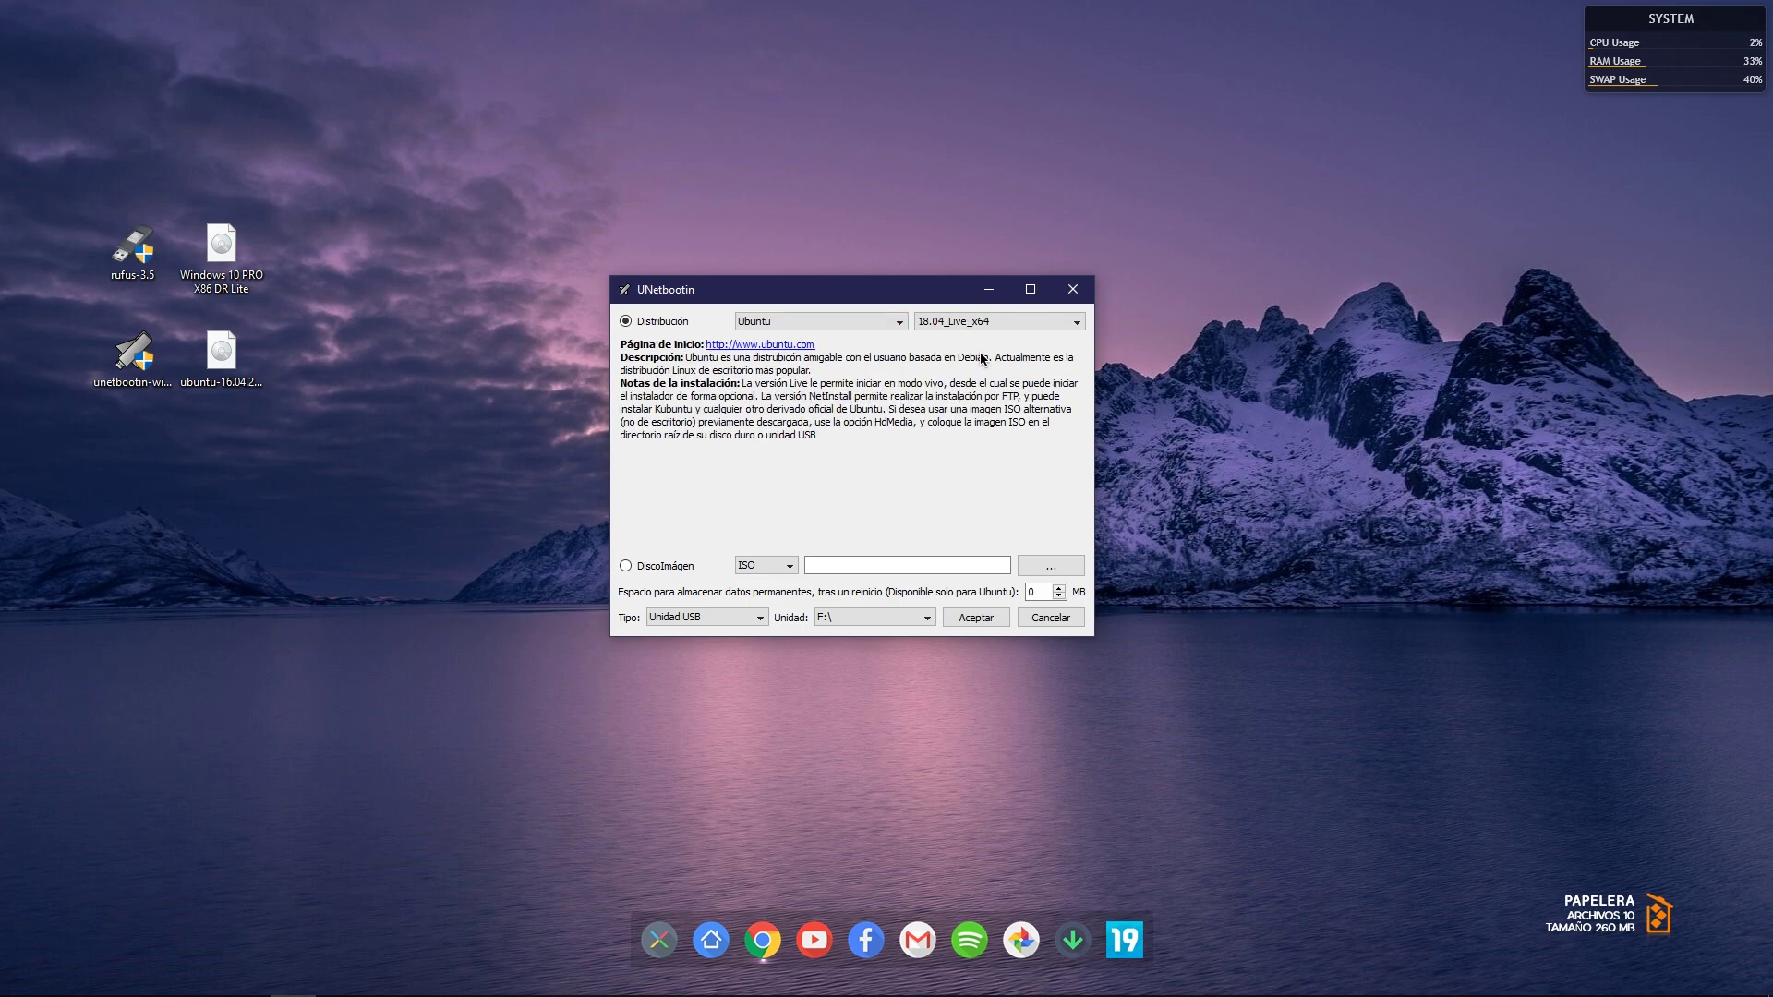
click(988, 323)
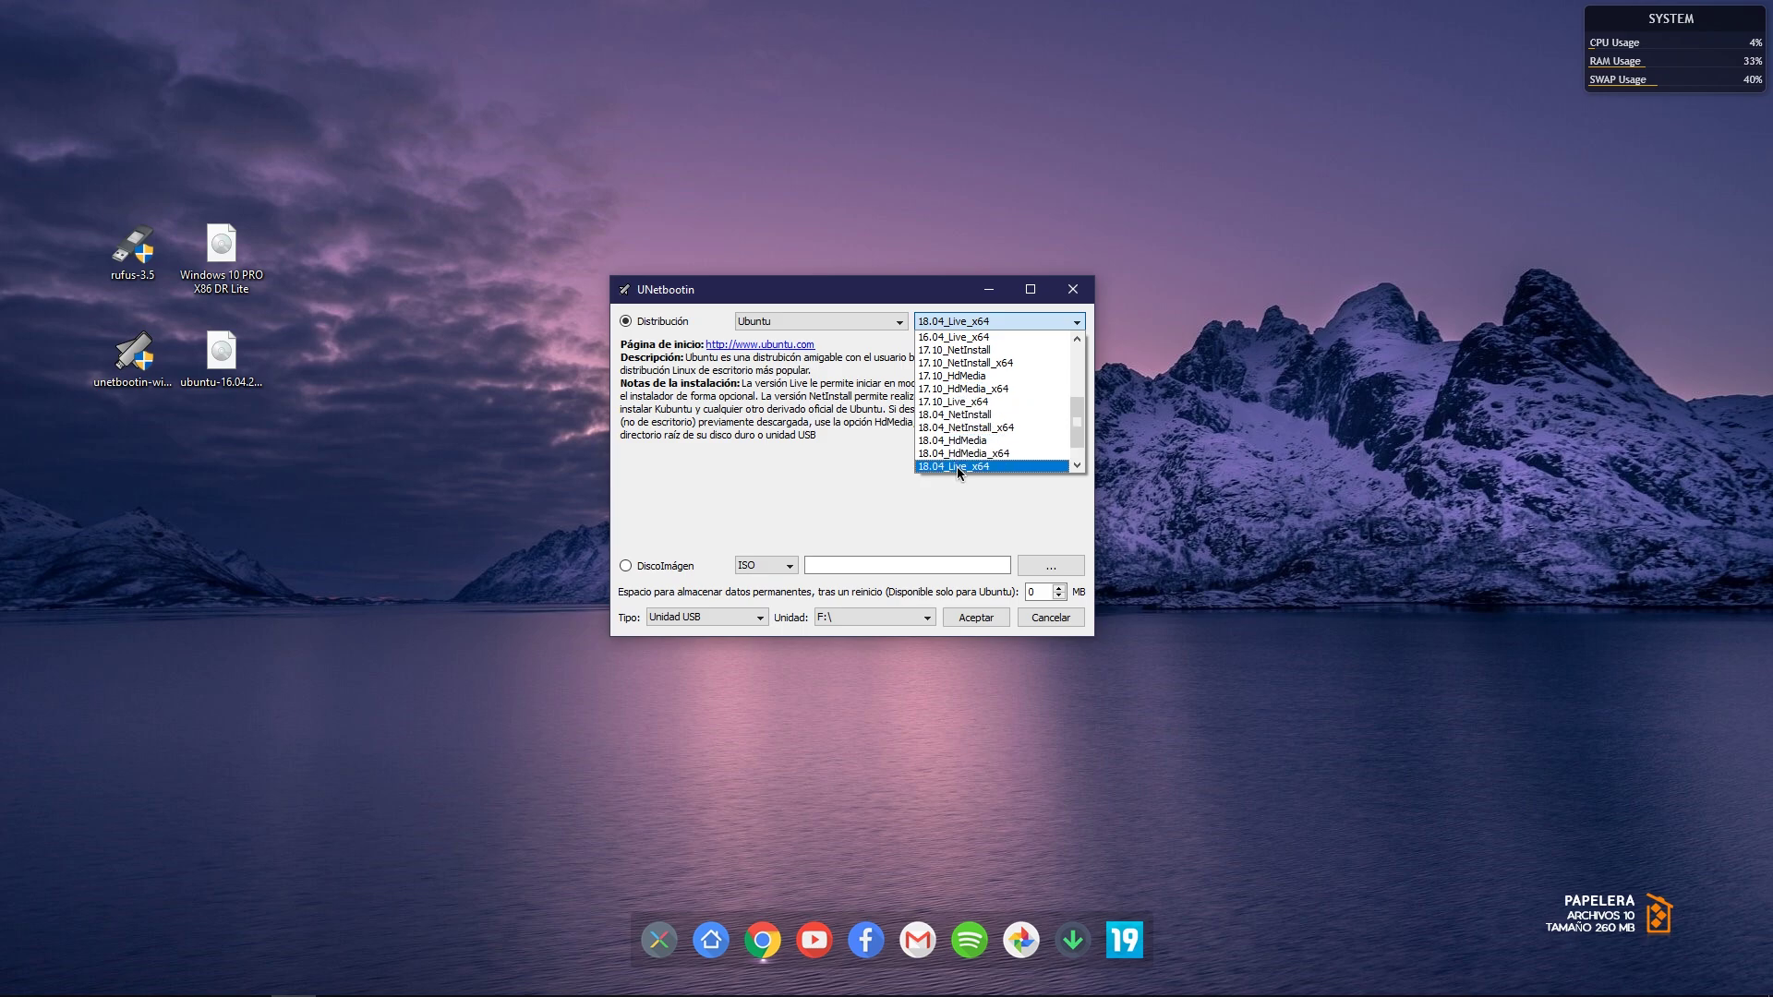
scroll(964, 463, down, 1)
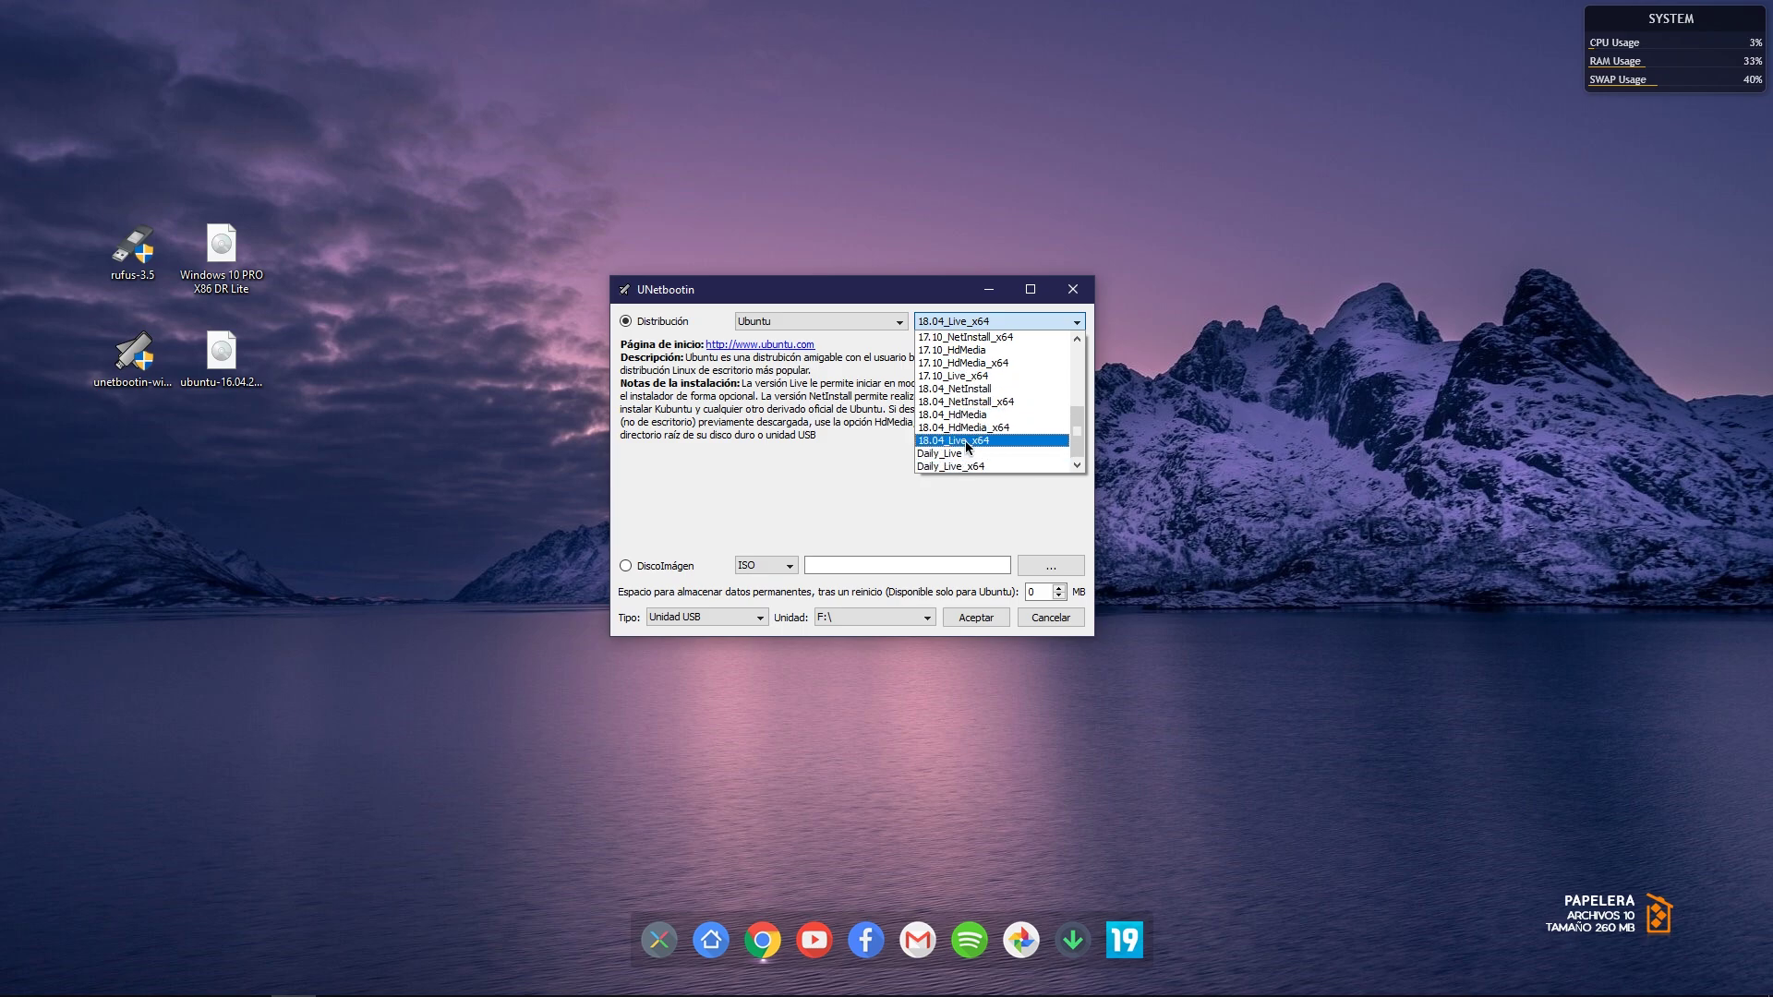
click(974, 442)
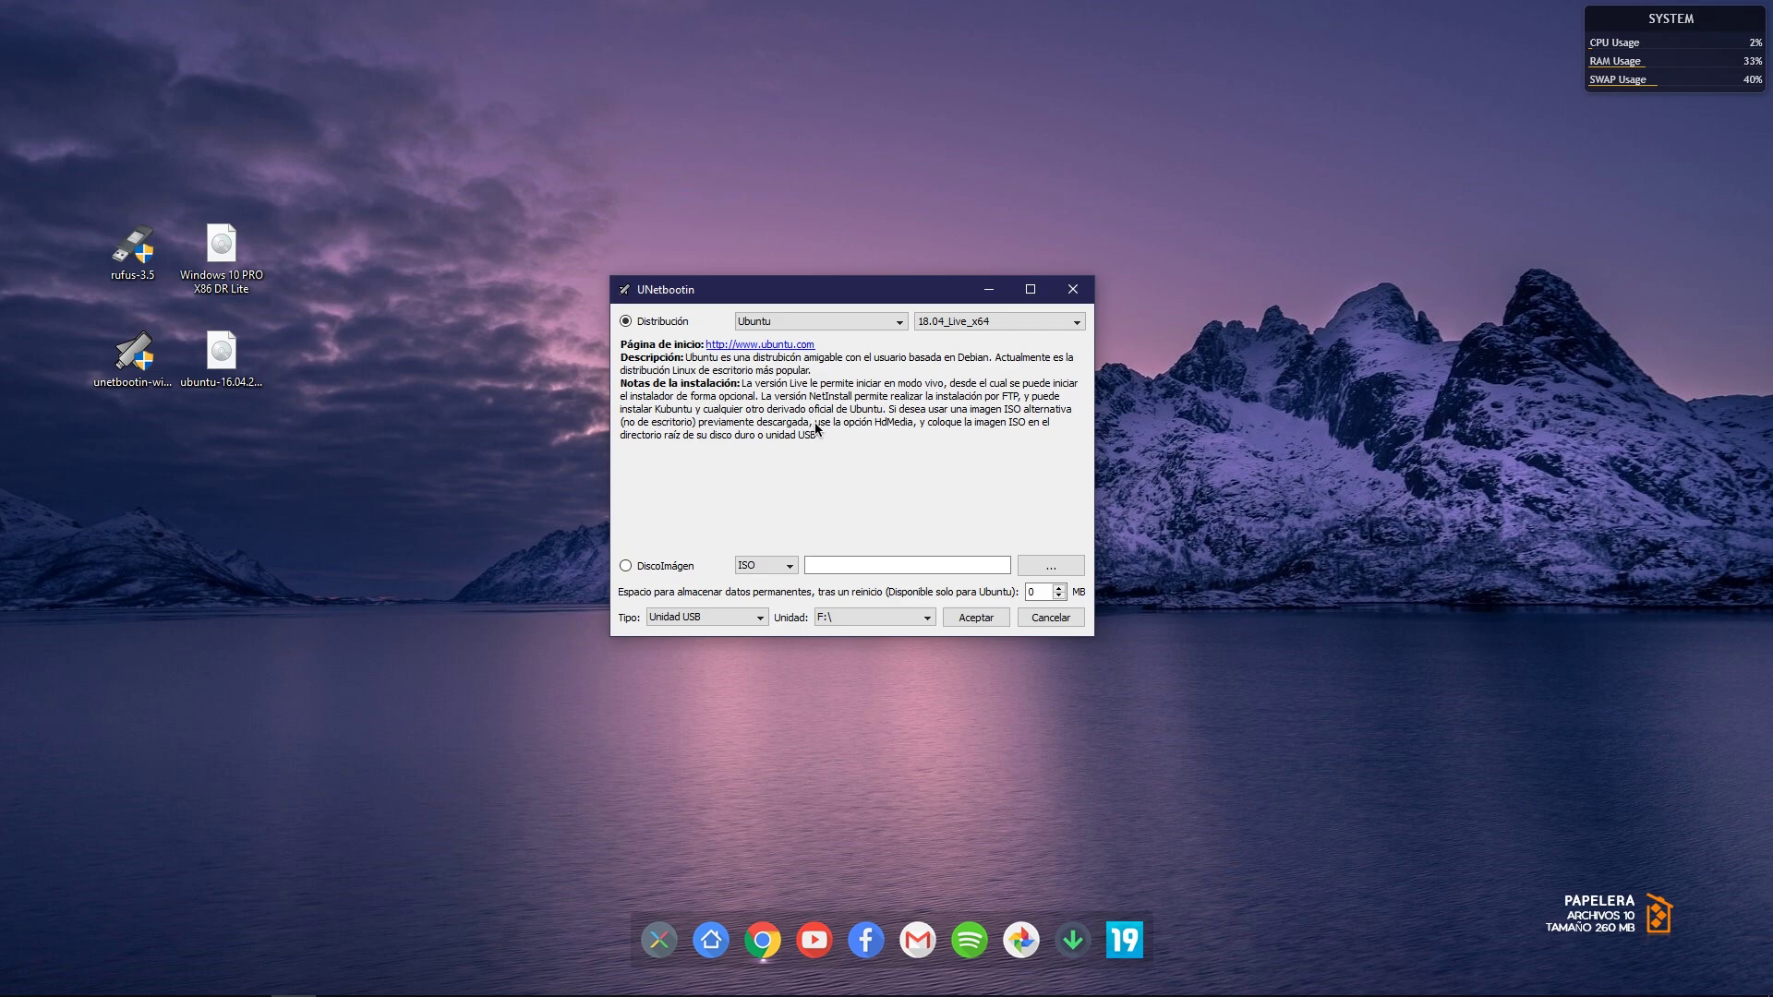
Check the installation type and target drive choices, and compare the drive letter with the USB drive in File Explorer
click(705, 617)
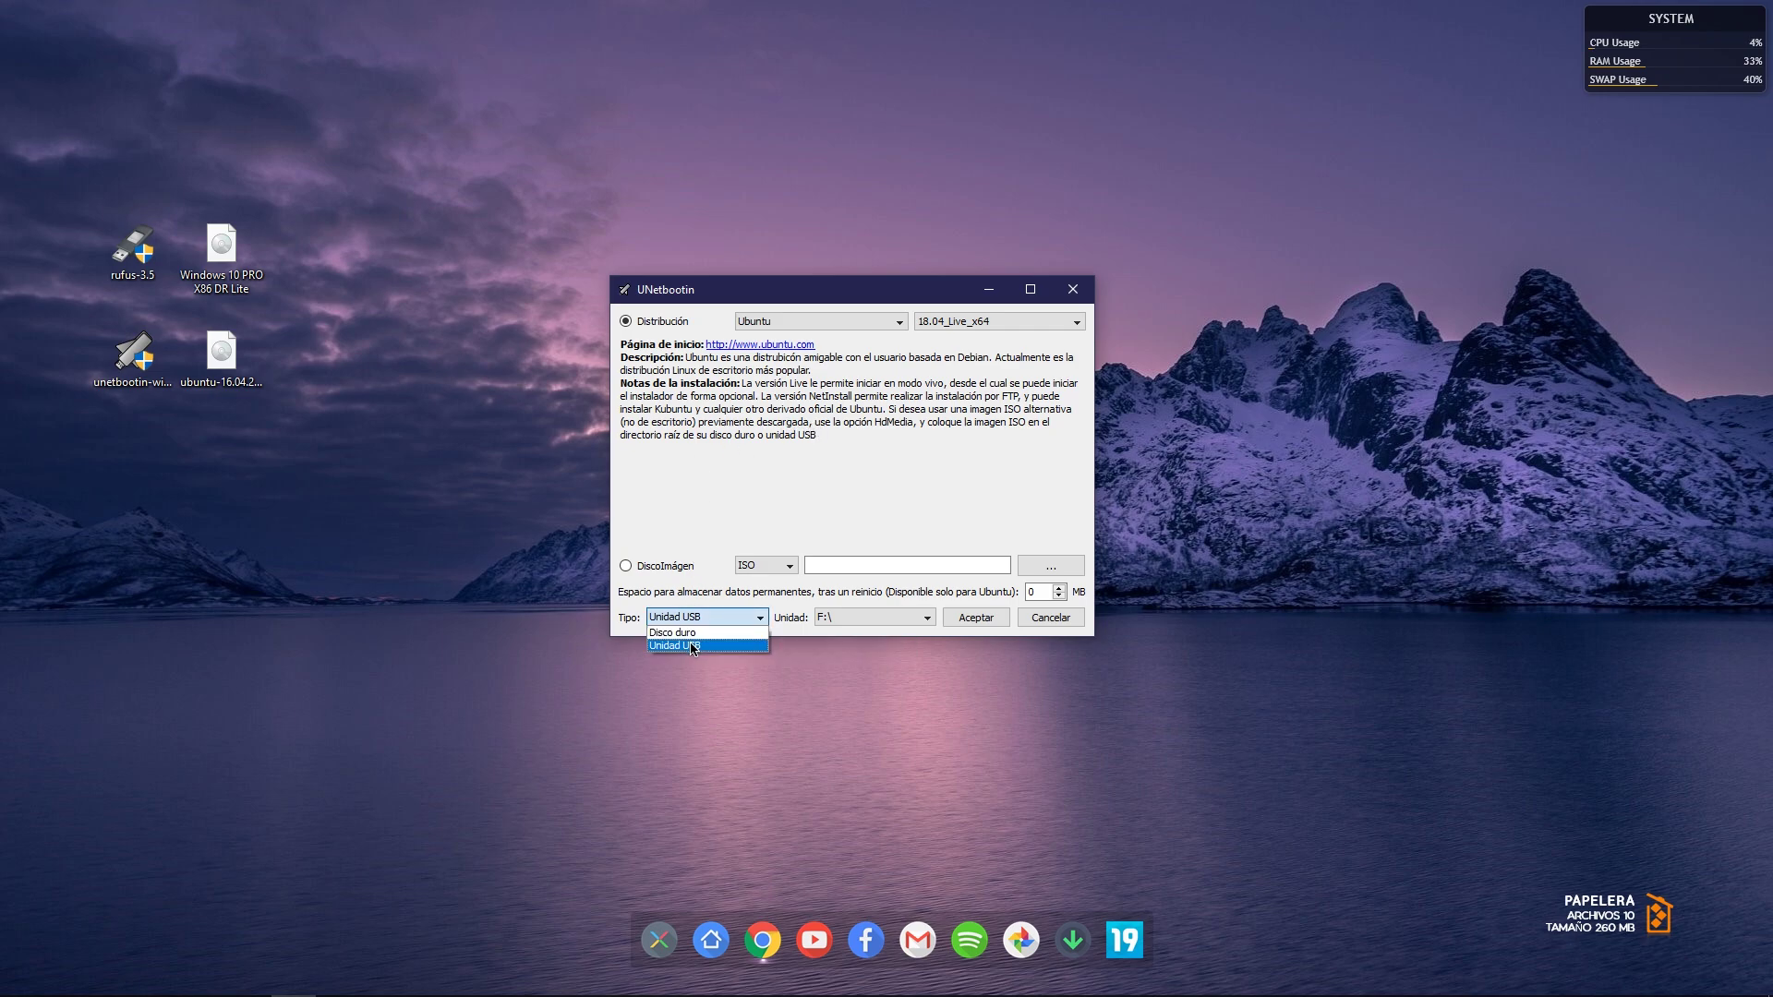
click(693, 635)
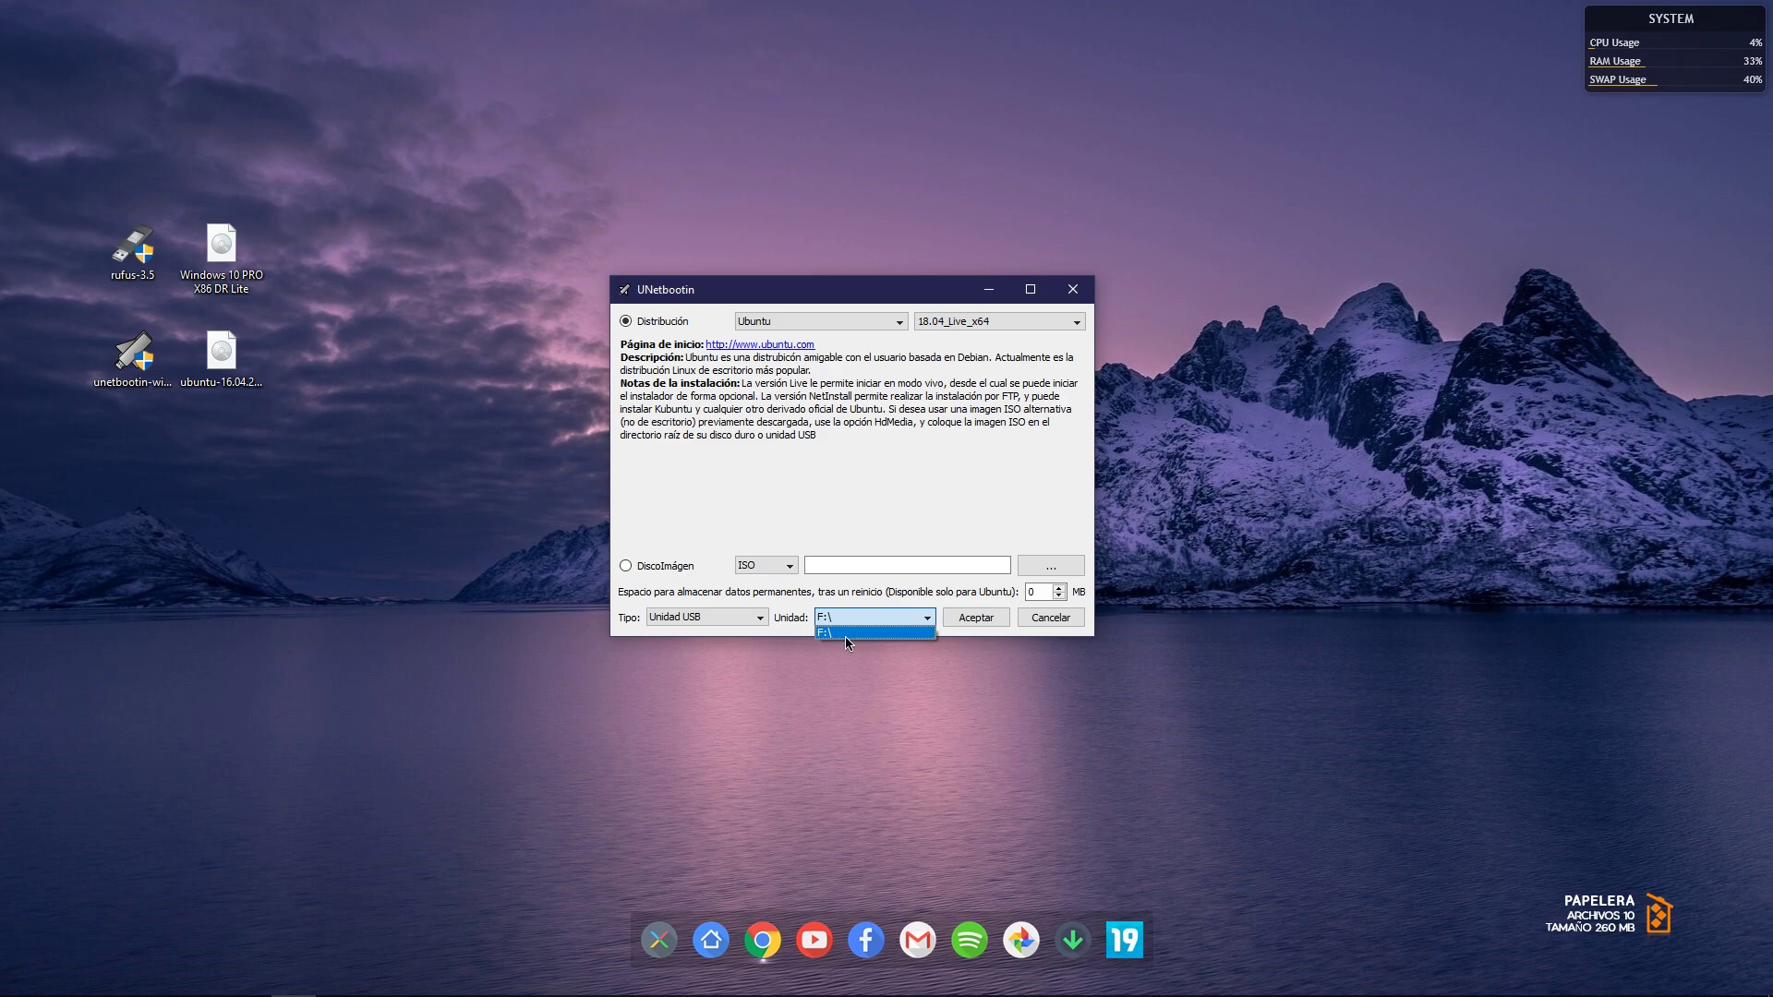
click(294, 976)
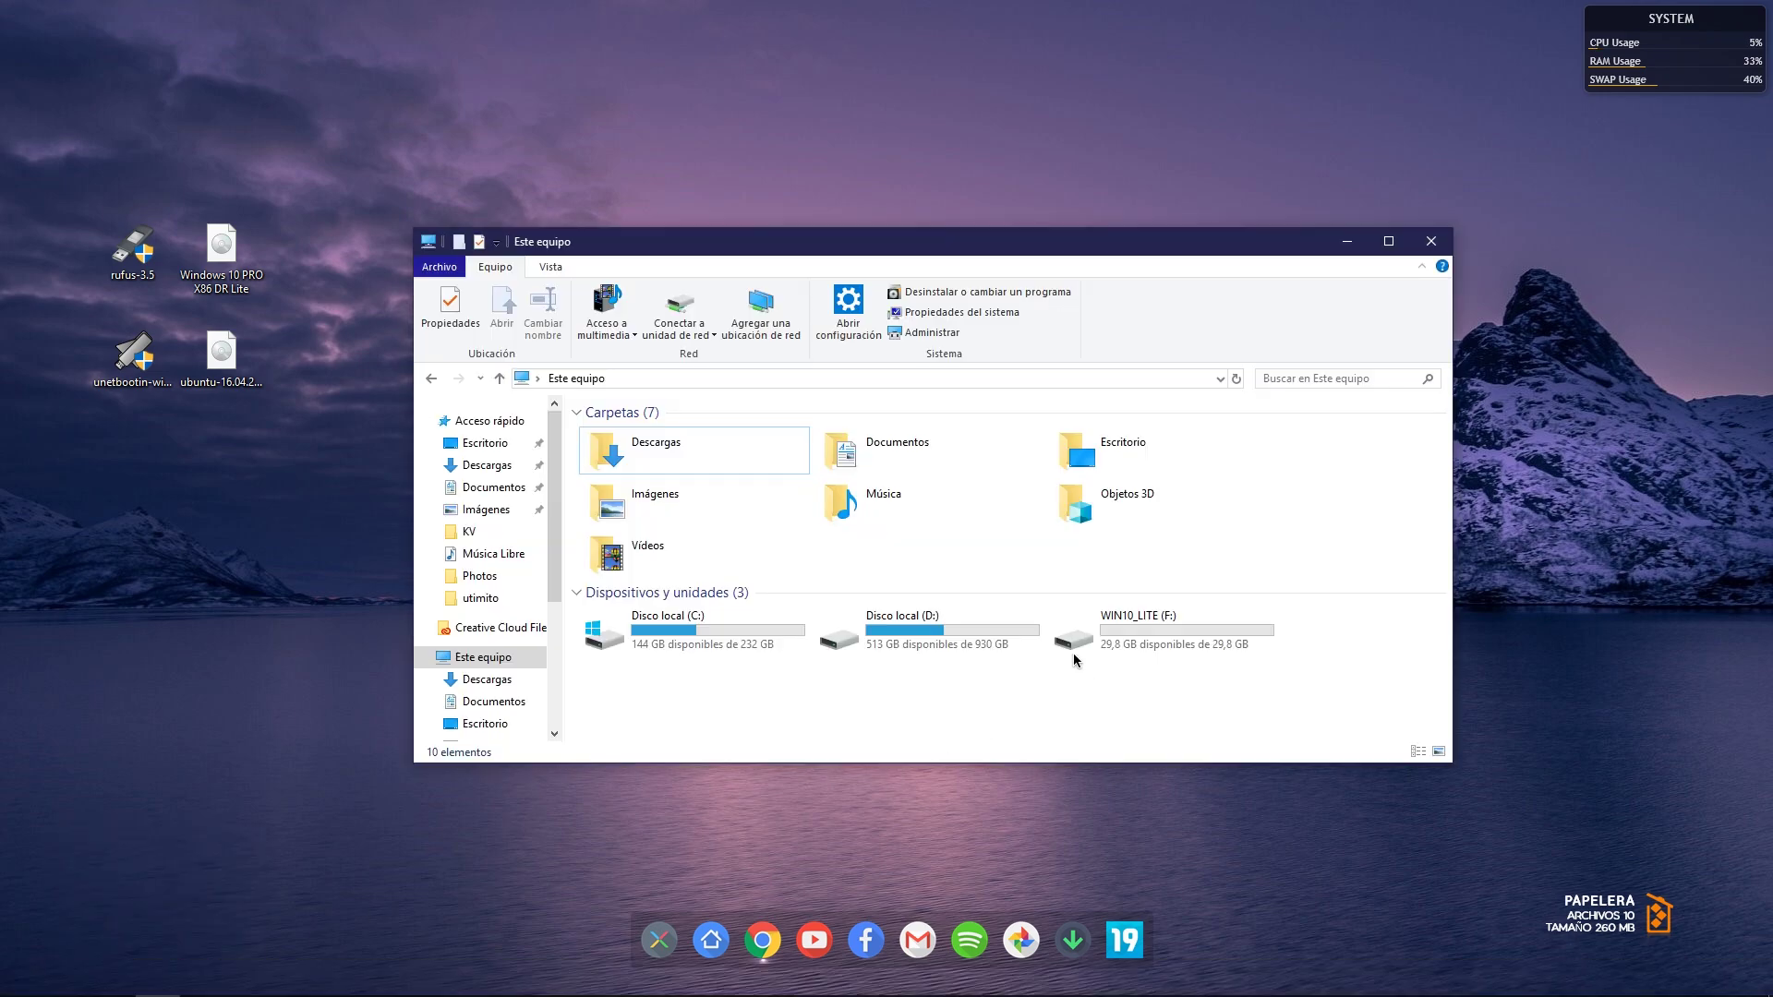
click(1183, 631)
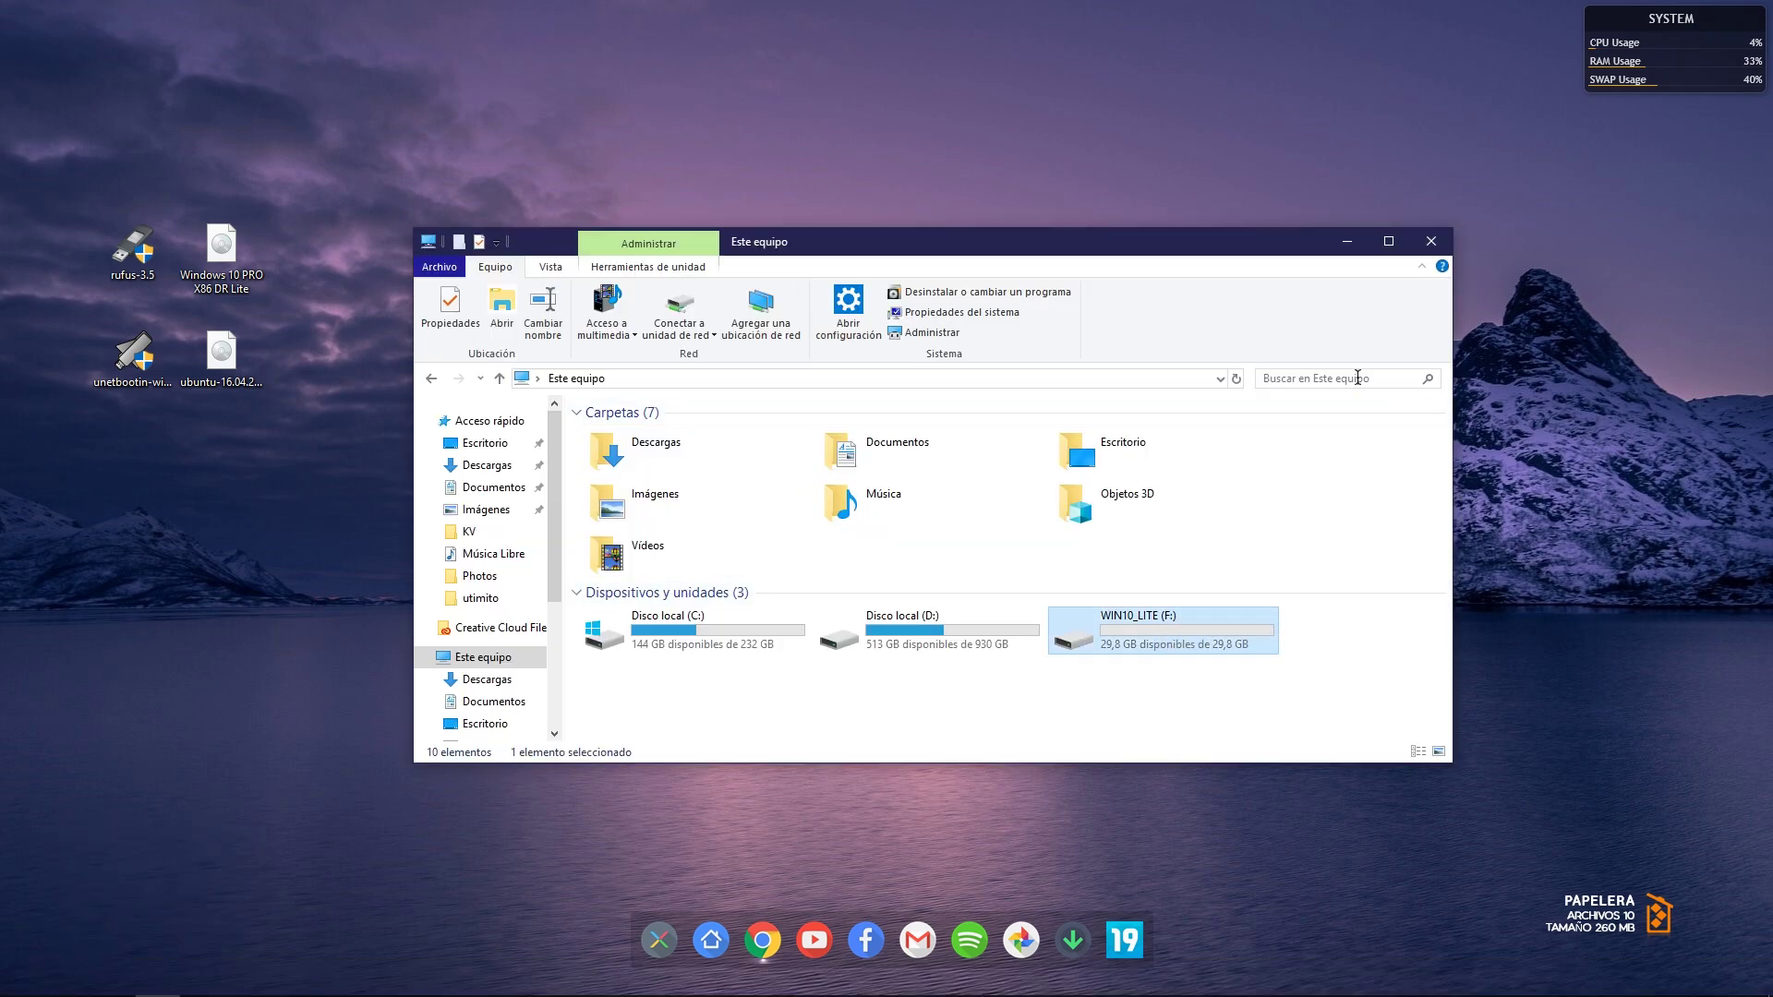
click(1431, 241)
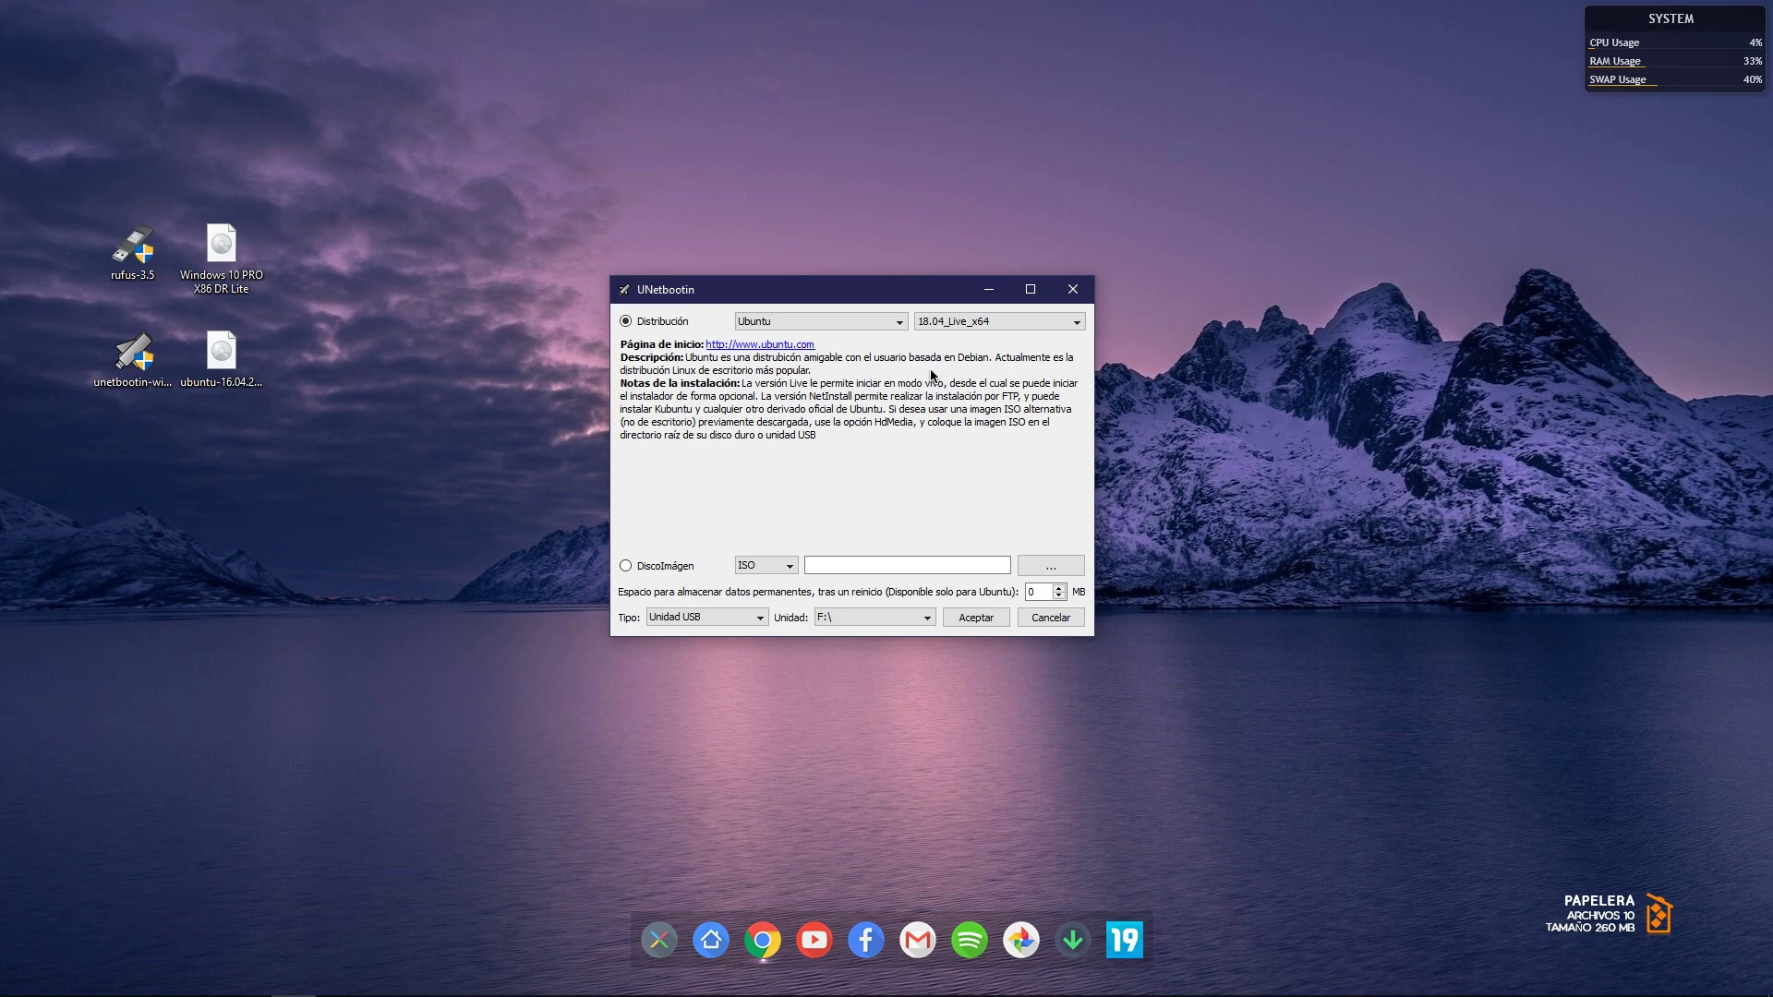
Switch the source to a disk image, load the Windows 10 PRO X86 DR Lite ISO from the desktop and start writing it to USB drive F:
click(207, 247)
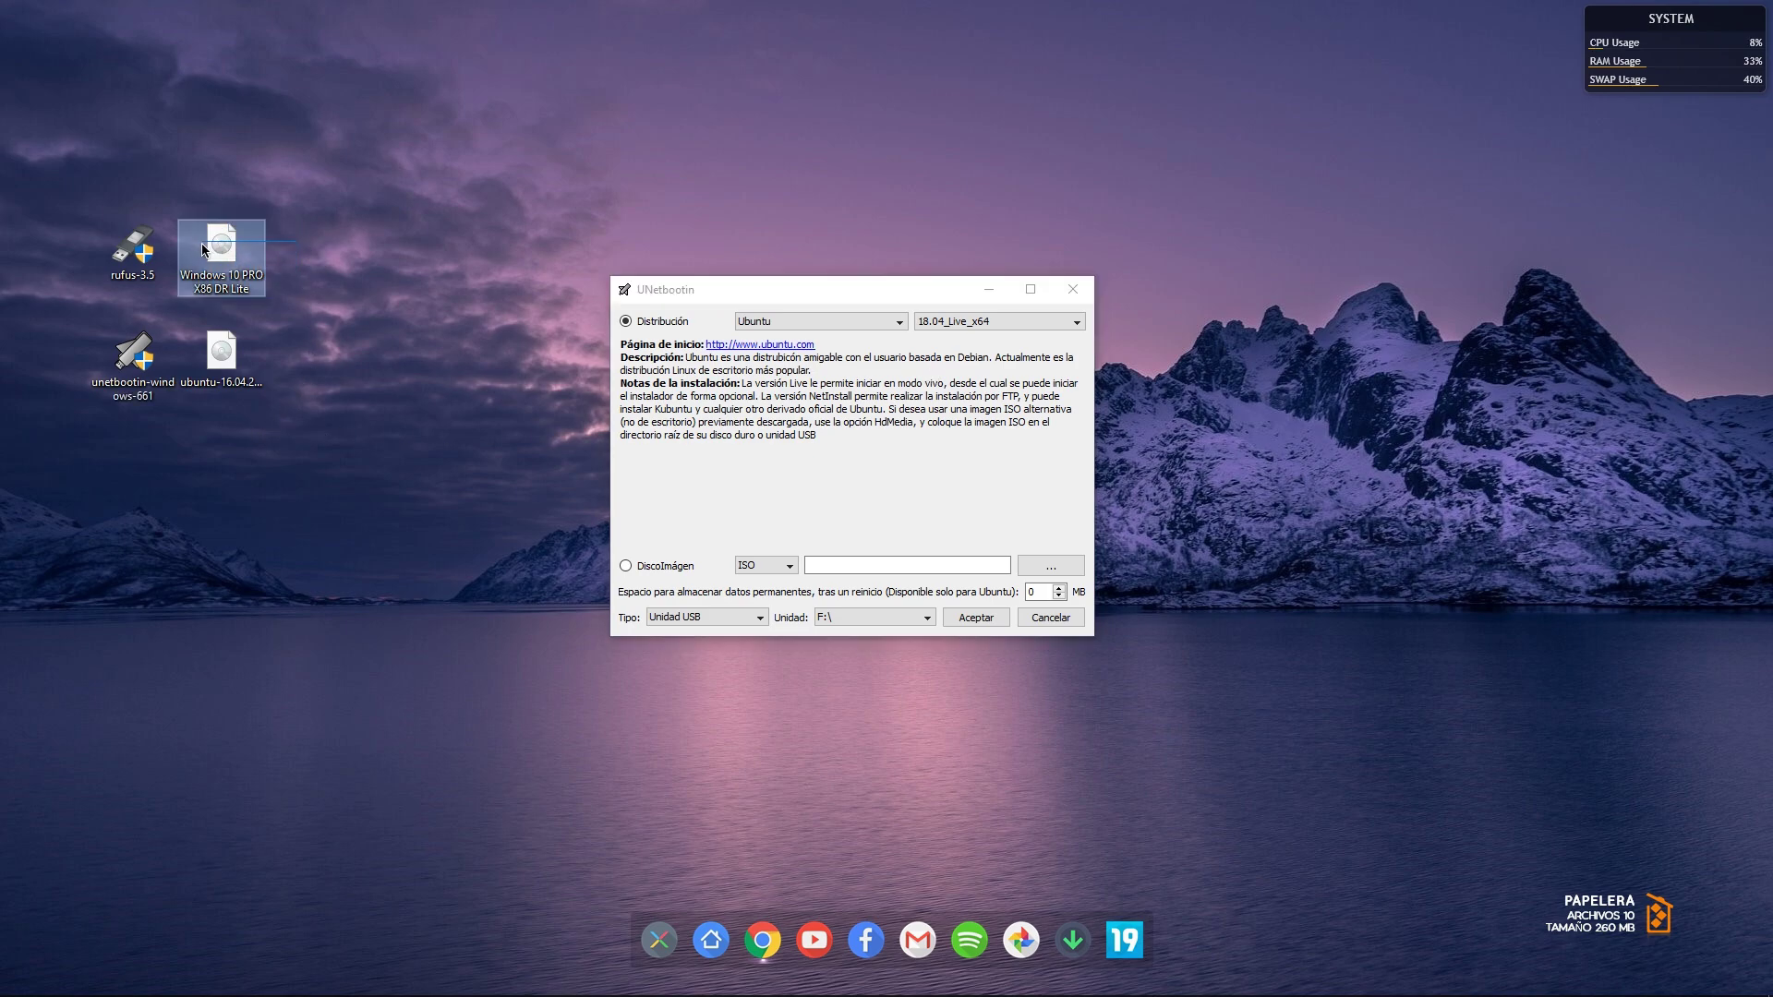
click(411, 310)
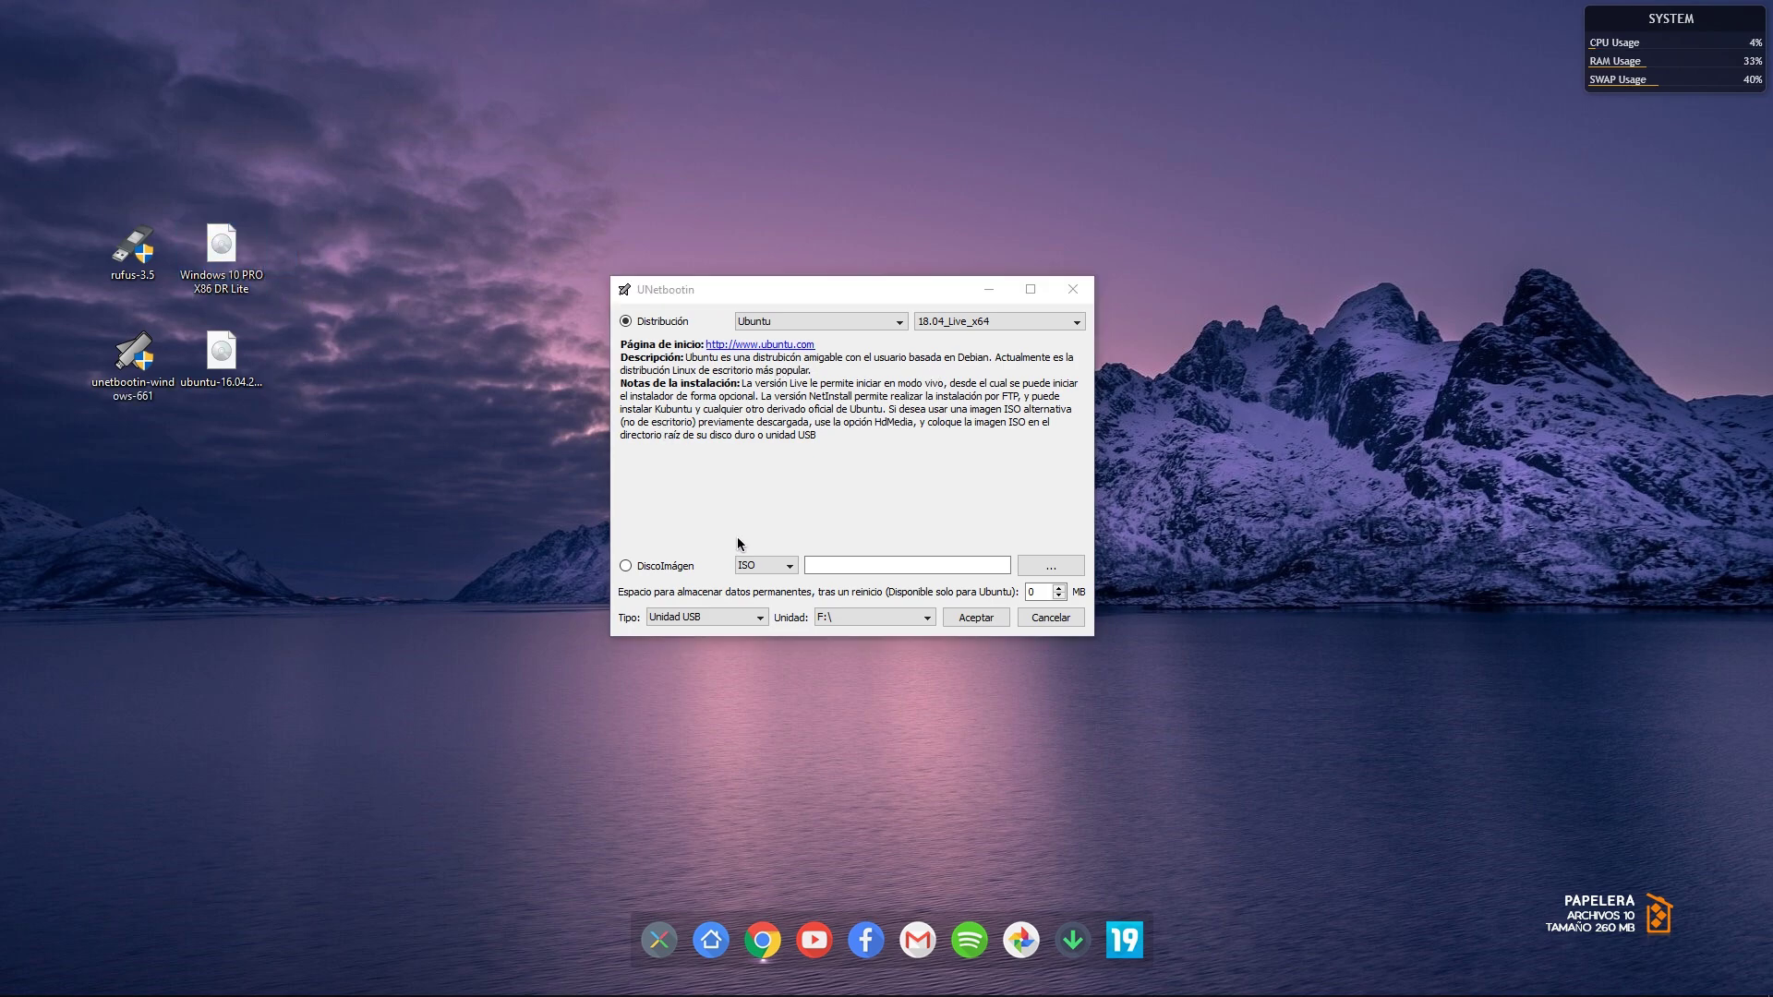
click(630, 567)
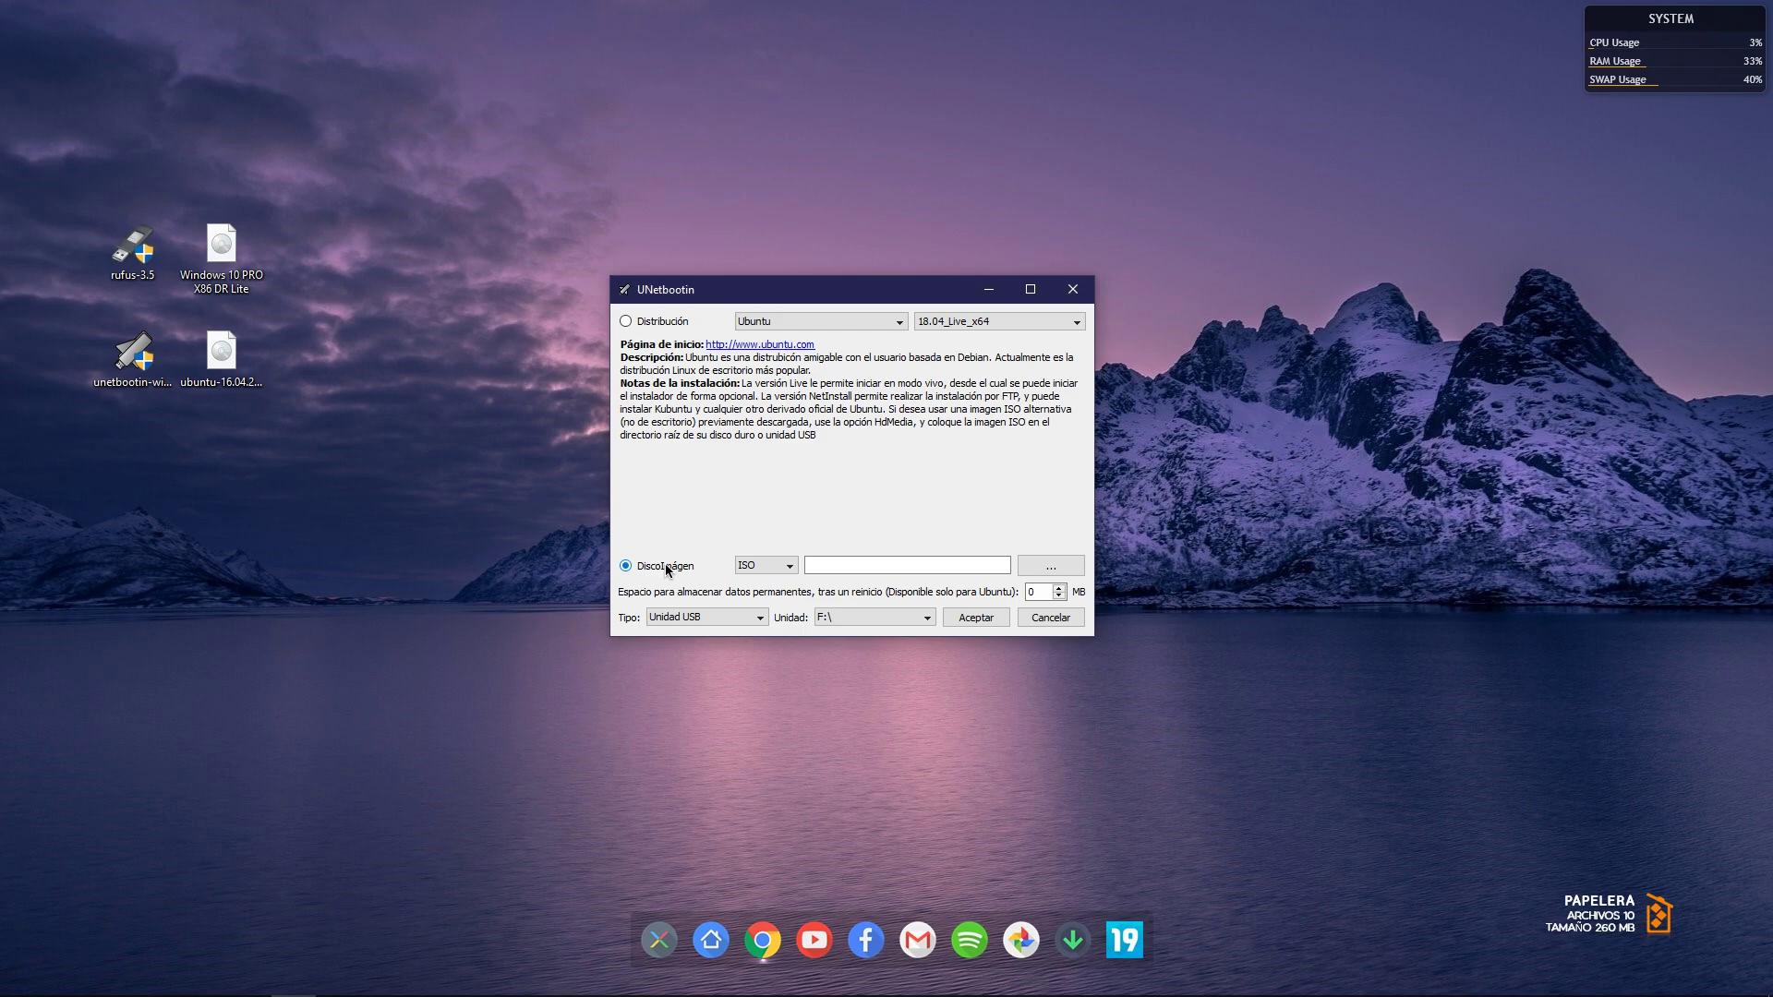
click(774, 565)
click(761, 579)
click(1052, 568)
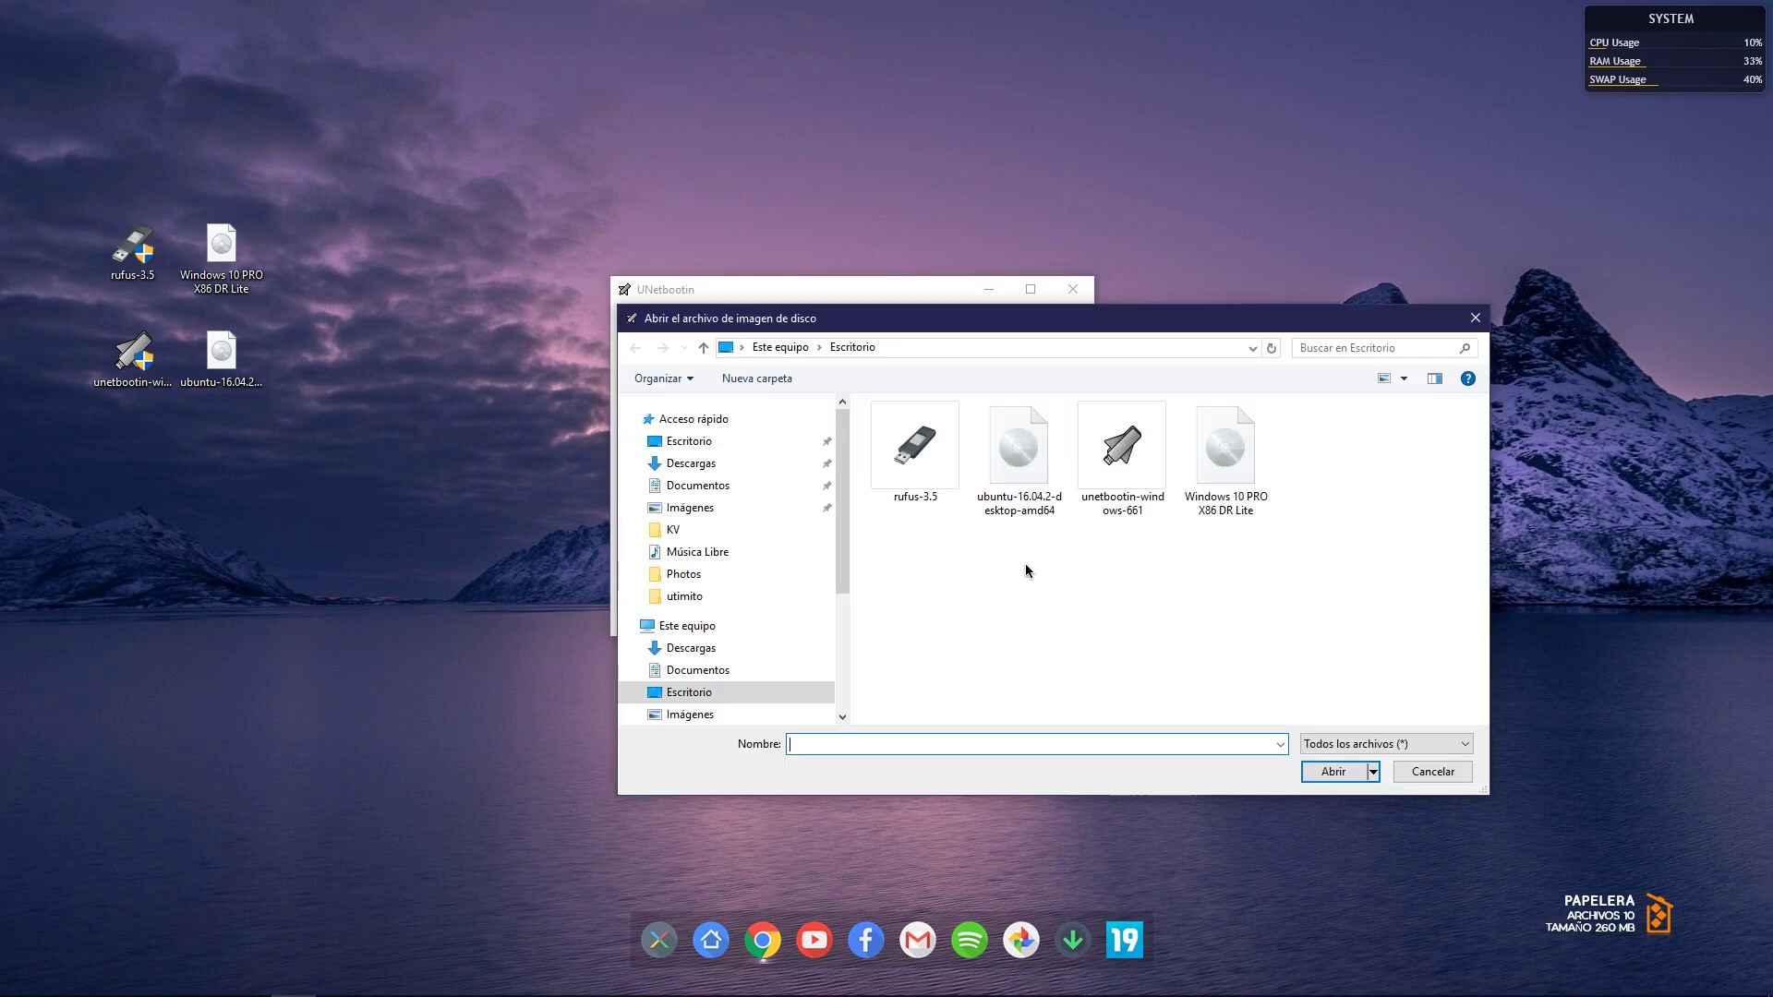
click(1220, 505)
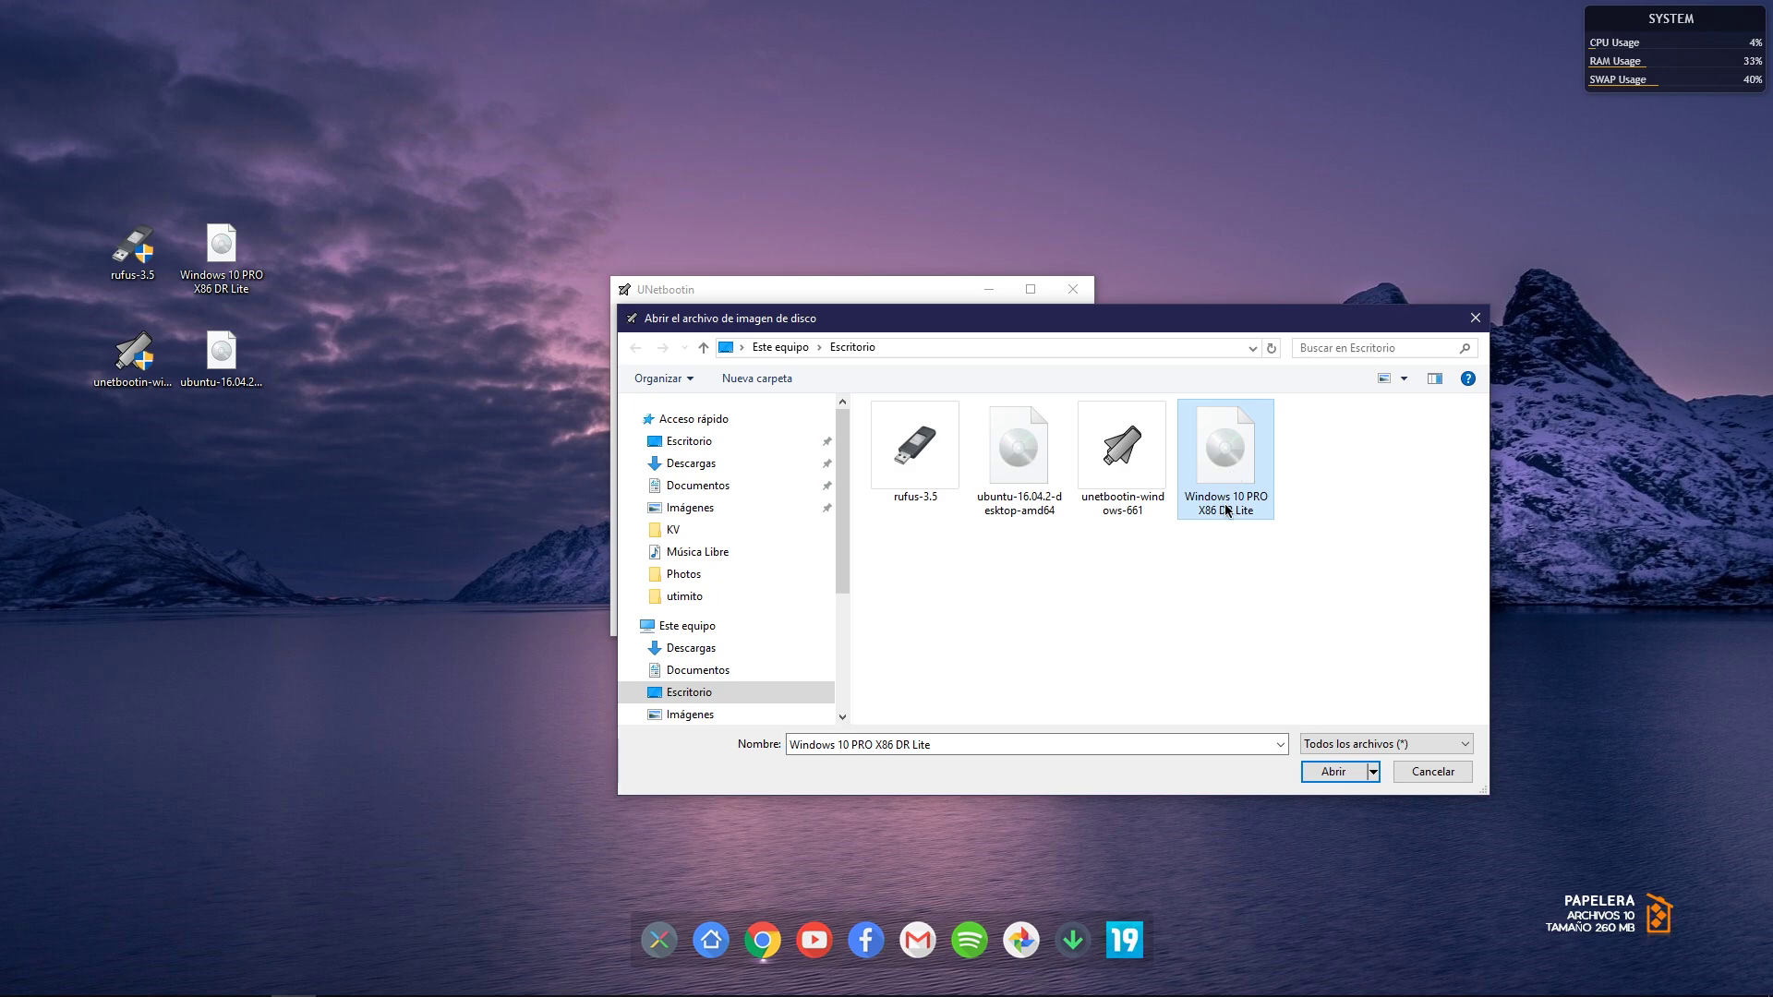
click(1337, 773)
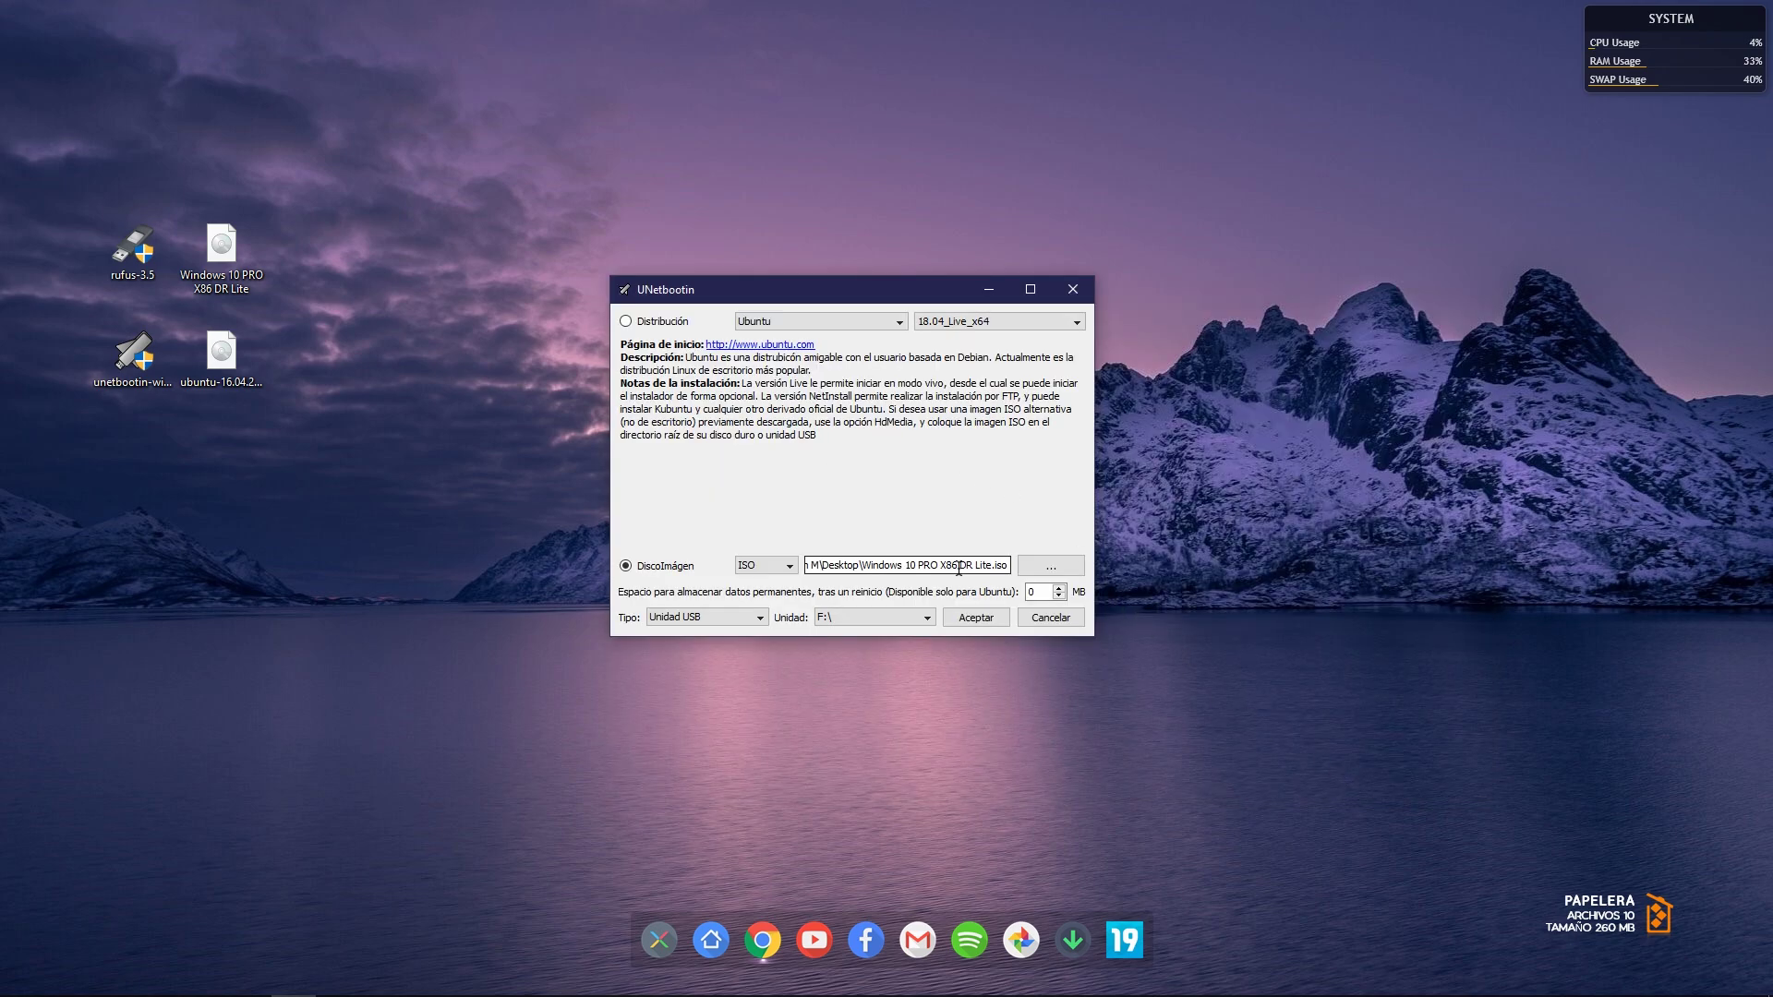
click(984, 621)
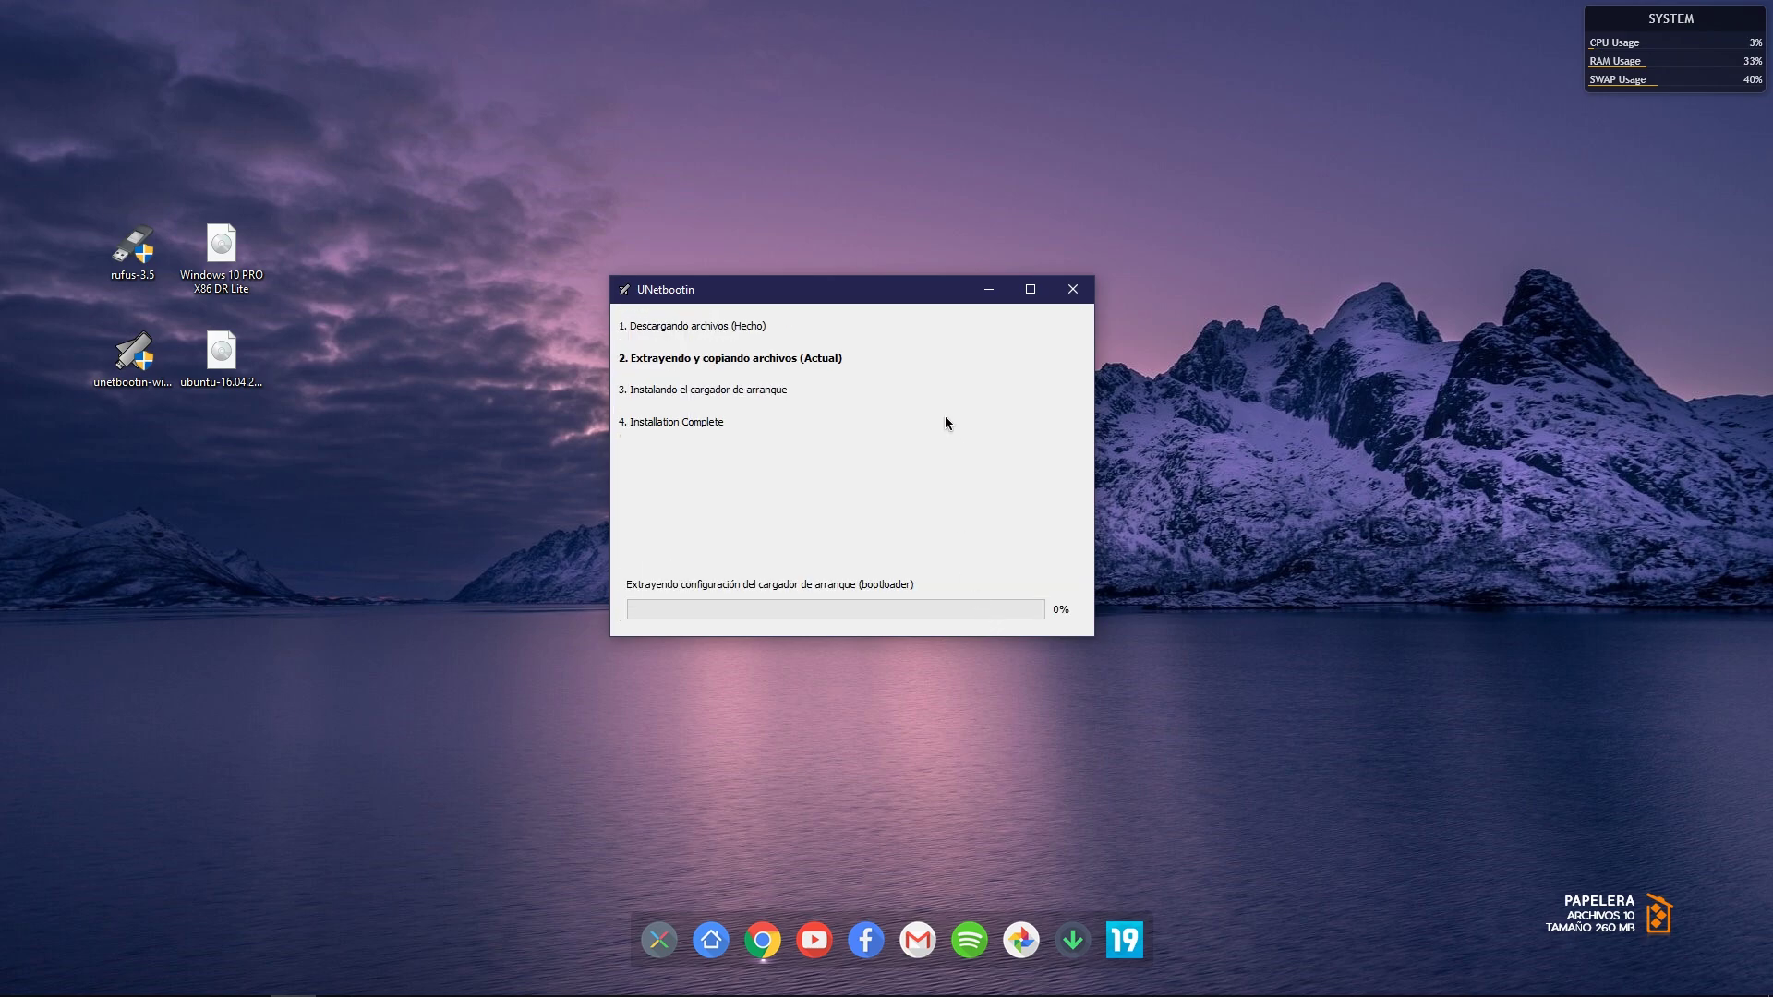